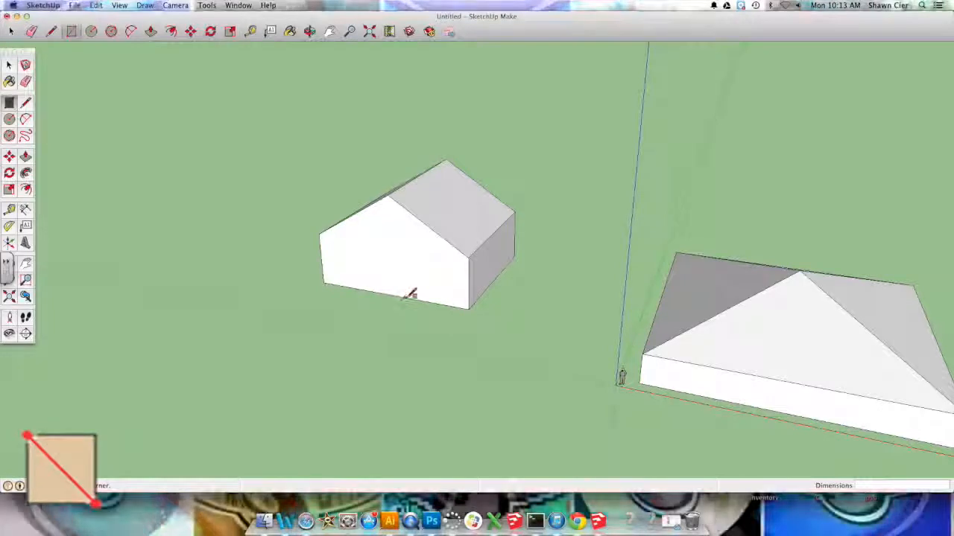
Draw a door about 4' 3" wide and 6' 2" high at the gable wall's base and recess it about 7 7/16".
click(405, 298)
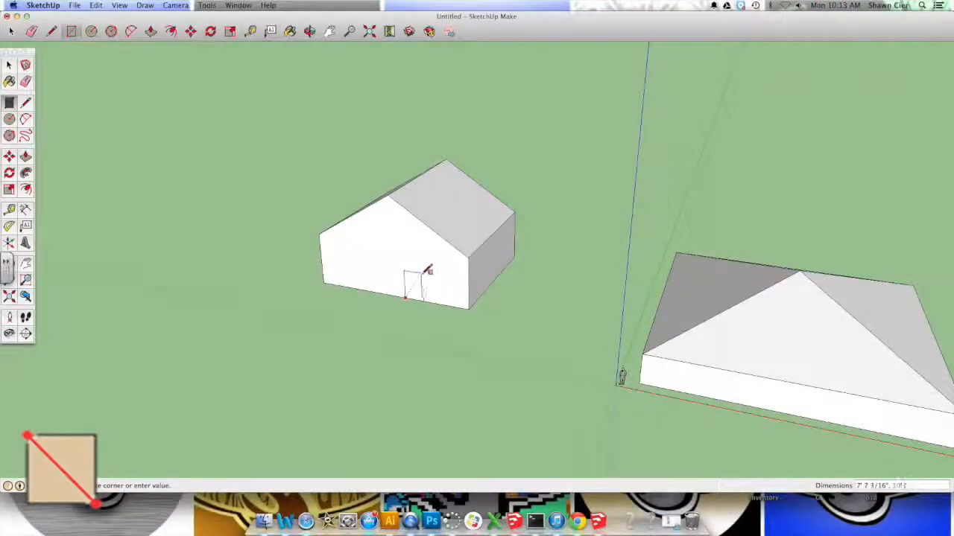
scroll(422, 277, up, 3)
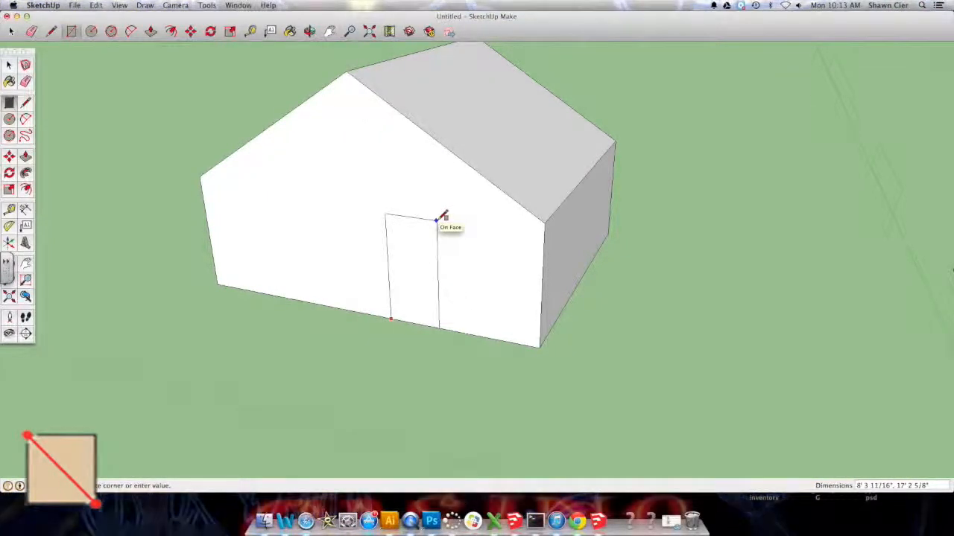
click(413, 287)
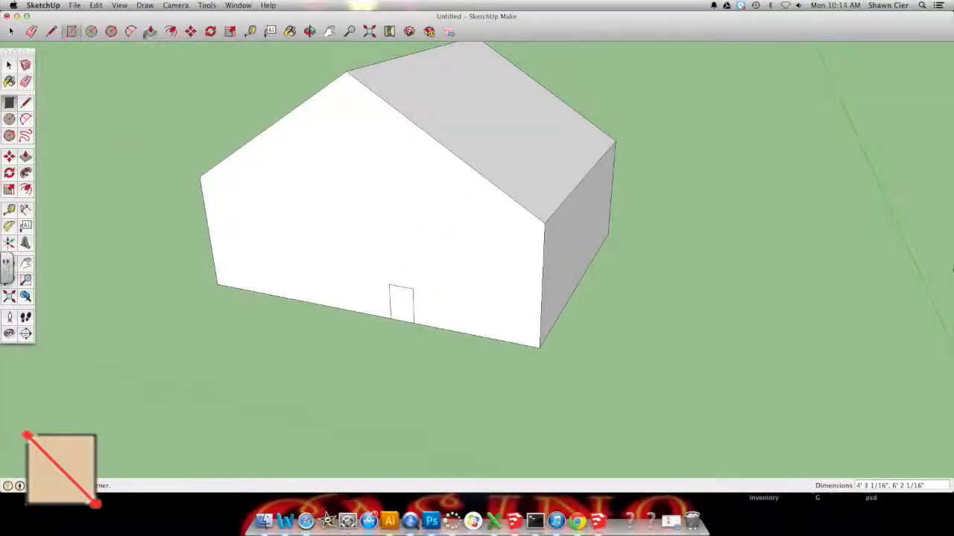
key(p)
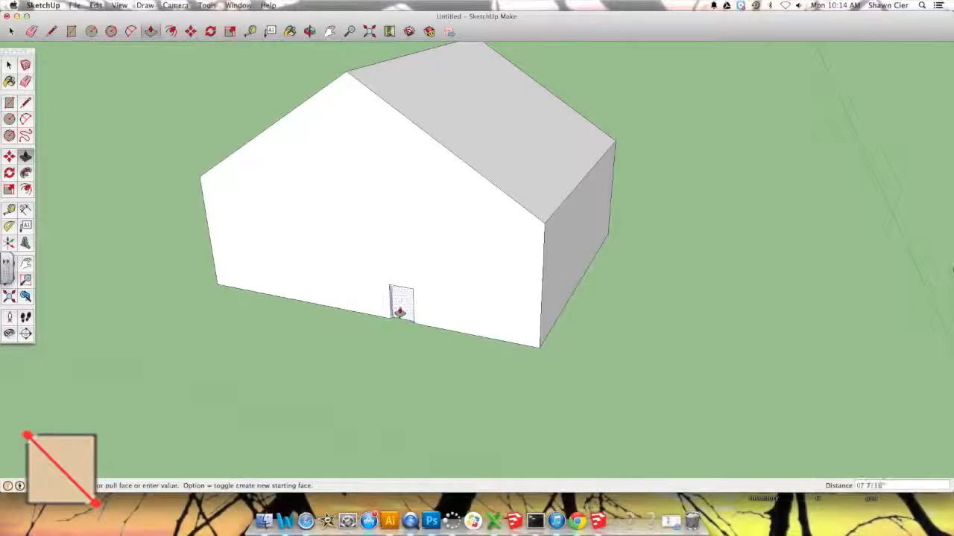
click(400, 311)
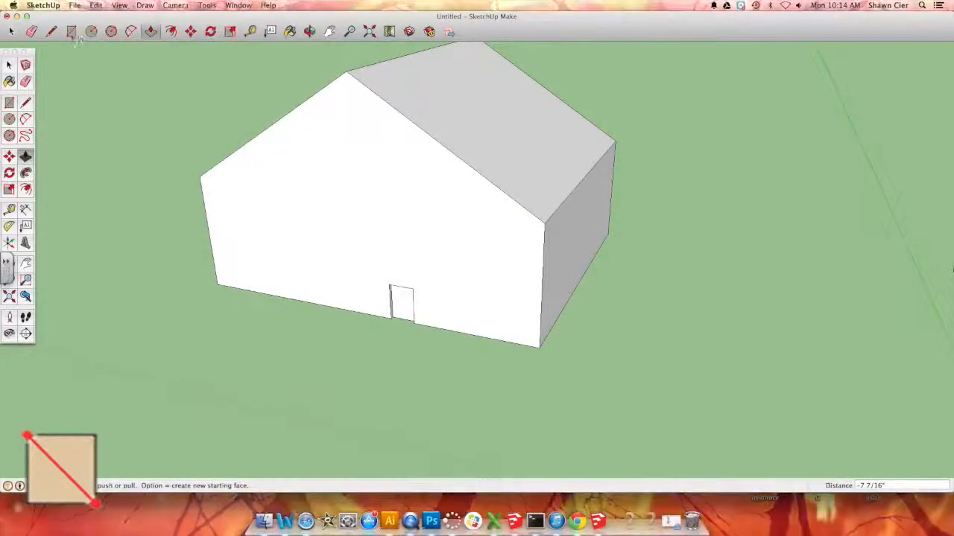
Draw a window rectangle about 5' 5" wide and 3' 8" high near the upper left corner of the gable wall.
key(r)
click(209, 183)
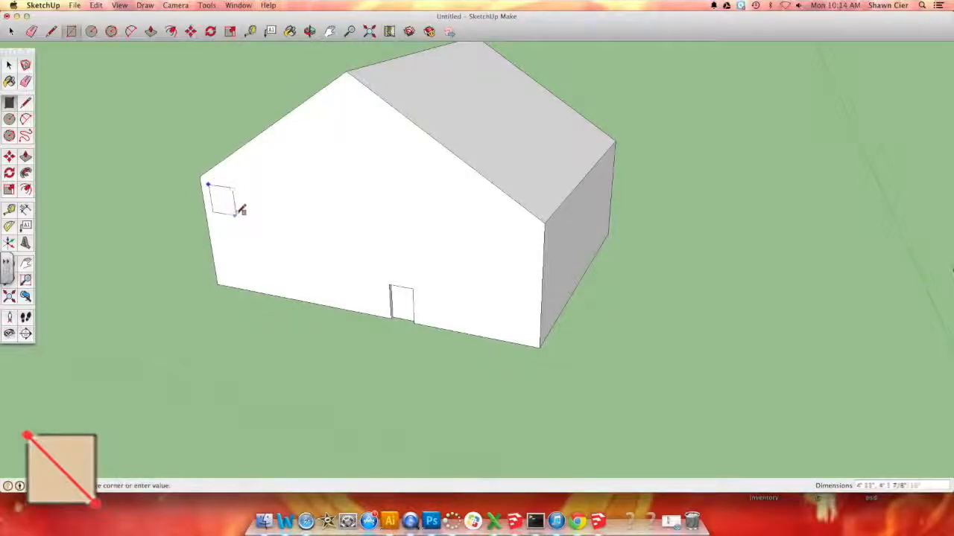
click(240, 209)
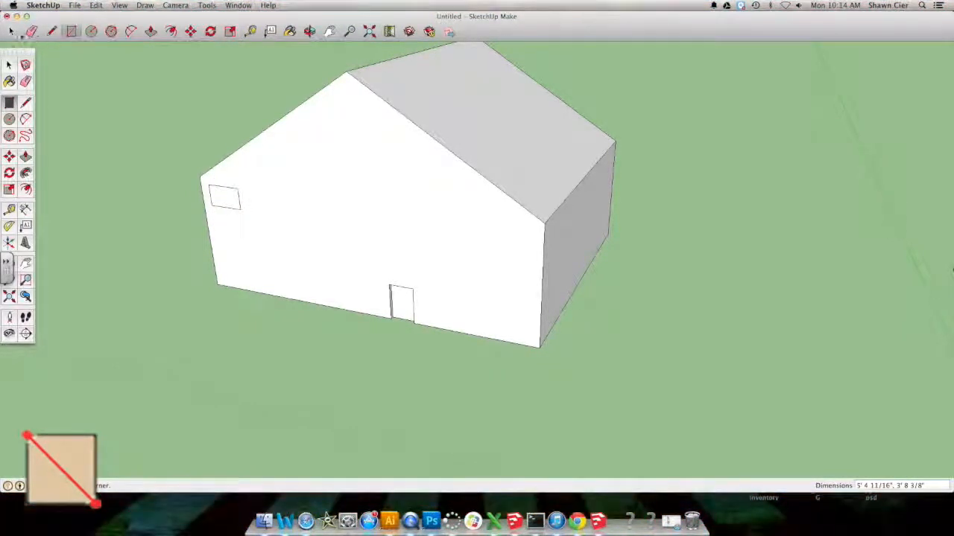
Select the window's outline and copy it about 9' 3" along the gable wall to make a second window.
click(11, 31)
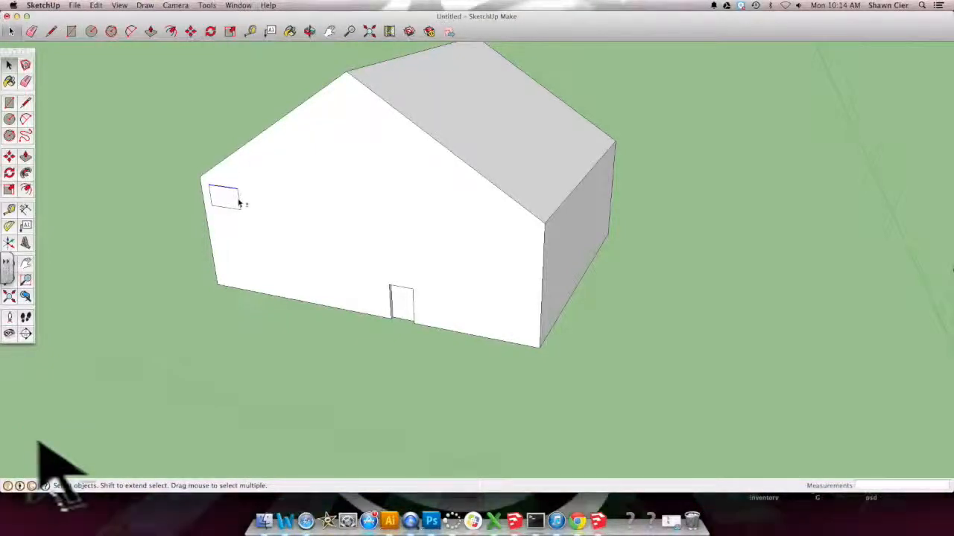
click(231, 205)
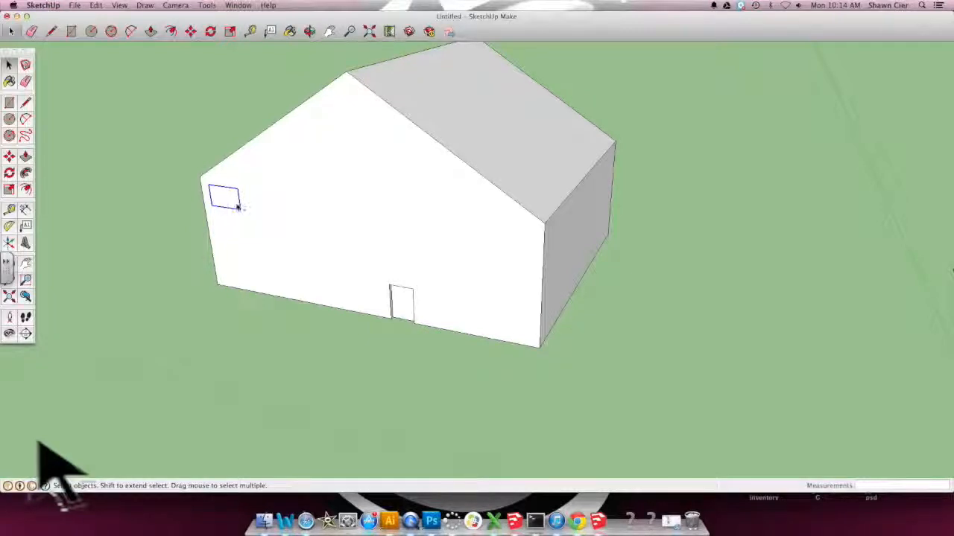
key(m)
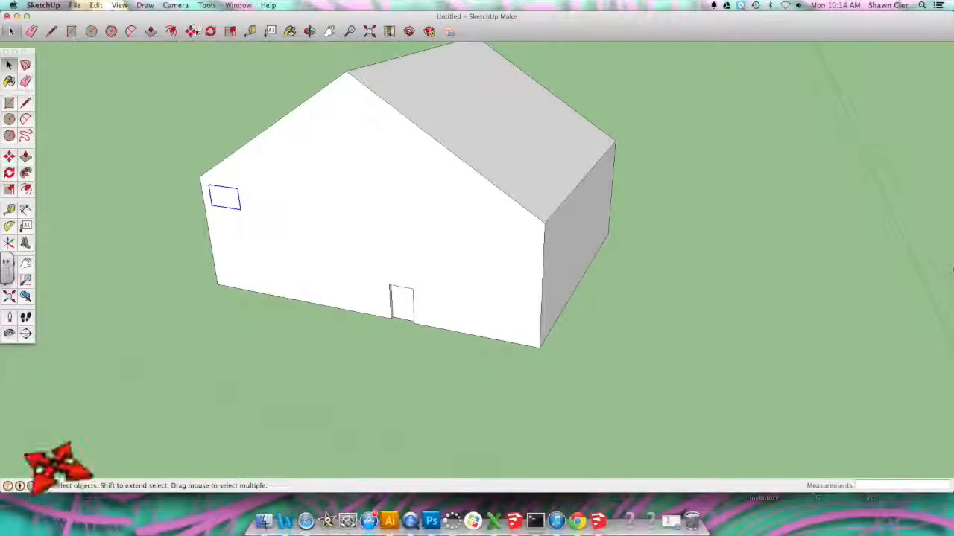
click(238, 195)
key(alt)
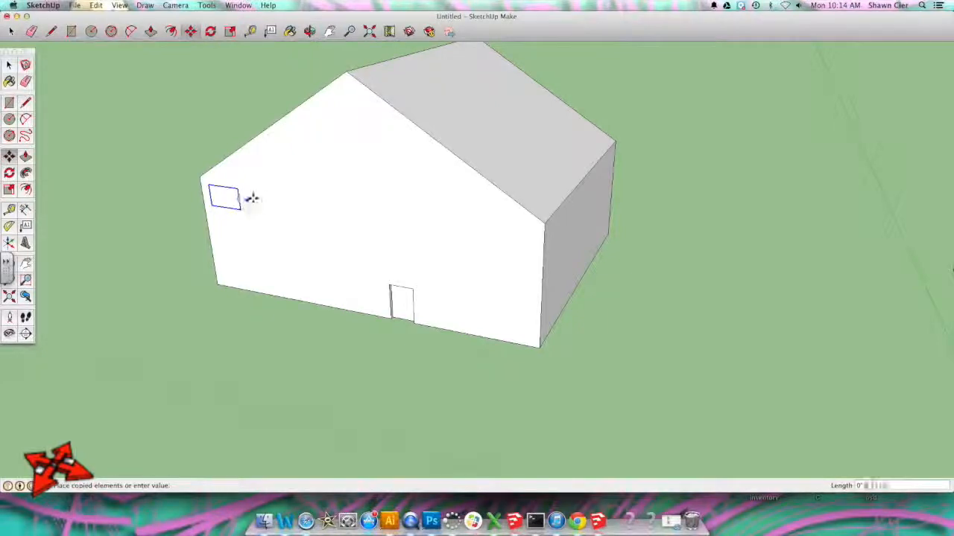
click(285, 205)
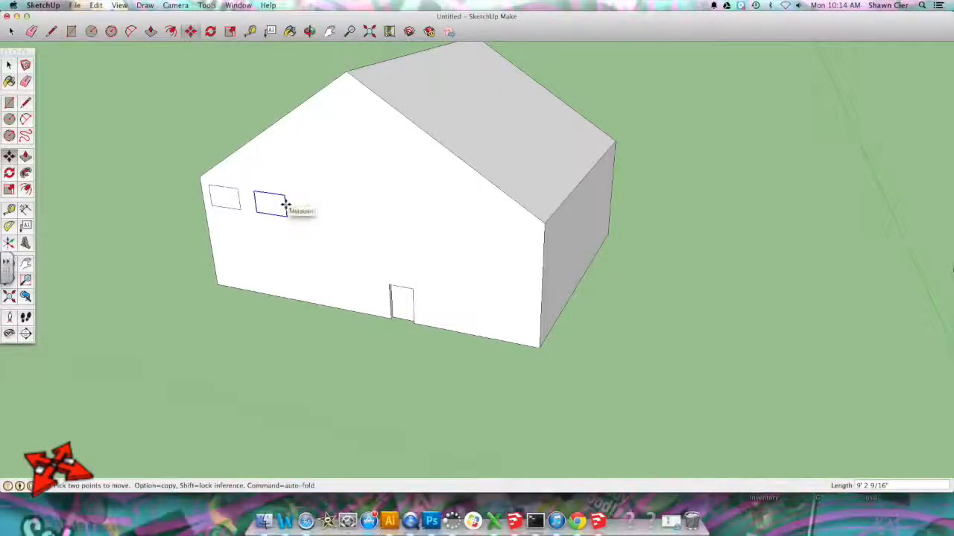
Make four more copies of the window across the gable wall, spaced about 8' to 9' apart, for a row of six.
click(285, 207)
key(alt)
click(339, 210)
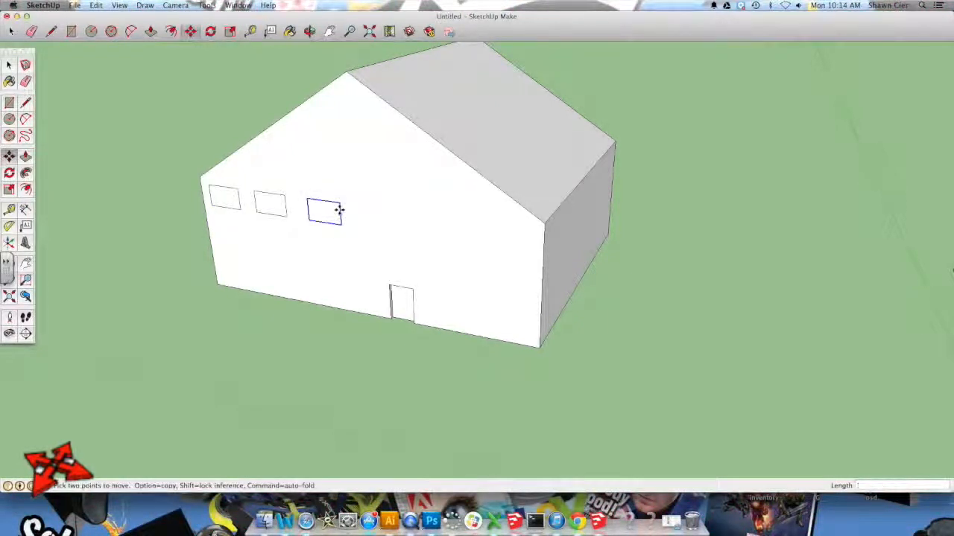
click(341, 211)
key(alt)
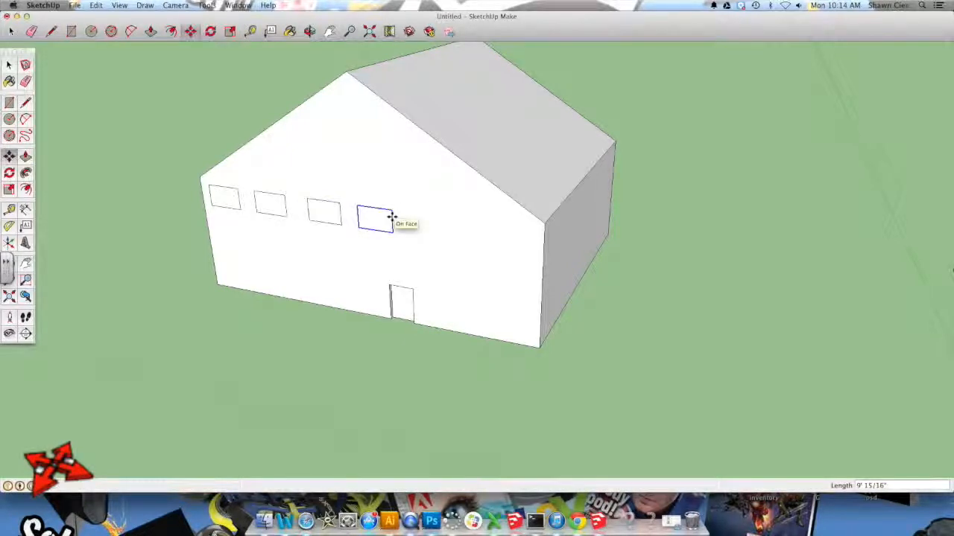
click(391, 217)
click(393, 218)
key(alt)
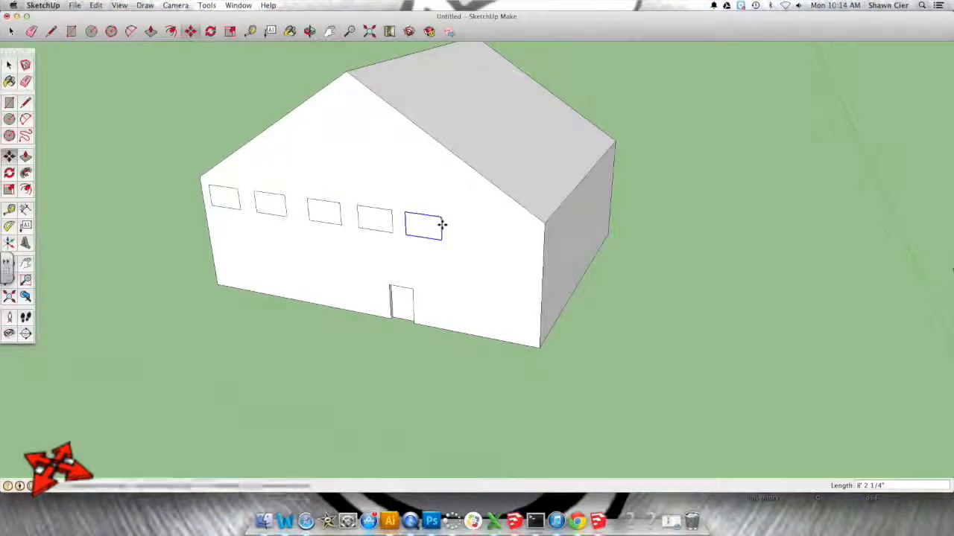
click(443, 224)
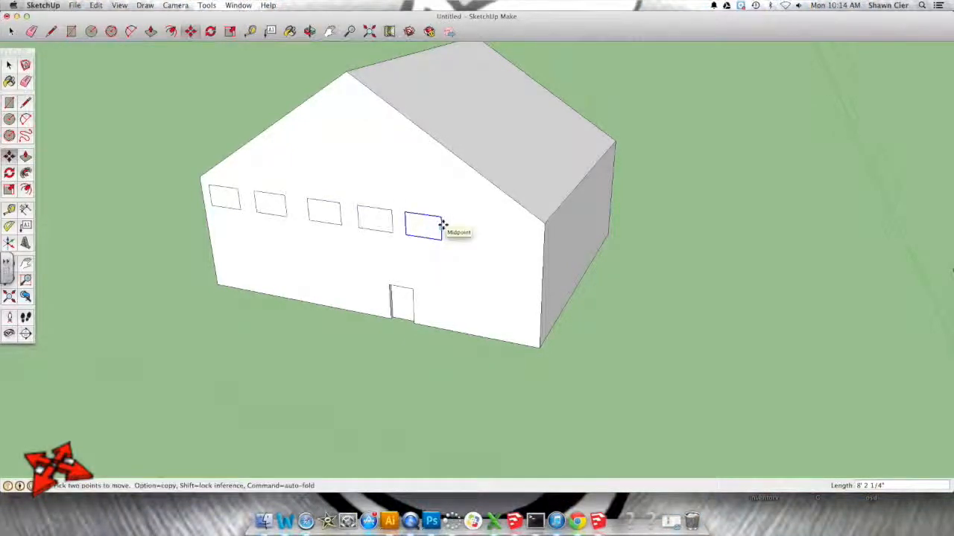
click(493, 233)
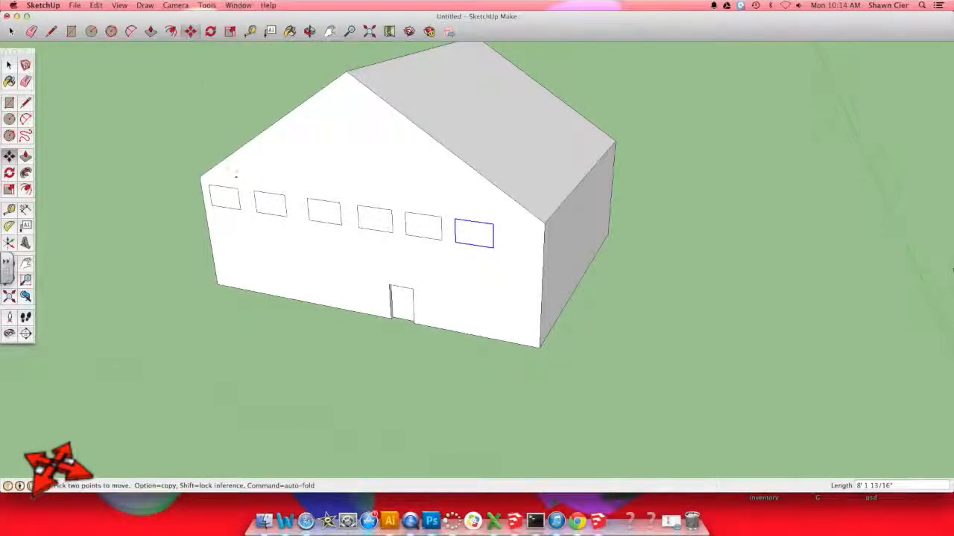
Move the second window about 8" toward the third to even out the row, and clear the selection.
key(space)
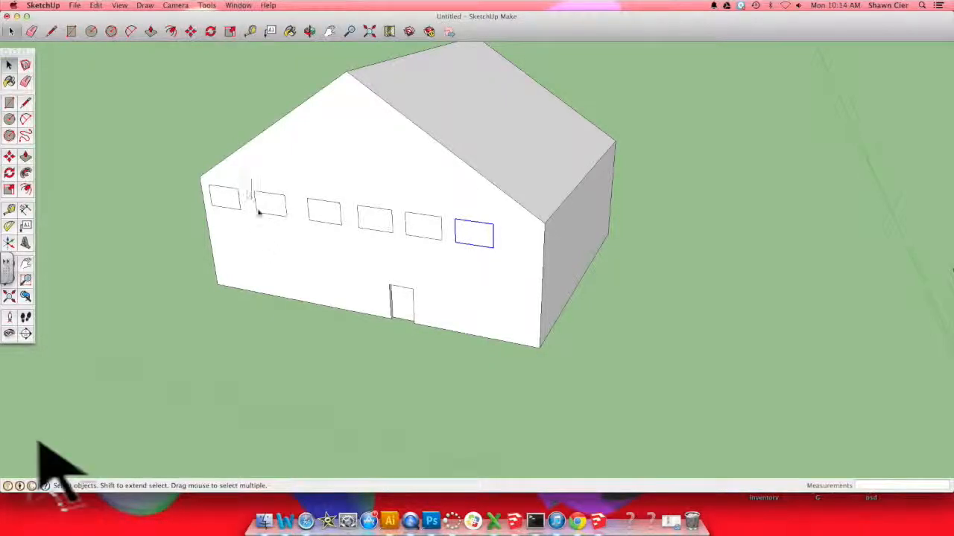
click(270, 208)
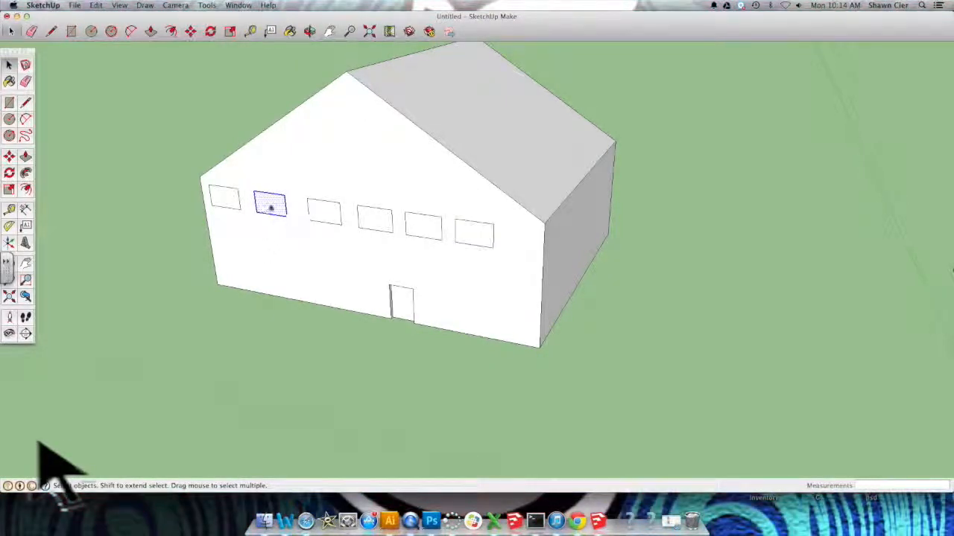
key(m)
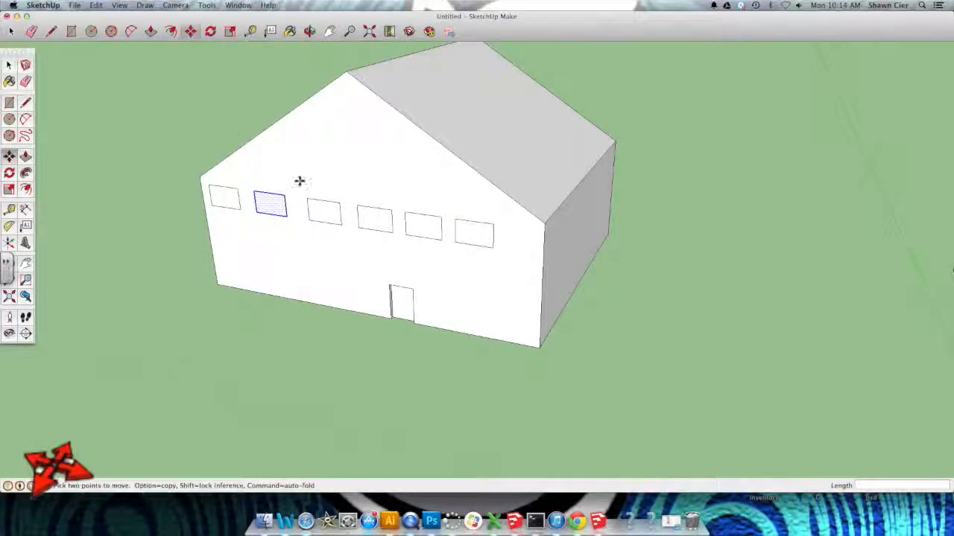
click(280, 195)
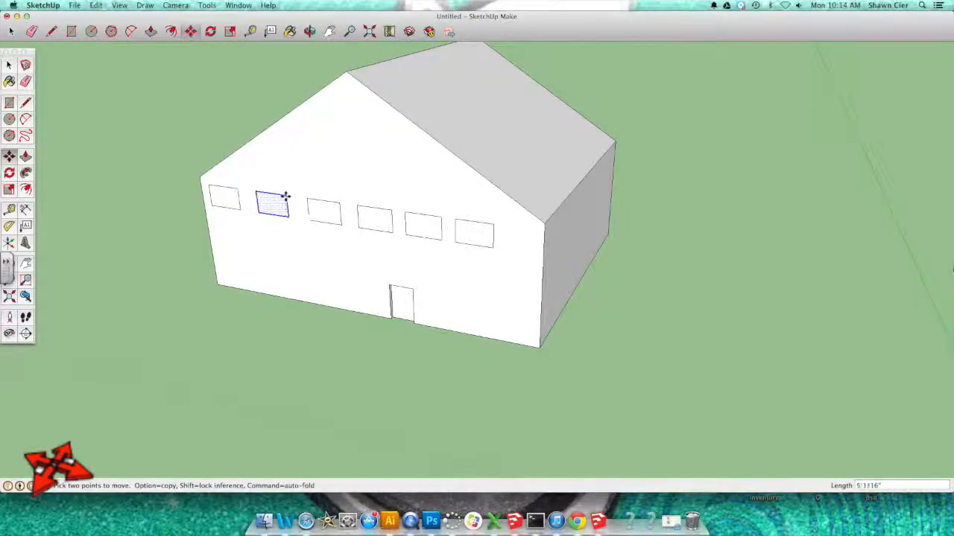
click(287, 196)
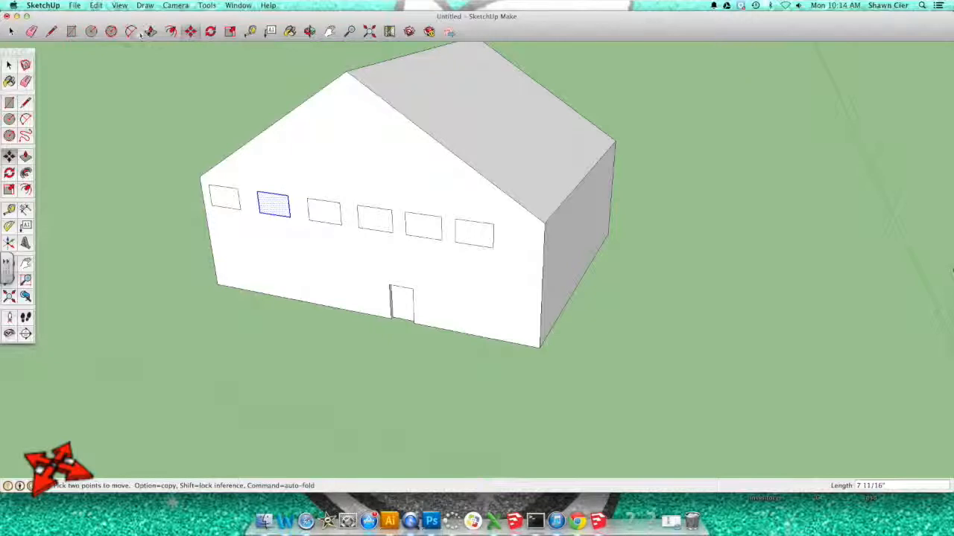
click(149, 31)
click(9, 65)
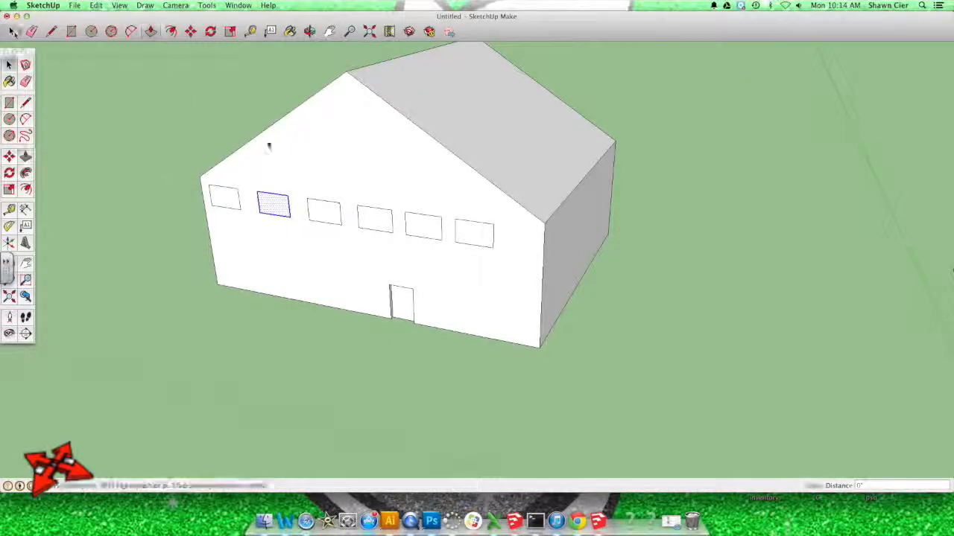
click(306, 162)
click(130, 207)
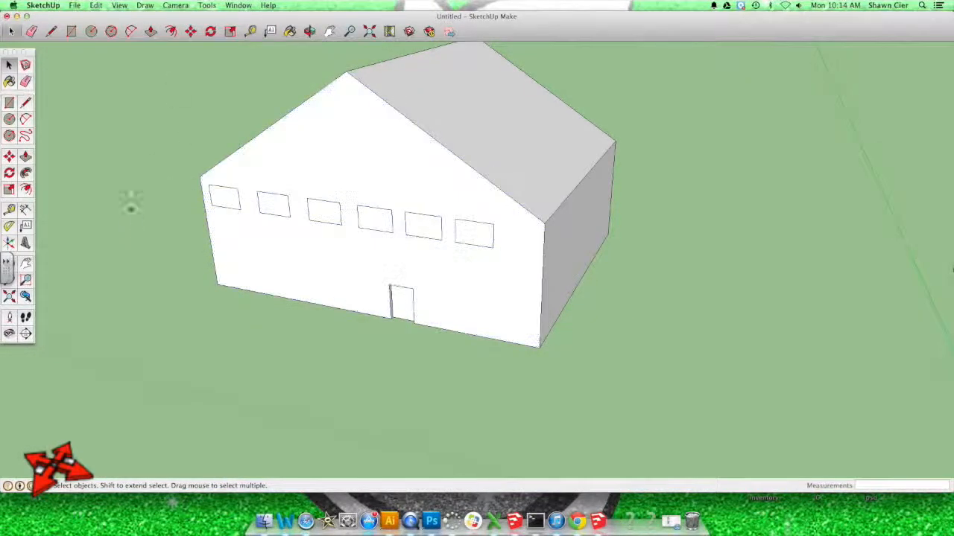
Recess all six windows into the gable wall to the same depth, about 10 15/16", with Push/Pull.
click(150, 32)
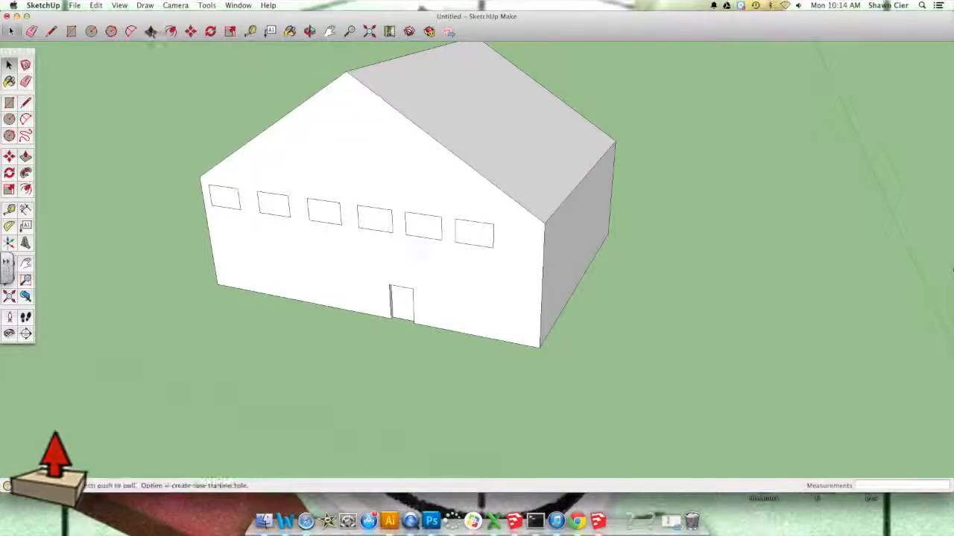
click(266, 207)
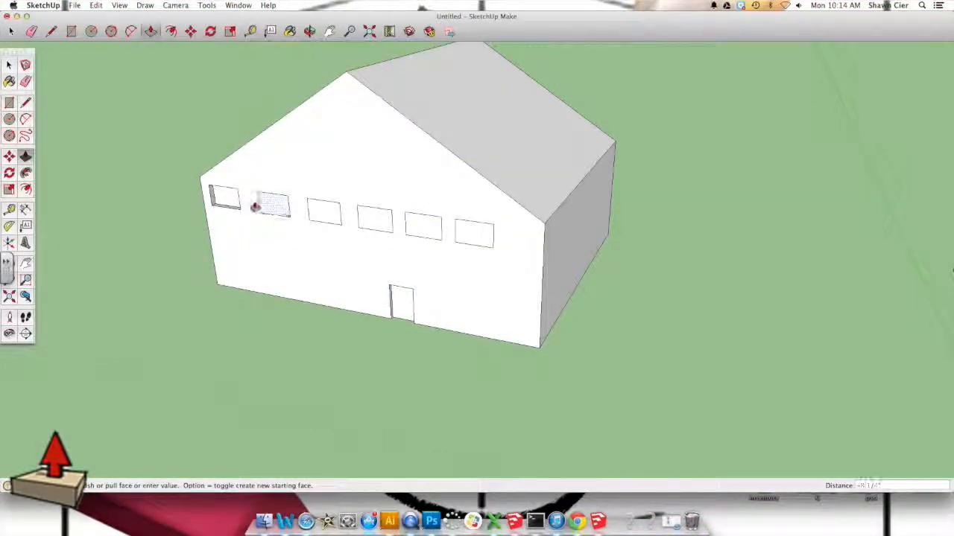
click(225, 197)
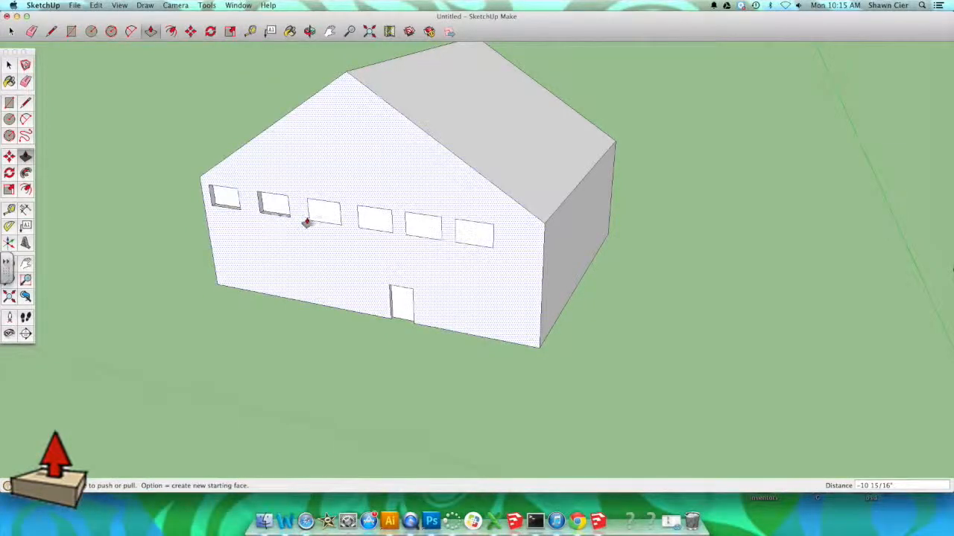
click(318, 211)
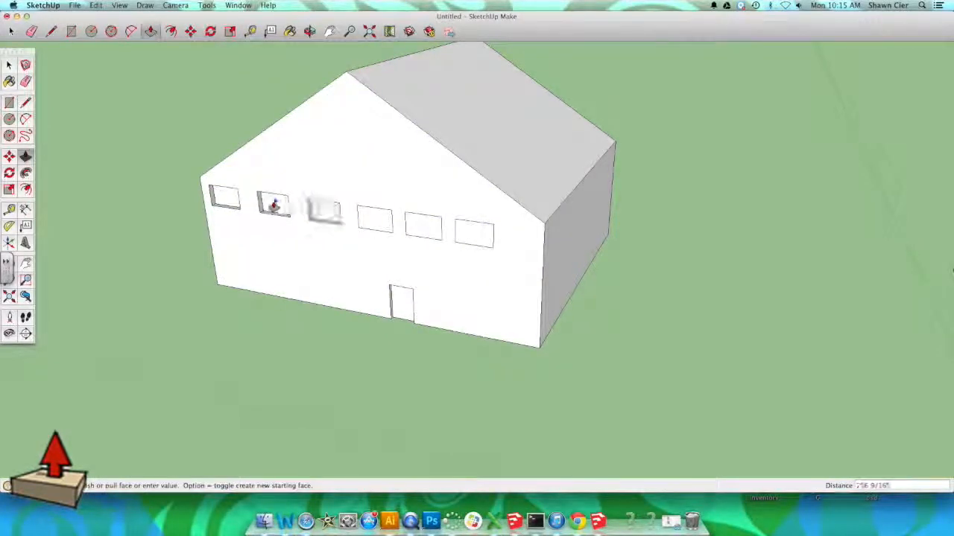
click(229, 203)
click(378, 226)
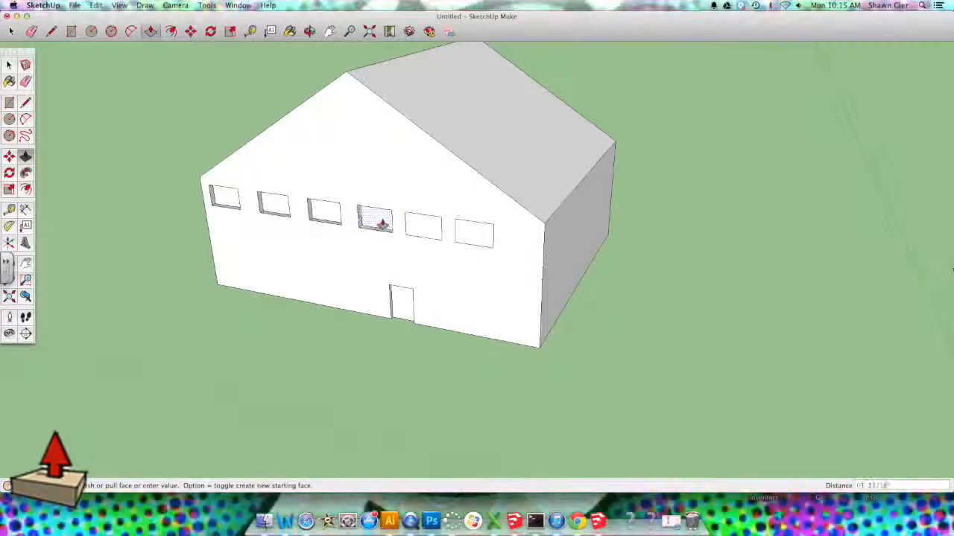
click(257, 202)
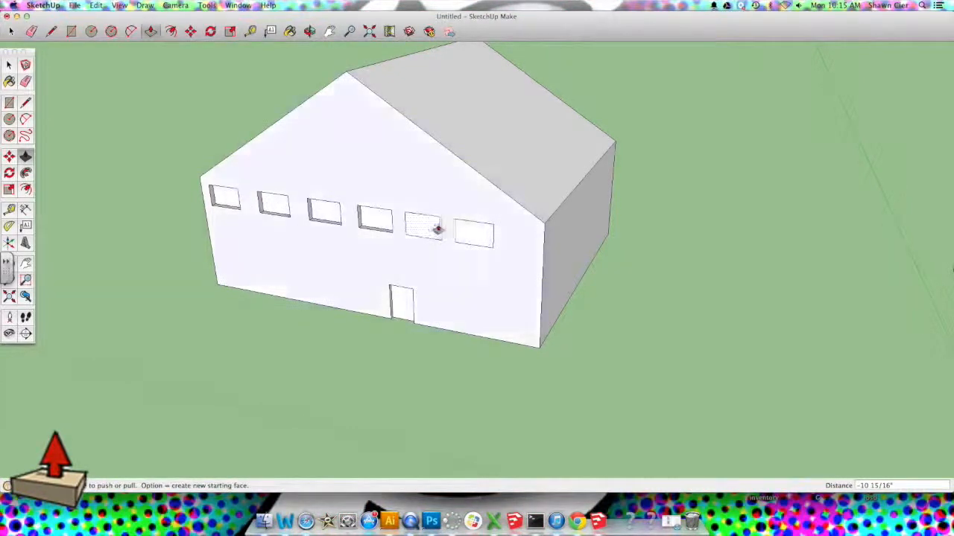
click(436, 227)
click(229, 201)
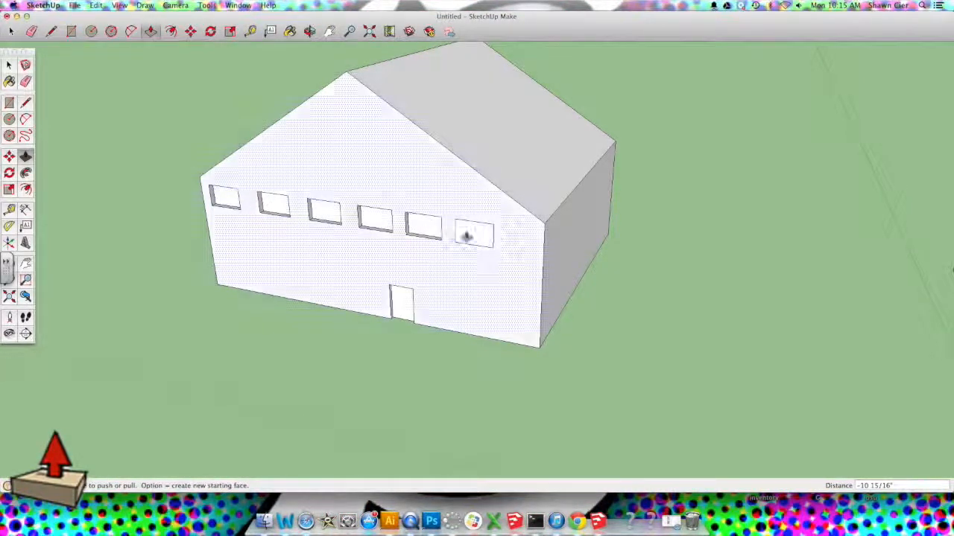
click(468, 239)
click(432, 228)
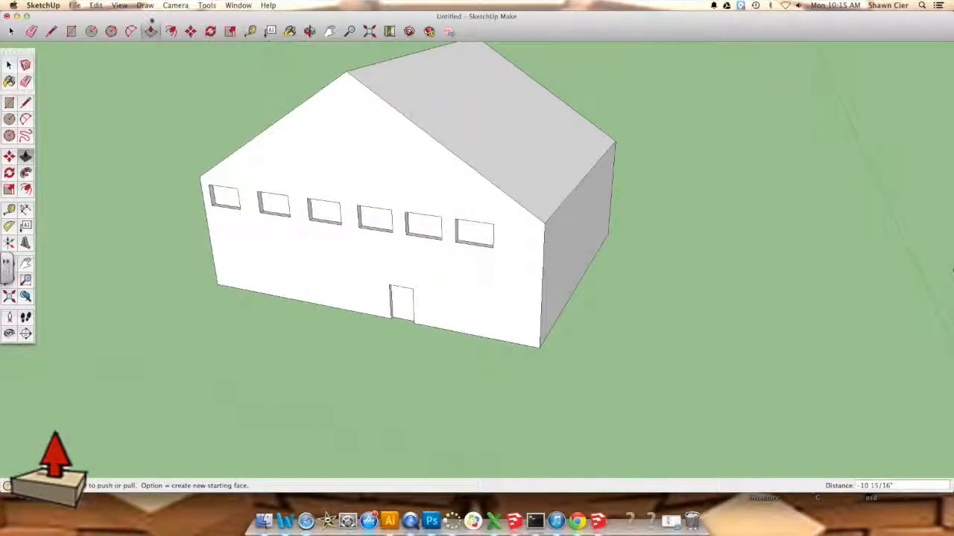
Try a chimney from a square about 4' 9 3/4" on the roof slope, pulled out about 10' 1 9/16", and undo both operations.
click(70, 31)
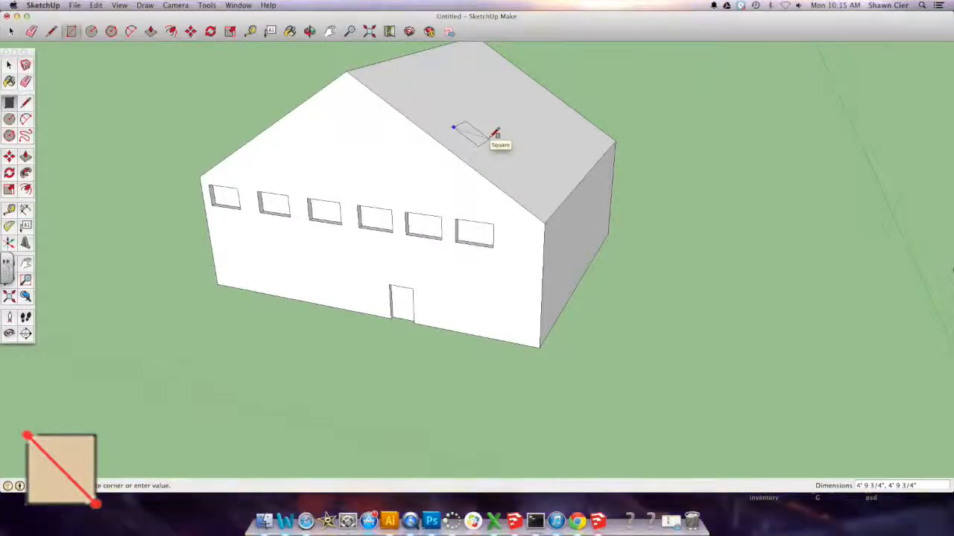
click(492, 137)
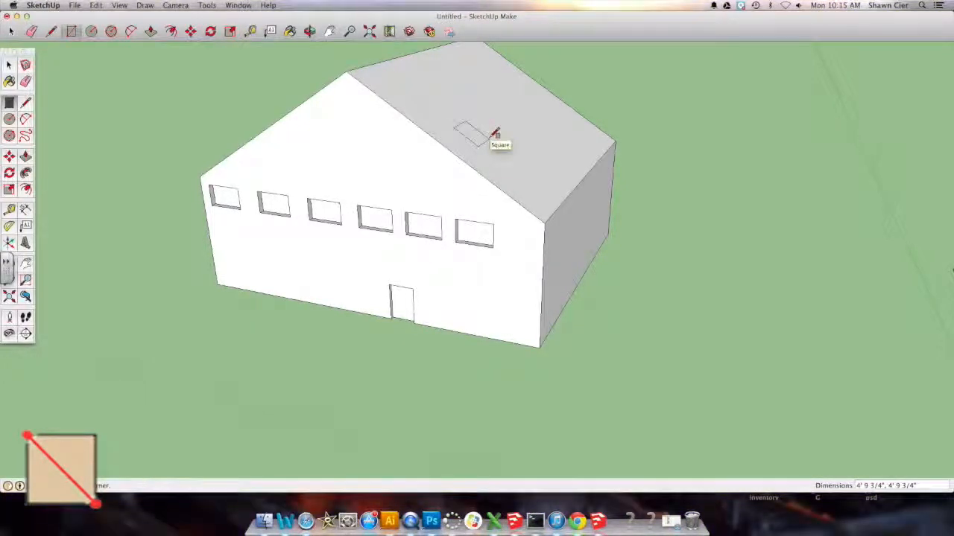
click(151, 33)
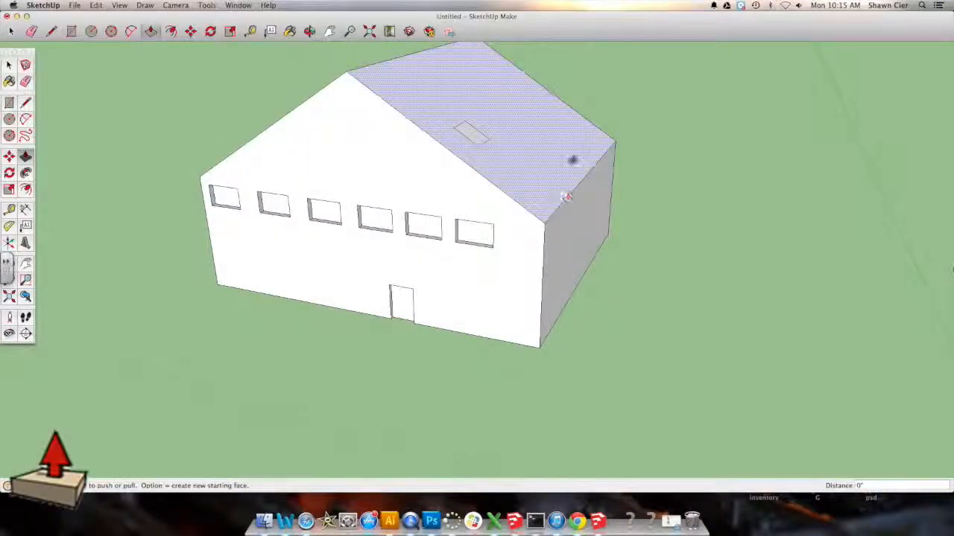
click(469, 133)
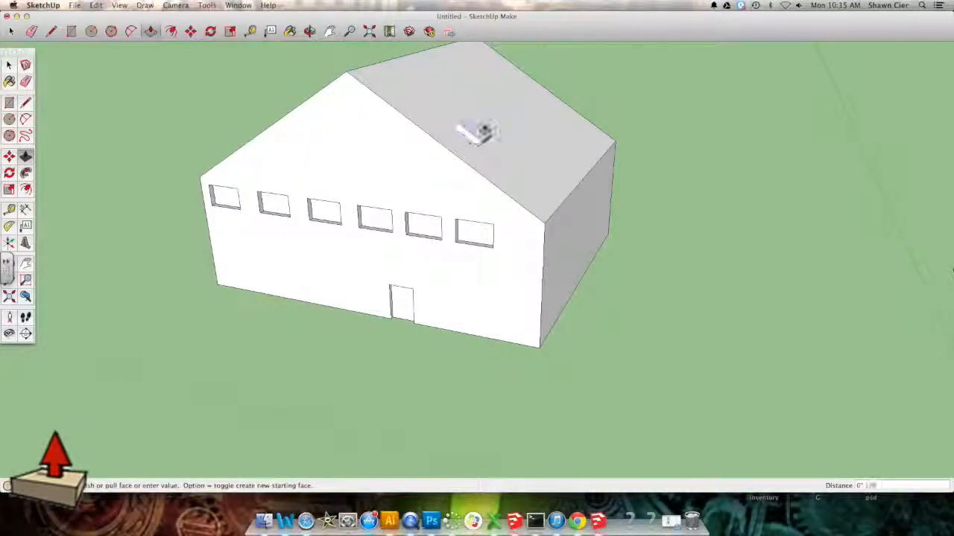
click(527, 97)
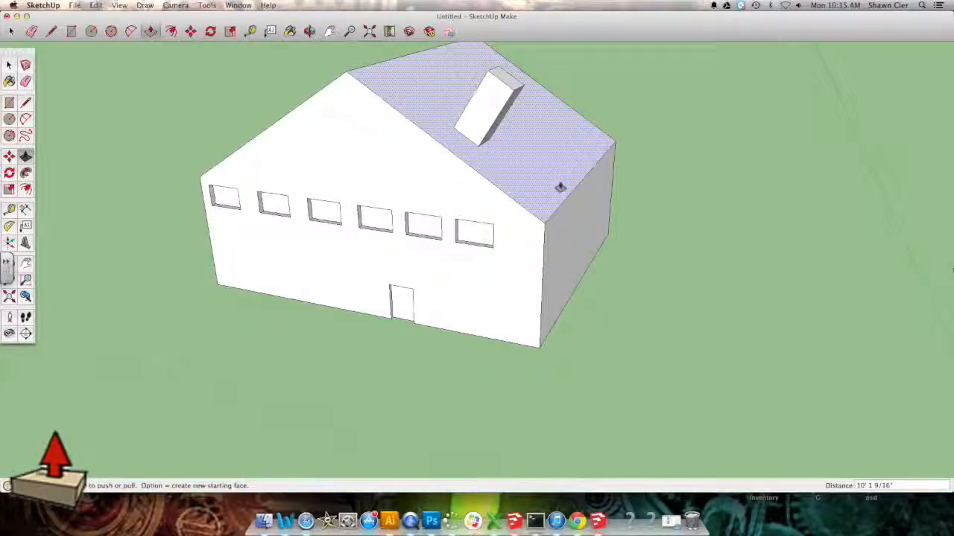
key(super+z)
key(super+z)
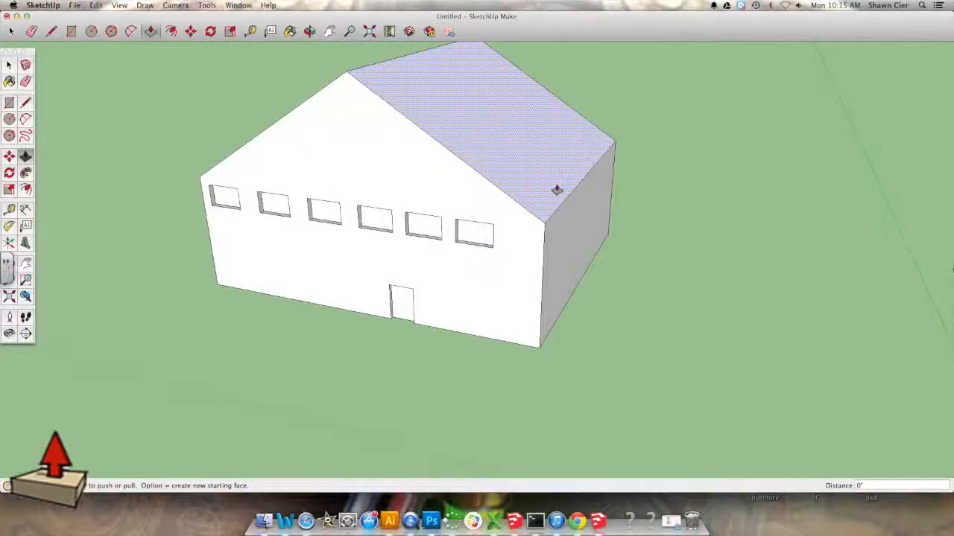
Draw a square about 7' 6 11/16" on the house's underside near the back corner and push it about 52' 9 1/2" up through the roof.
click(310, 31)
drag(455, 325, 450, 53)
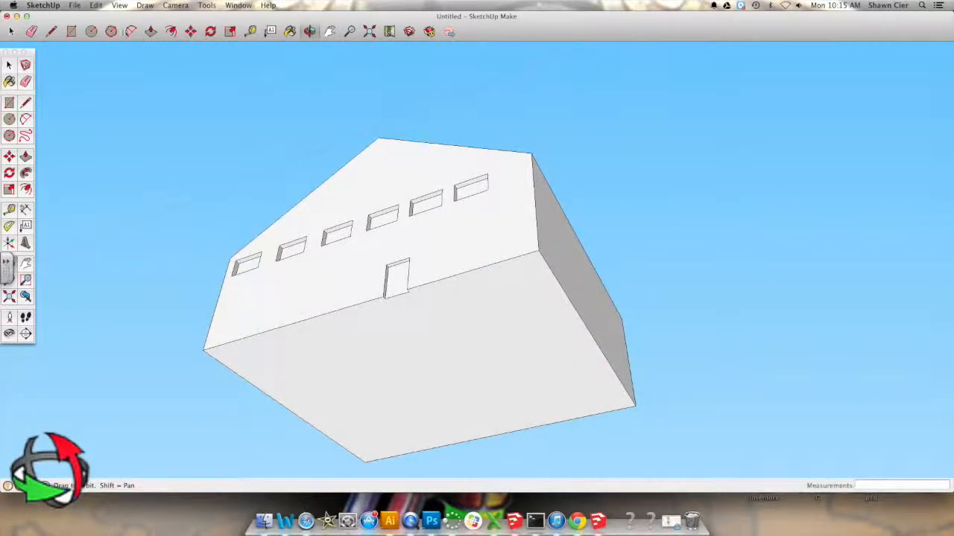
key(r)
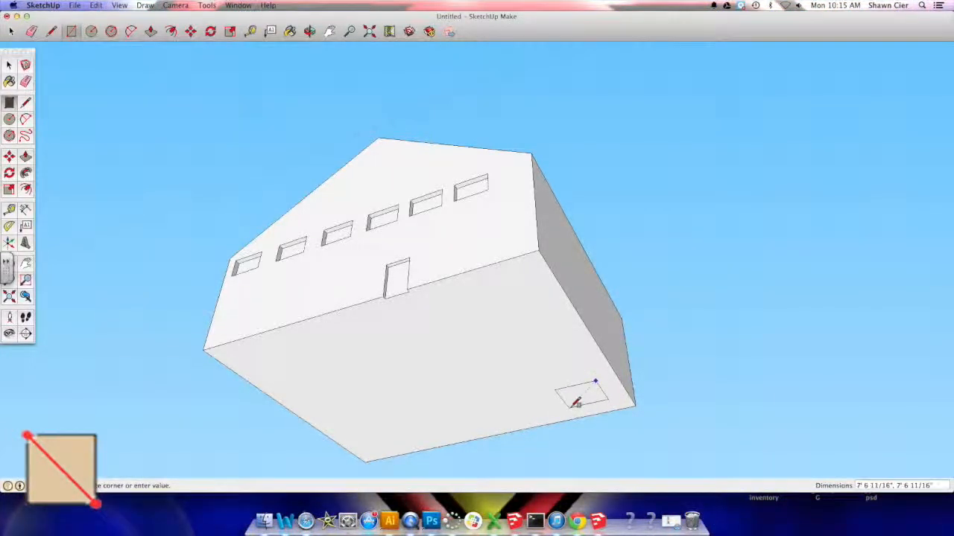
click(151, 30)
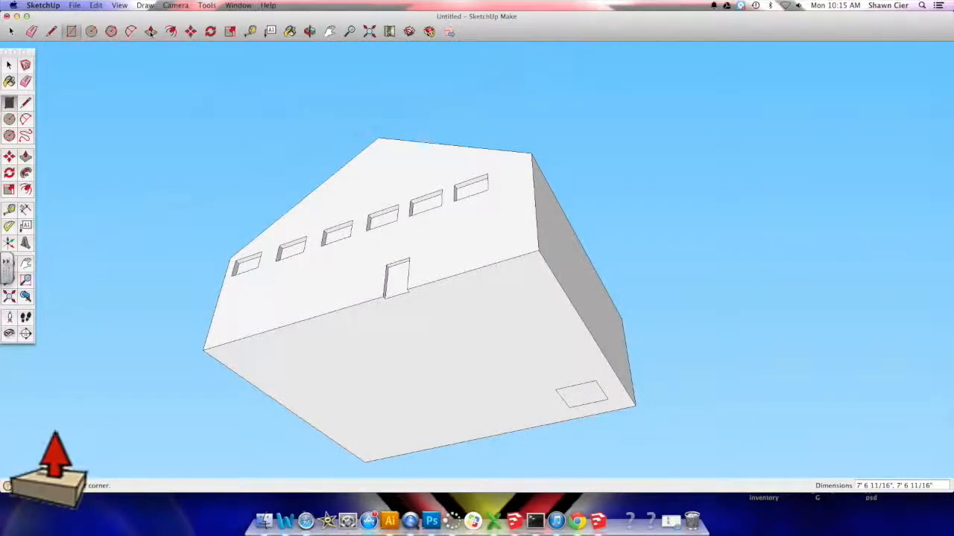
click(572, 395)
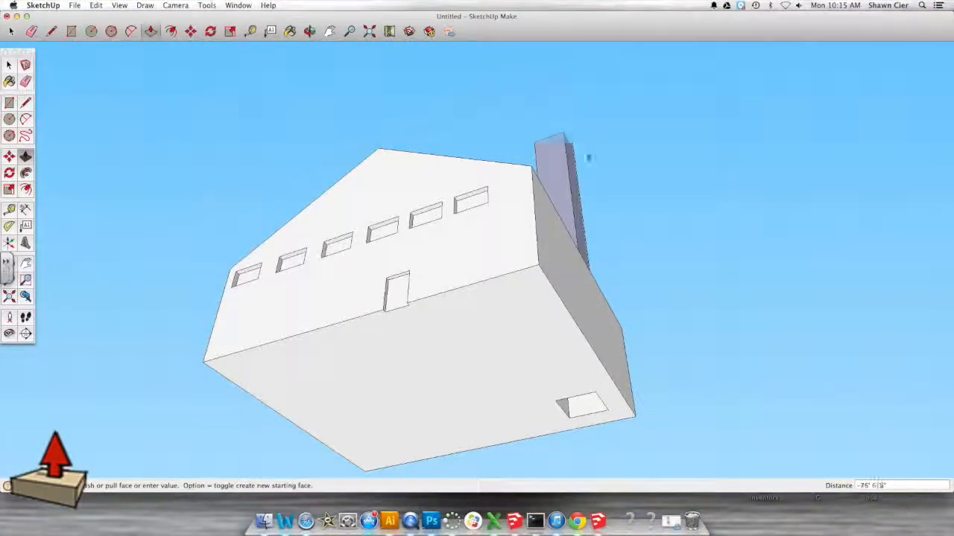
click(566, 177)
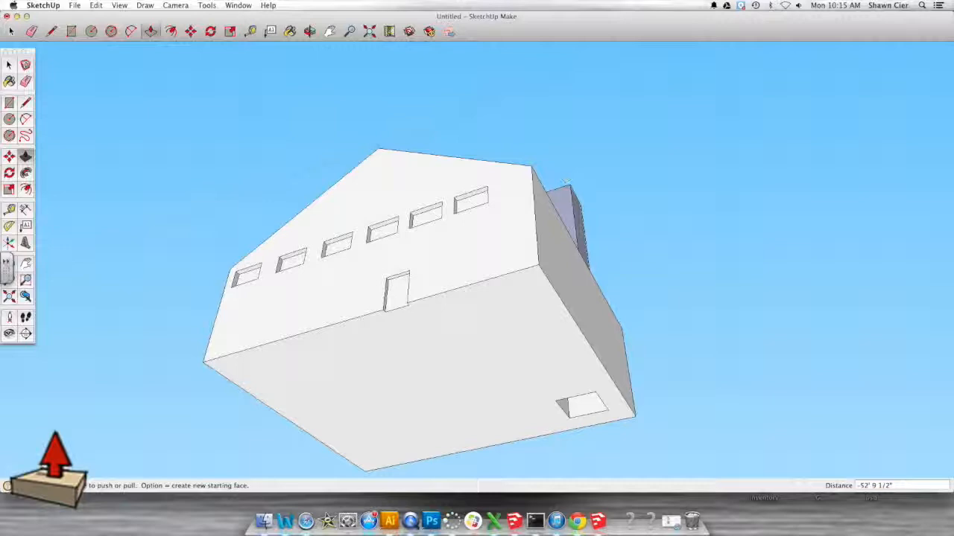
Lower the chimney's top face by about 12' 11 7/8" with Push/Pull.
click(310, 31)
drag(477, 230, 664, 377)
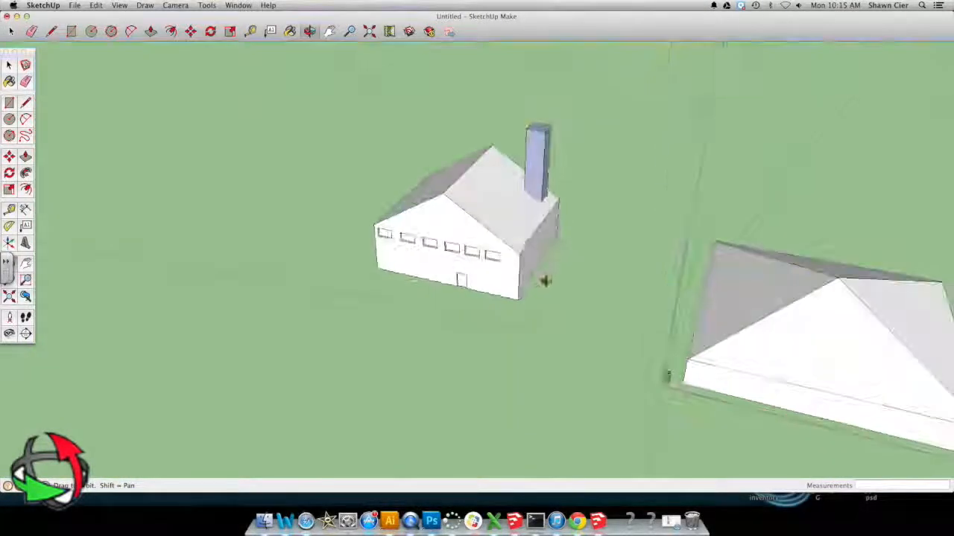
click(150, 29)
drag(546, 133, 546, 164)
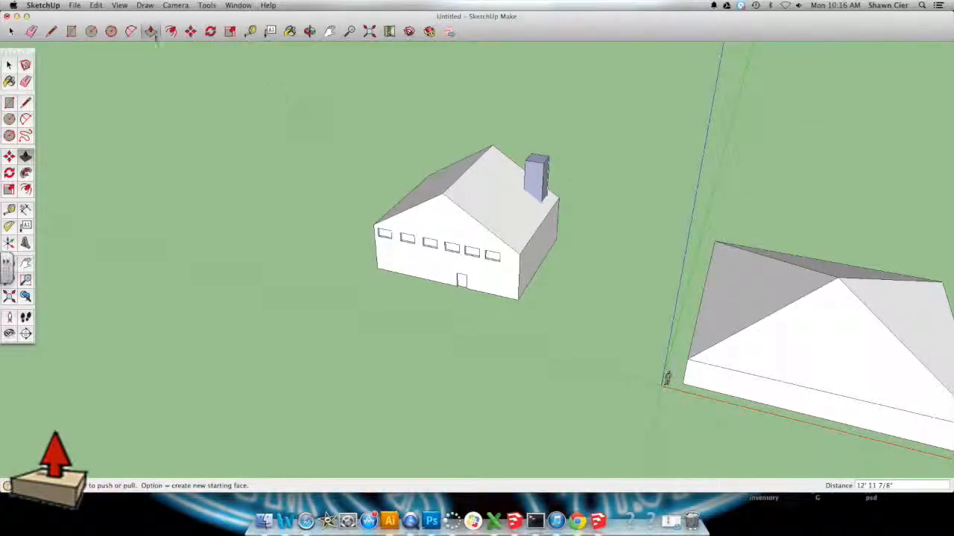
Draw a rectangle about 41' 1 3/16" by 8' 5 1/4" along the base of the side wall below the chimney.
key(r)
scroll(554, 276, up, 5)
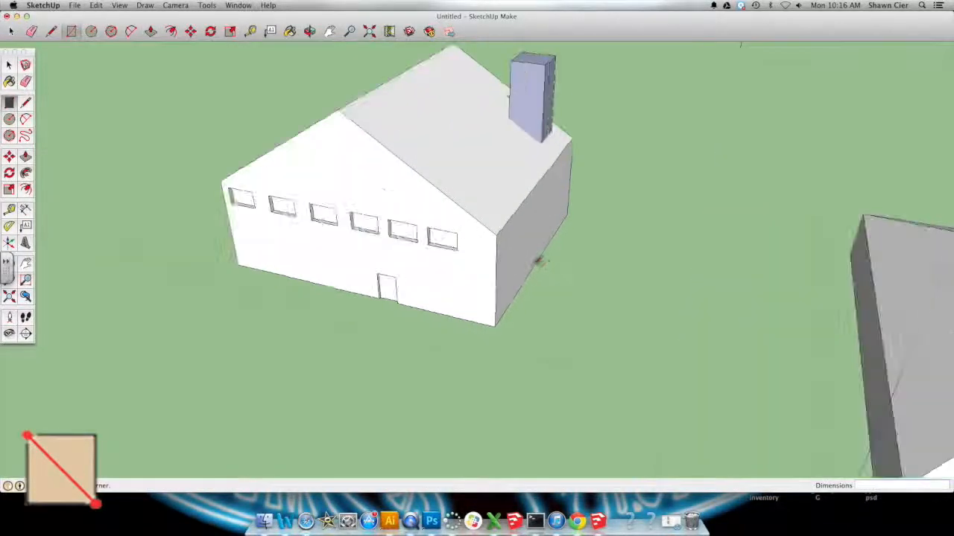
click(502, 314)
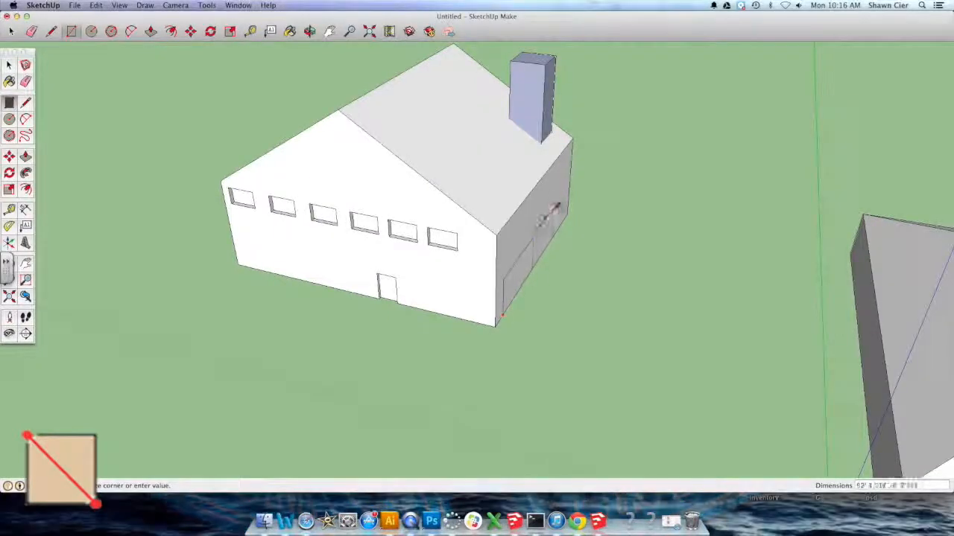
scroll(566, 192, up, 4)
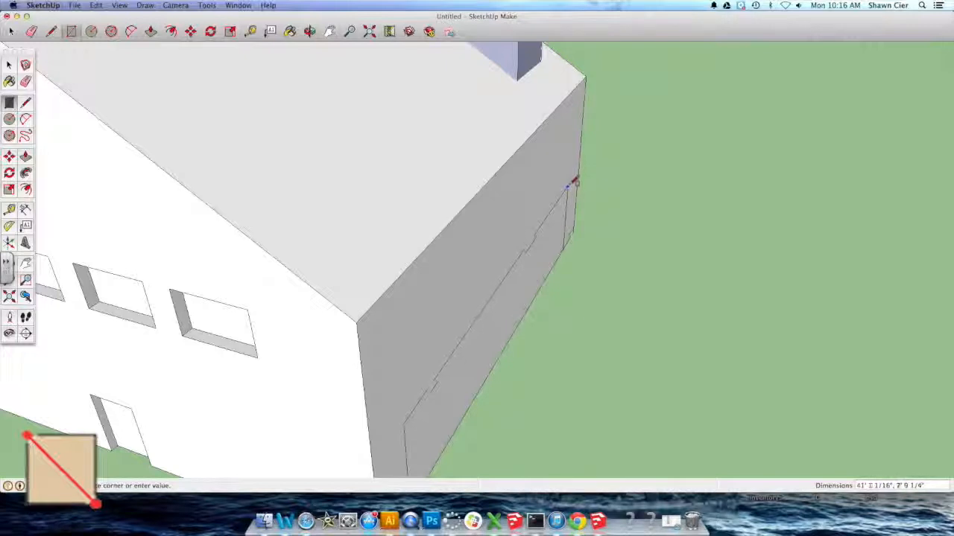
click(573, 188)
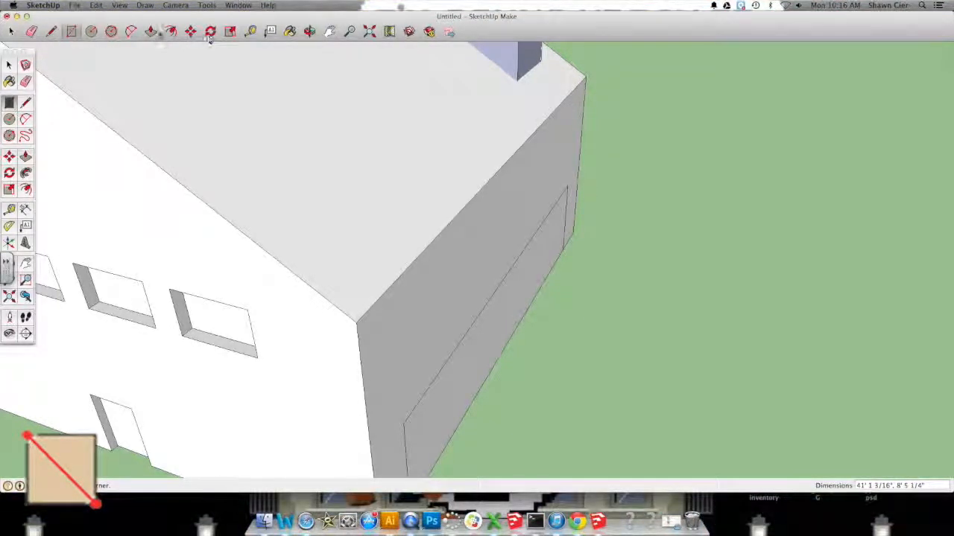
Pull the side wall's rectangle outward about 13' 10 1/2" to form a garage extension.
click(150, 31)
scroll(603, 415, down, 5)
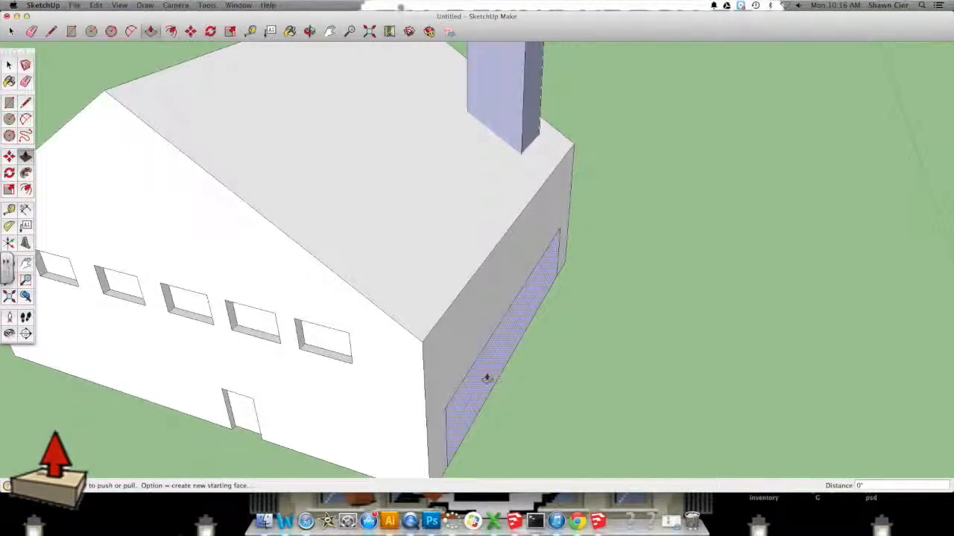
click(485, 379)
click(605, 393)
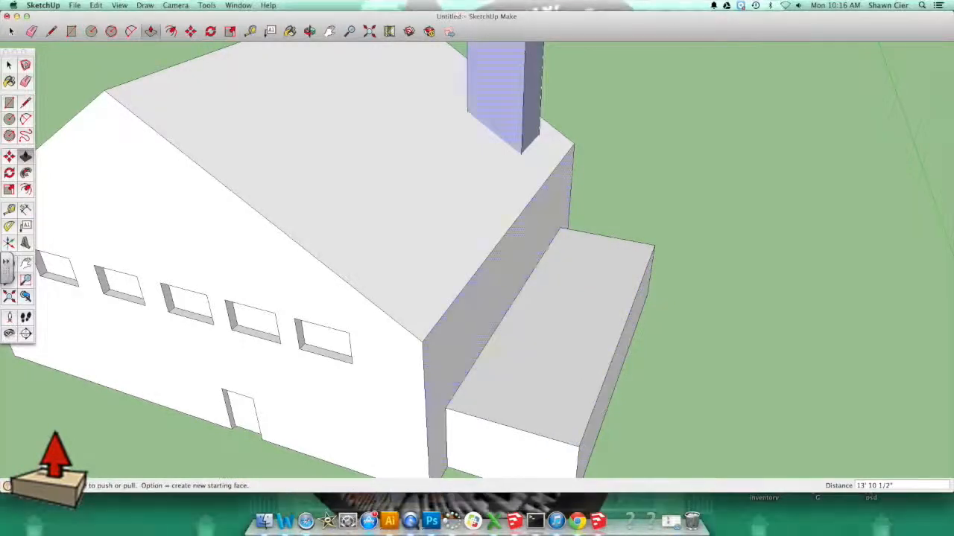
Draw a garage door outline about 11' 2 1/4" by 7' 2 3/8" on the extension's front and recess it about 1' 5 13/16".
key(o)
drag(511, 279, 573, 304)
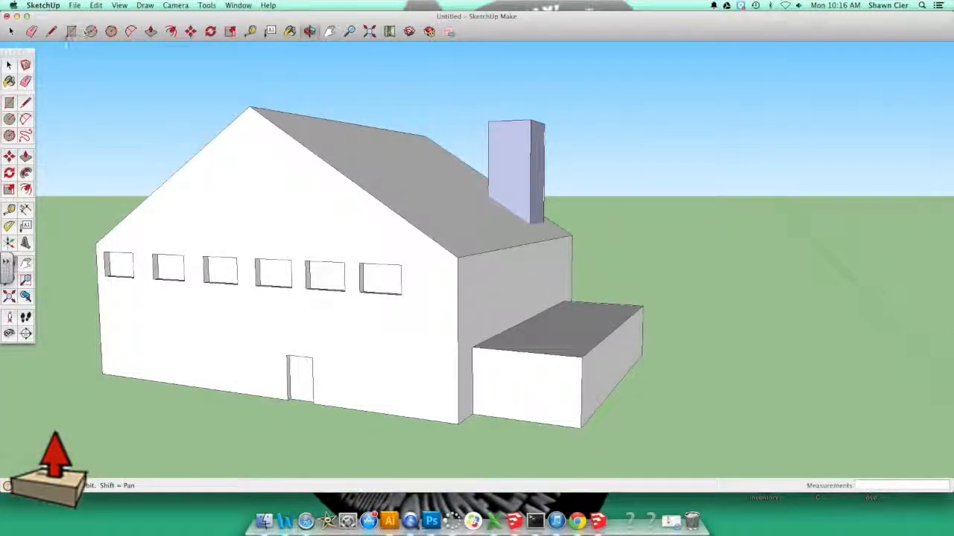
click(52, 32)
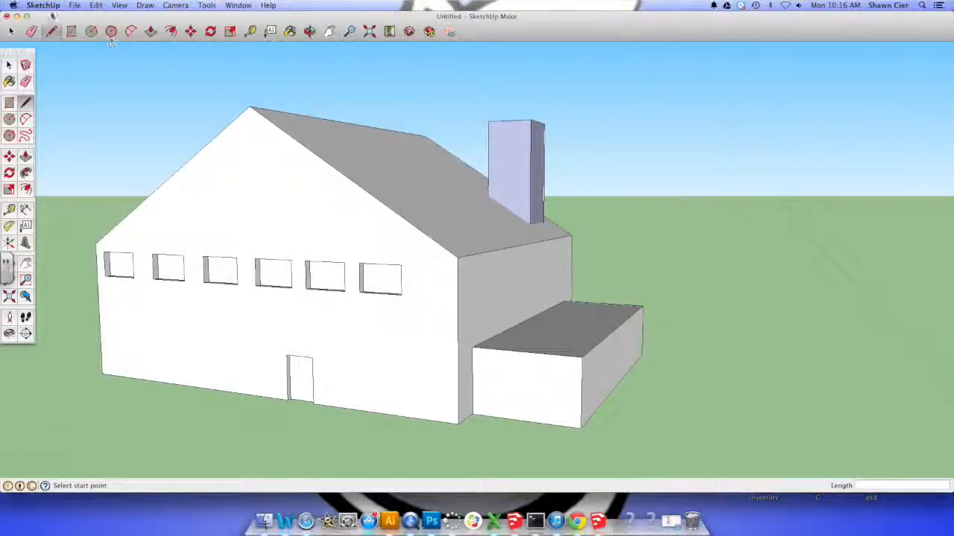
click(72, 32)
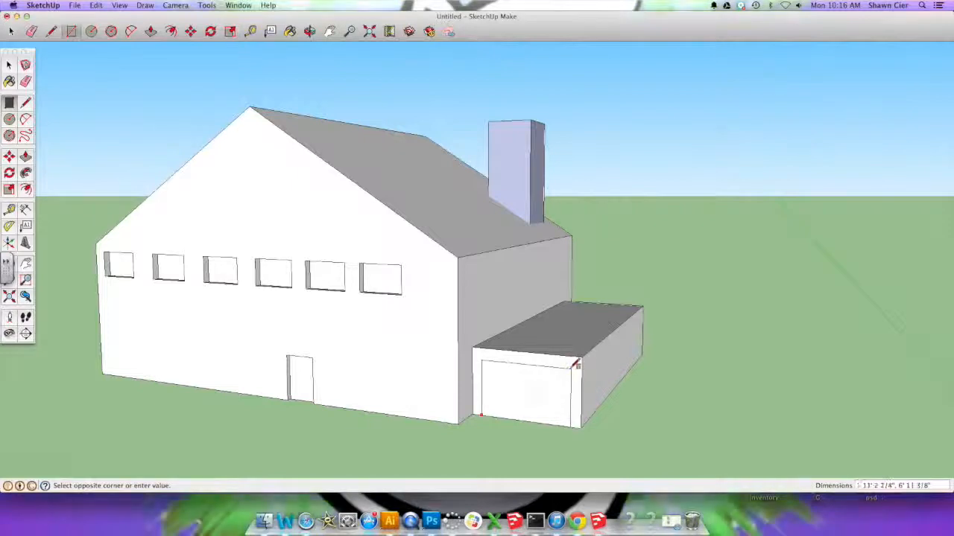
click(576, 363)
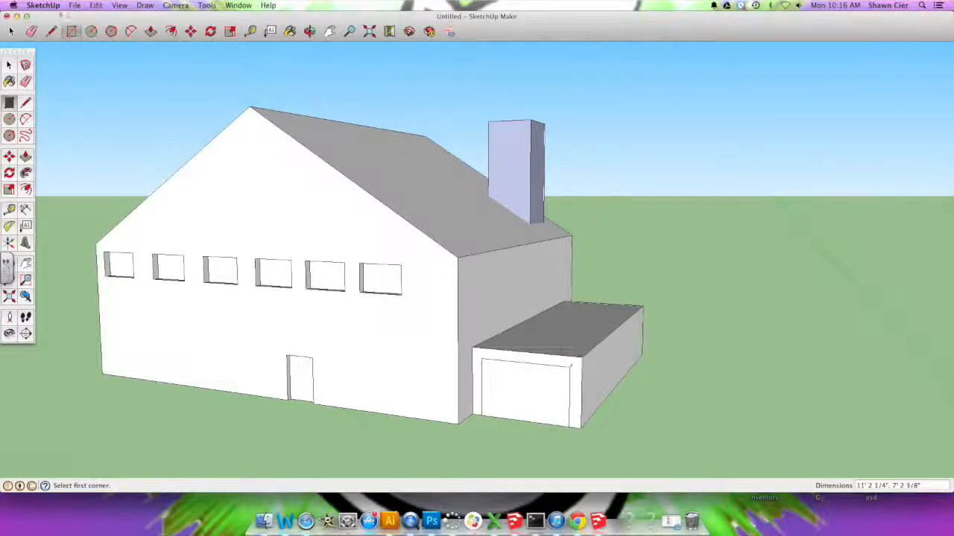
click(150, 31)
drag(511, 394, 513, 400)
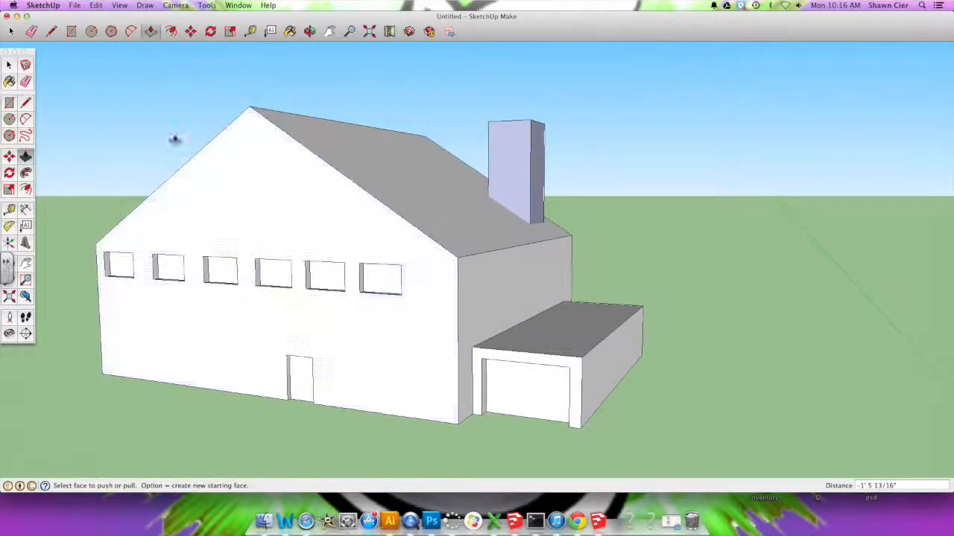
Draw three roughly evenly spaced horizontal panel lines, about 11' 2 1/4" long, across the recessed garage door.
scroll(511, 415, up, 8)
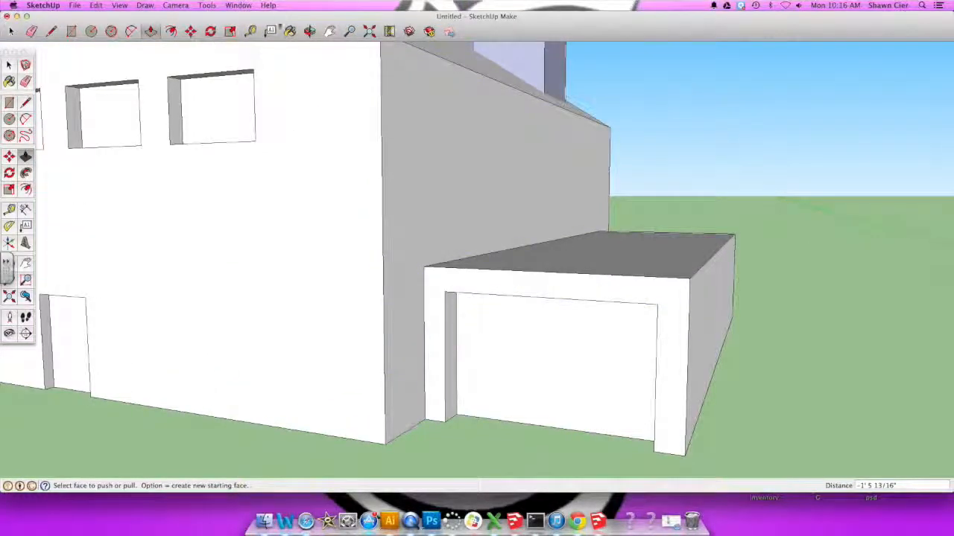
key(o)
drag(342, 262, 410, 213)
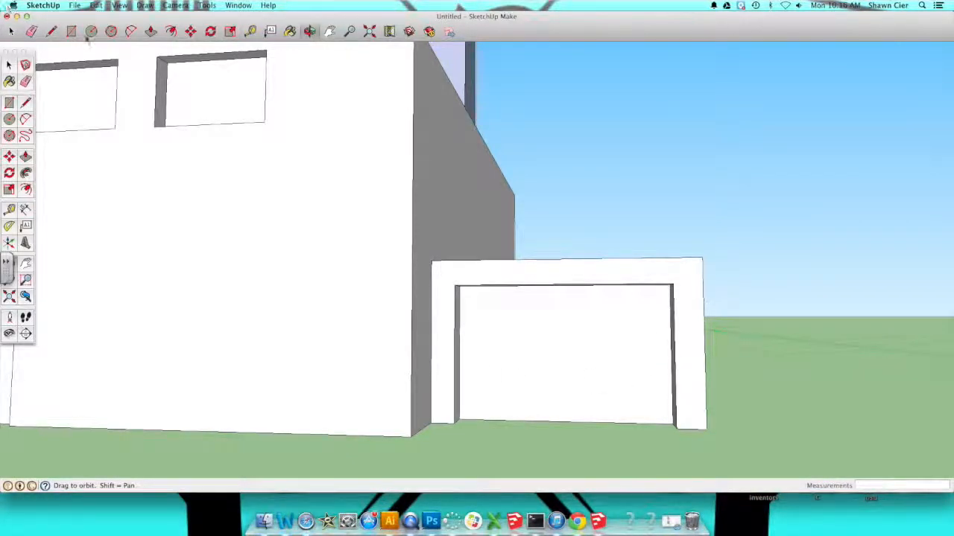
click(52, 31)
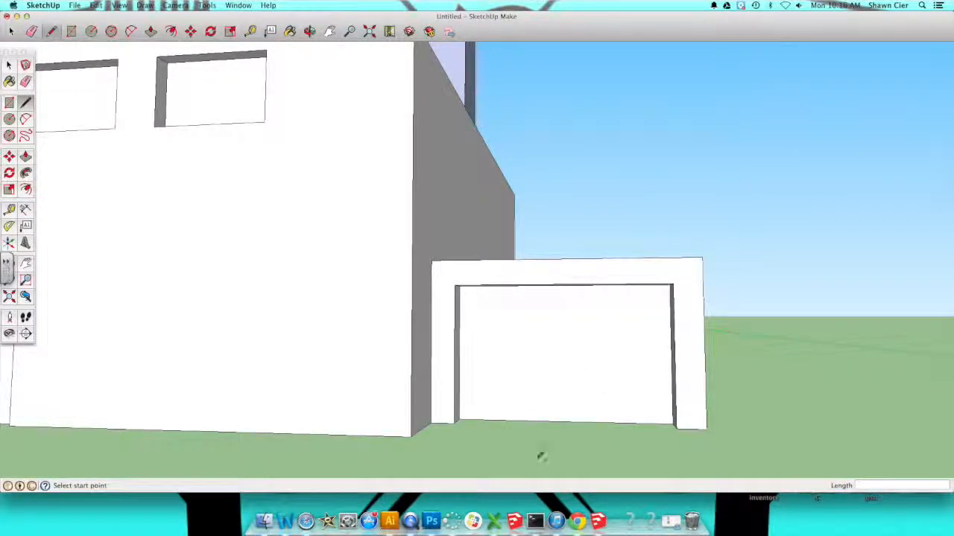
click(459, 313)
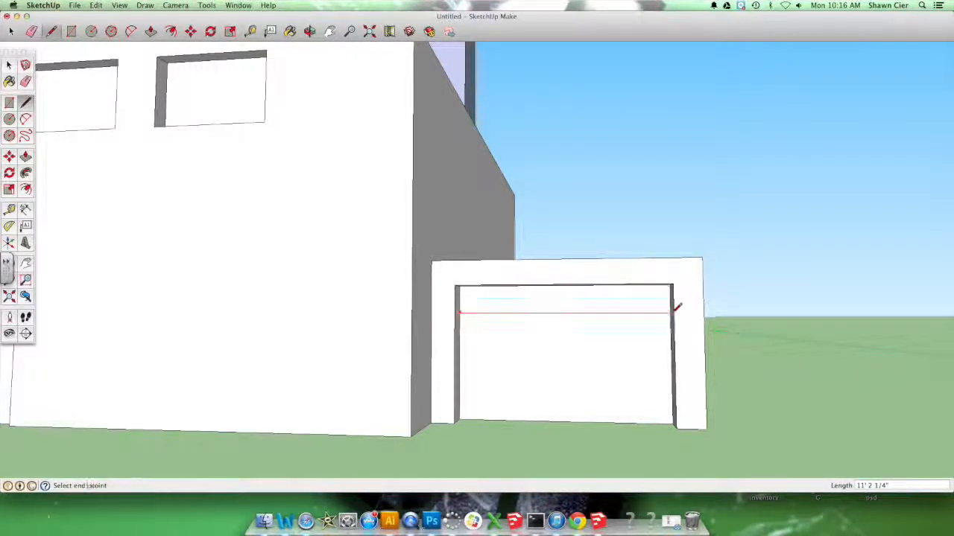
click(459, 352)
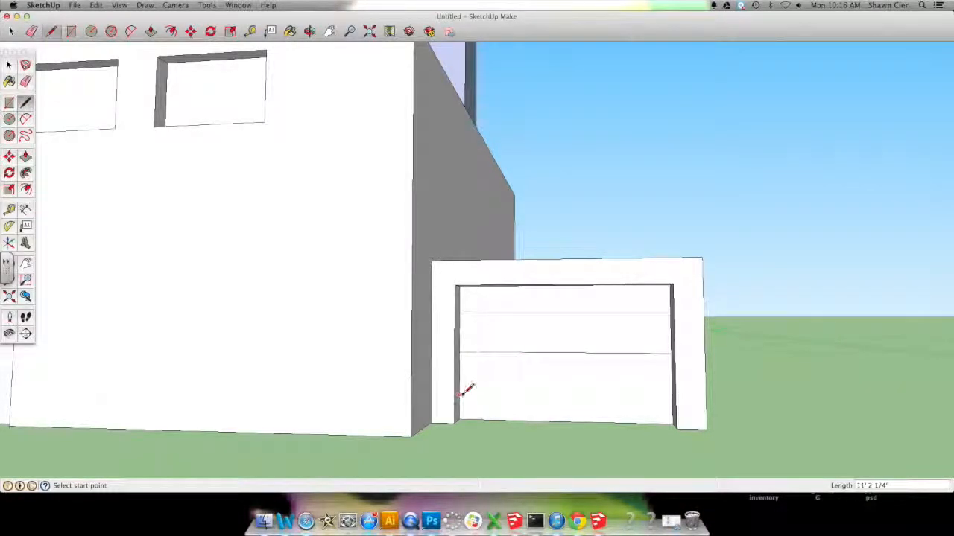
key(super+z)
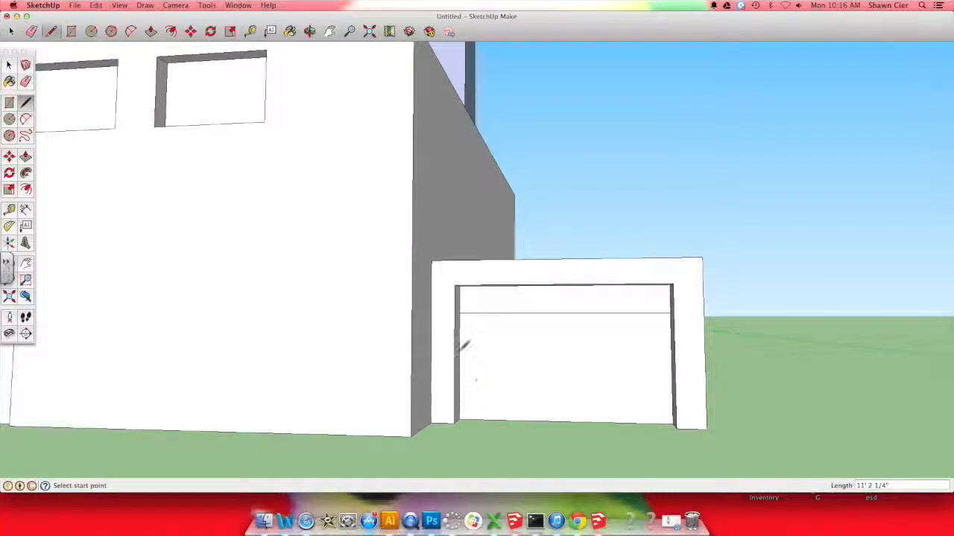
click(676, 353)
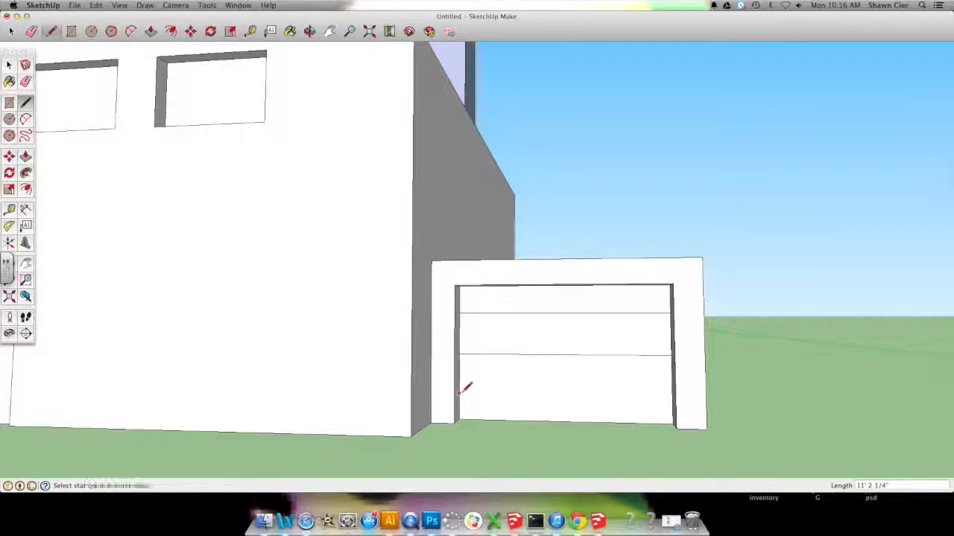
click(458, 393)
click(674, 393)
scroll(683, 389, down, 10)
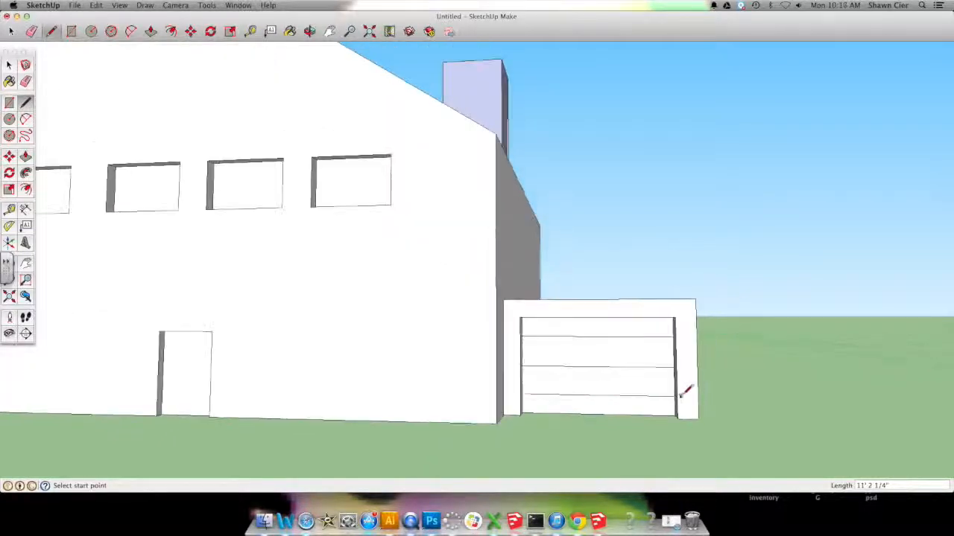
scroll(810, 392, down, 10)
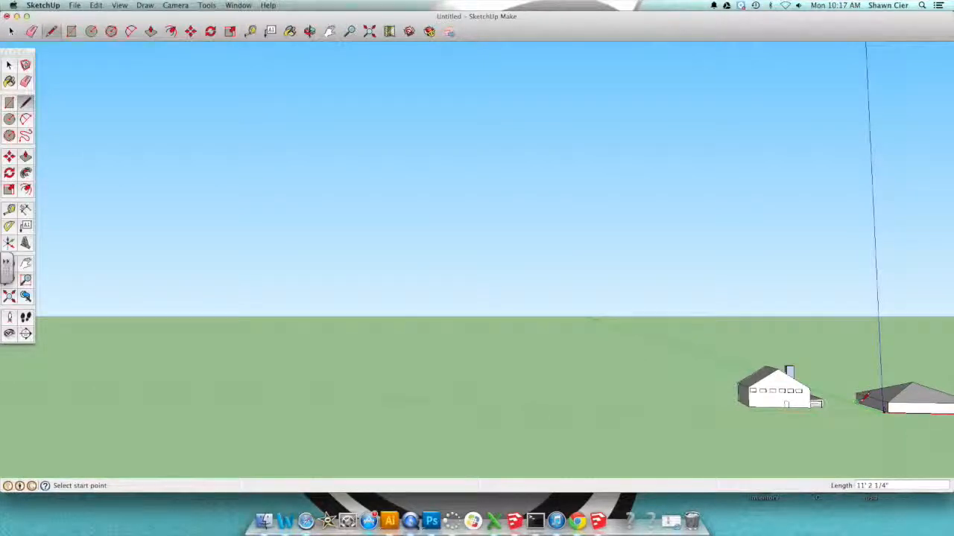
scroll(862, 399, up, 5)
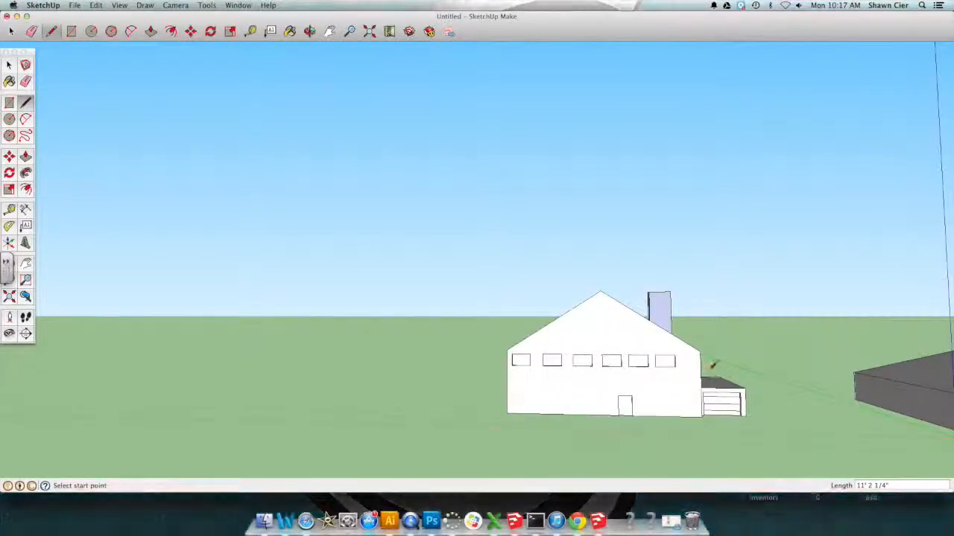
scroll(708, 366, up, 2)
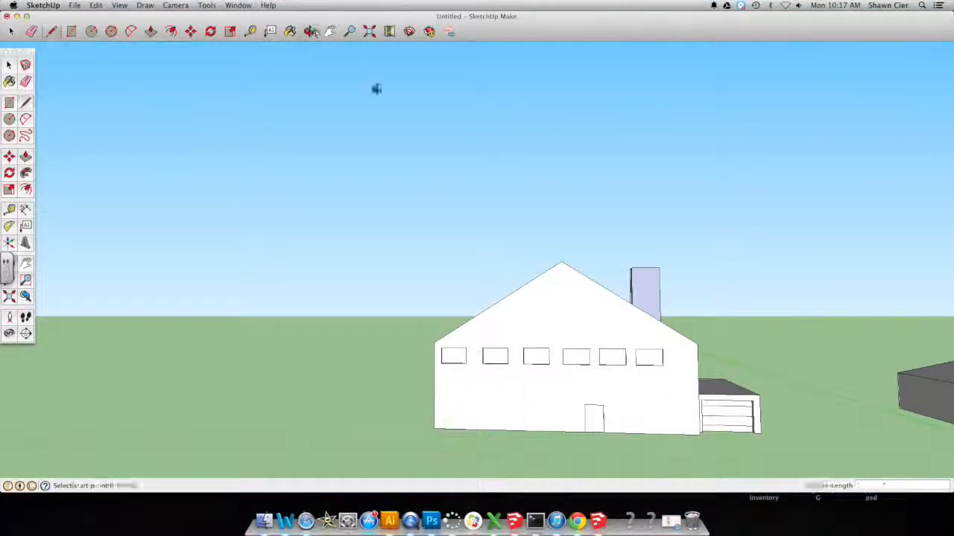
Draw an arc with a bulge of about 2' 7 1/16" across the top front edge of the garage.
middle_drag(377, 89, 272, 108)
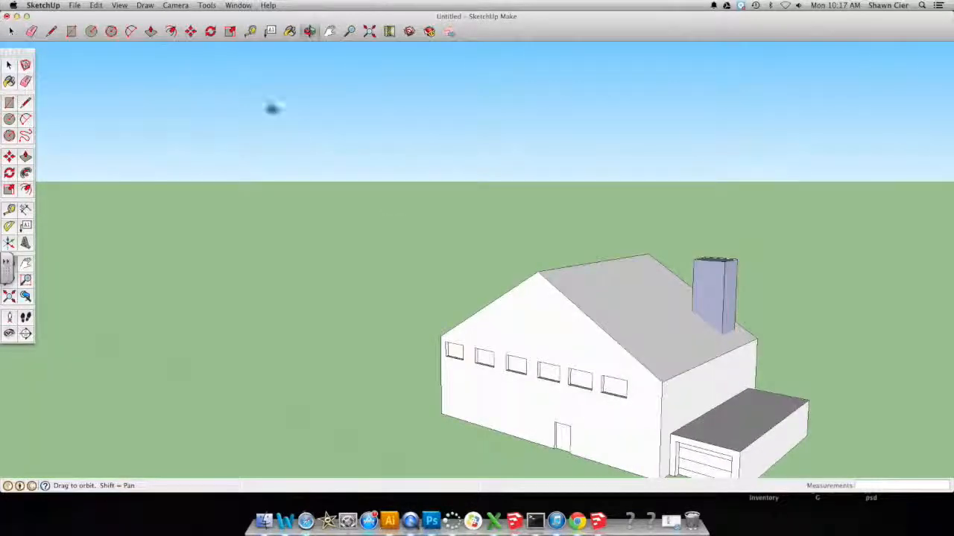
click(130, 31)
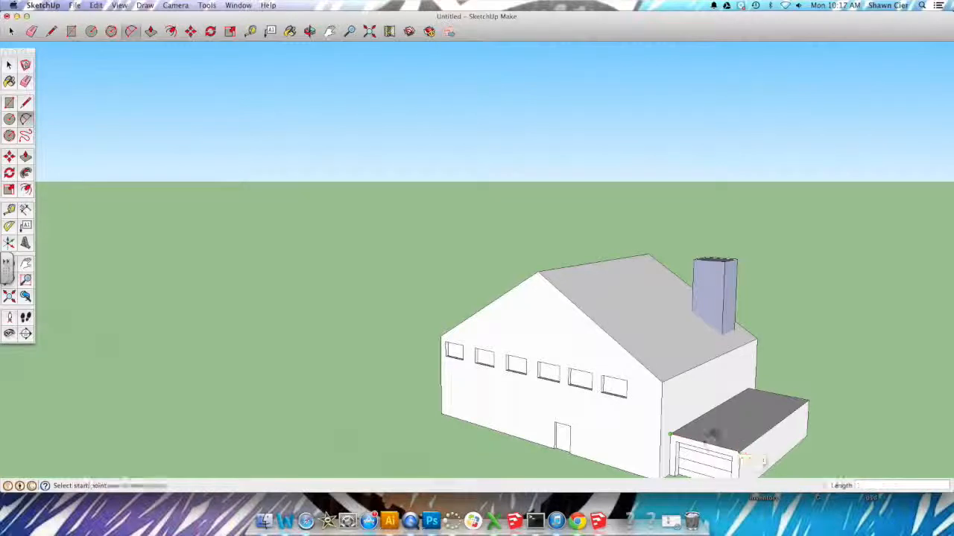
click(703, 430)
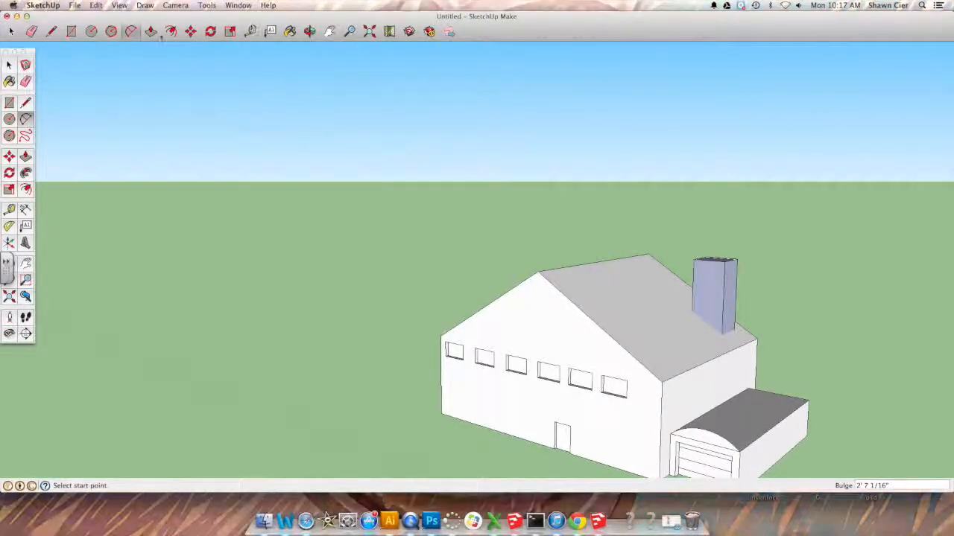
Extrude the arched face about 41' 15/16" to the garage's back end to form a rounded roof.
click(151, 32)
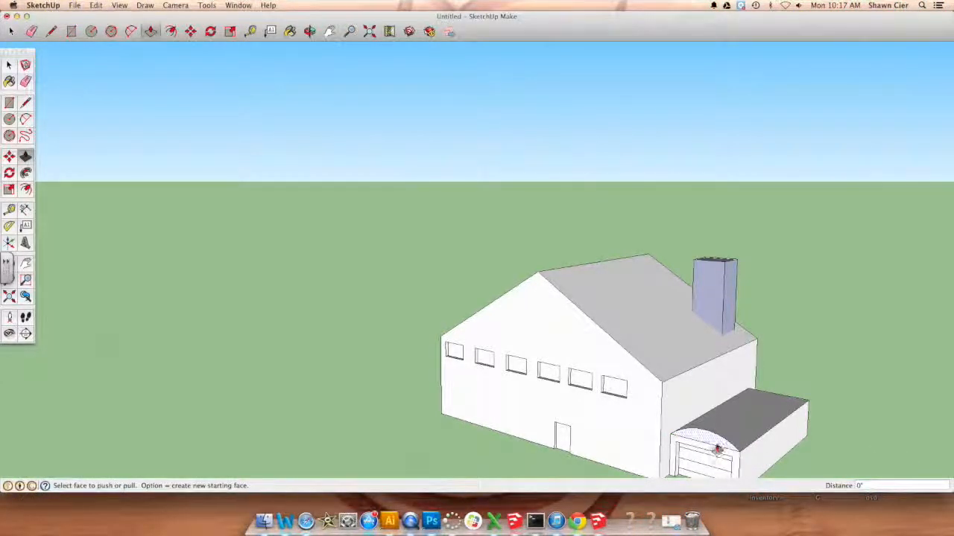
drag(717, 449, 805, 416)
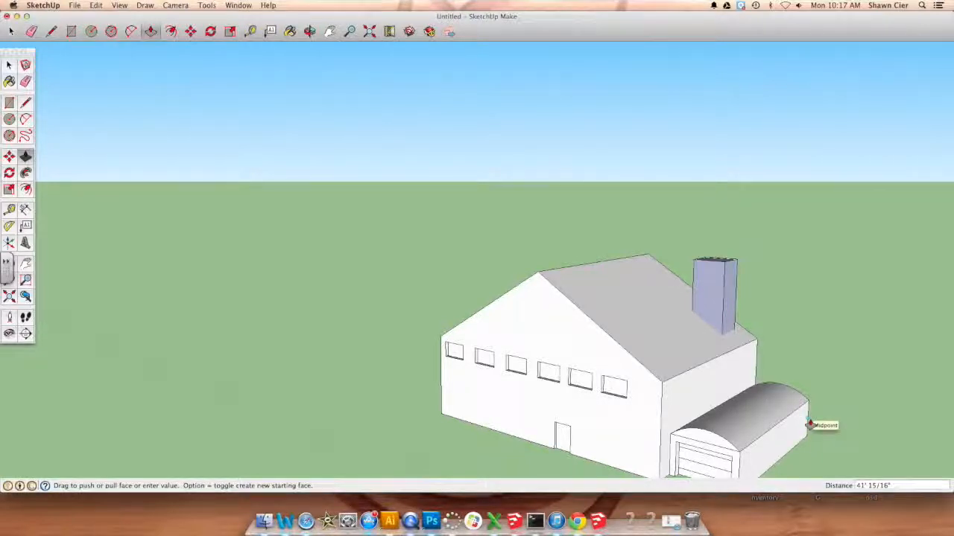
click(810, 425)
scroll(810, 425, down, 3)
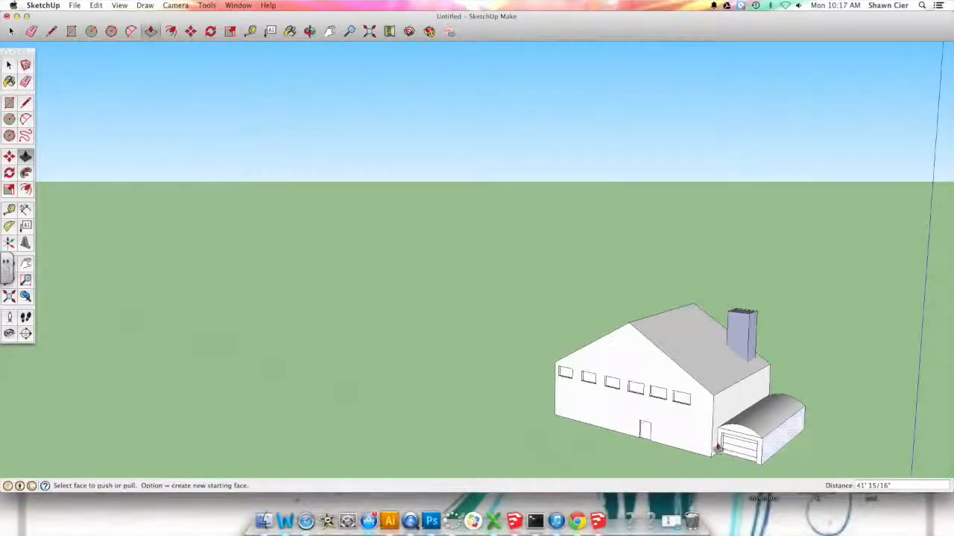
Draw a rectangle about 19' 3/8" by 20' on the front half of the side wall opposite the garage, from eave midpoint to ground corner.
click(309, 30)
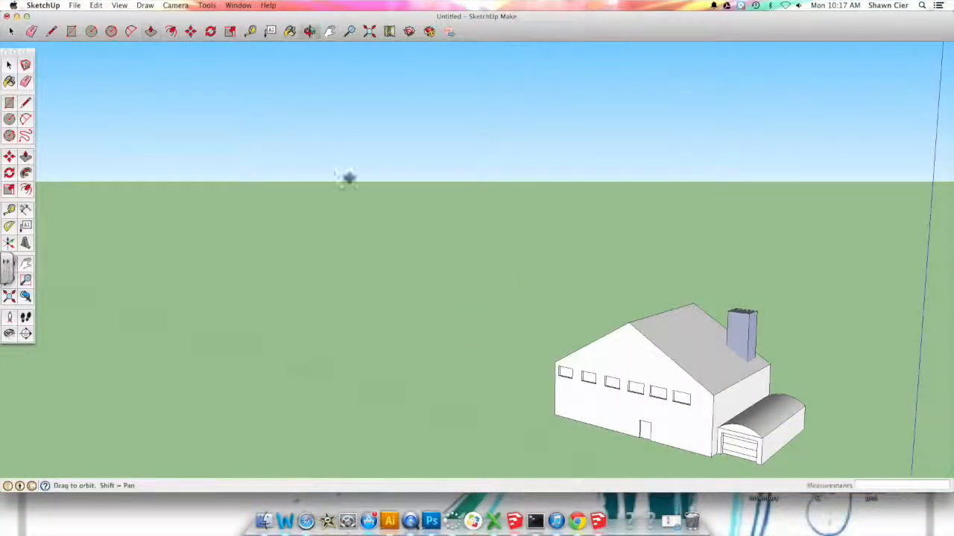
drag(347, 176, 263, 336)
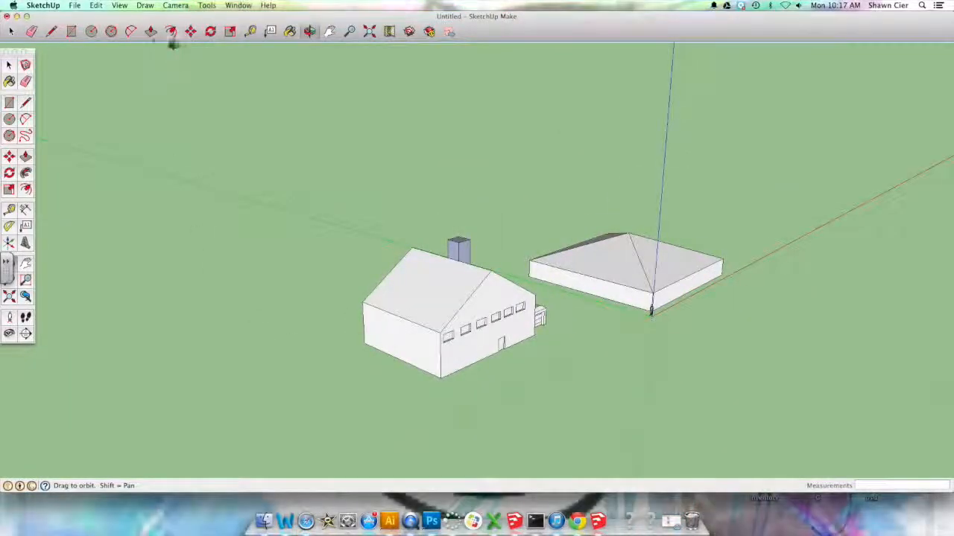
click(70, 31)
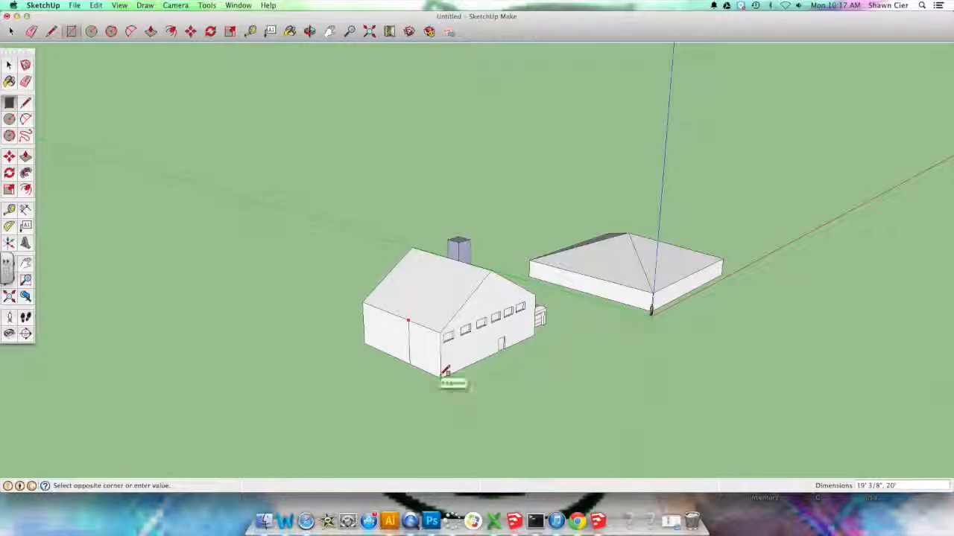
key(Escape)
Pull the side wall's rectangle outward about 24' 3 3/16" to form a second extension.
click(150, 30)
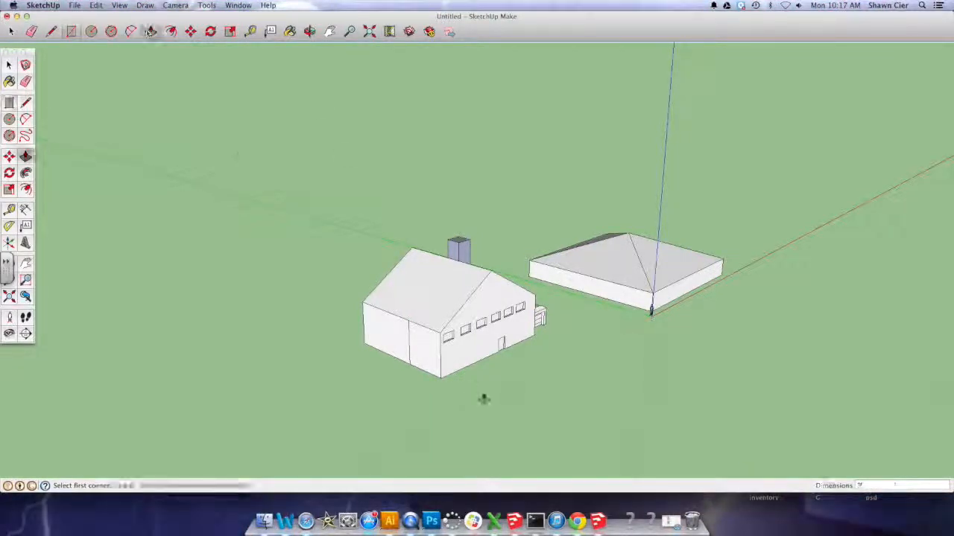
click(418, 363)
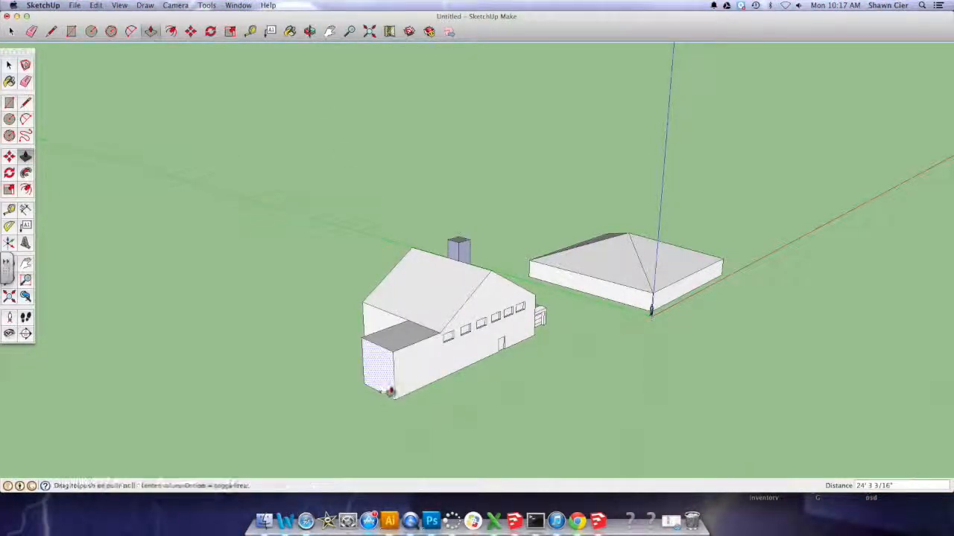
click(389, 391)
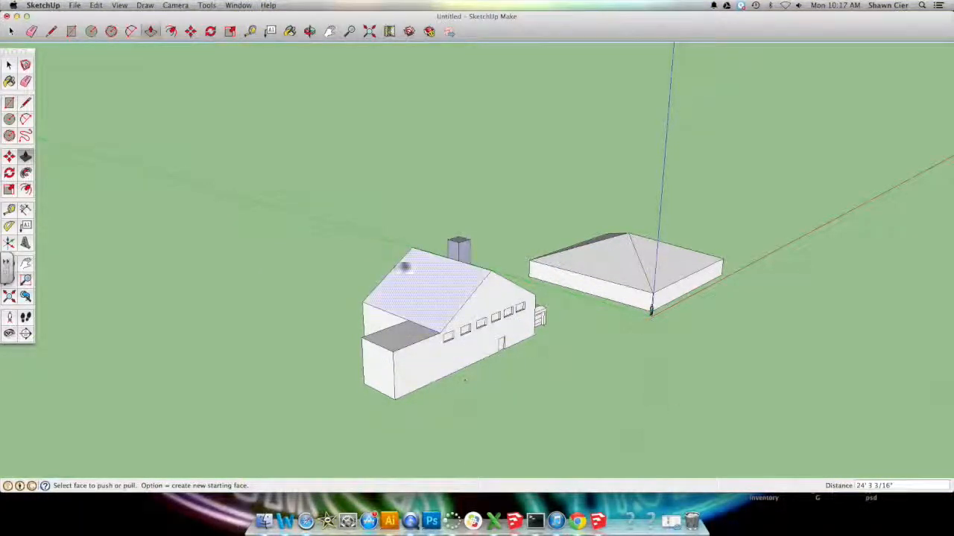
Measure the second extension's length along its base with the Tape Measure.
click(311, 32)
drag(402, 212, 790, 284)
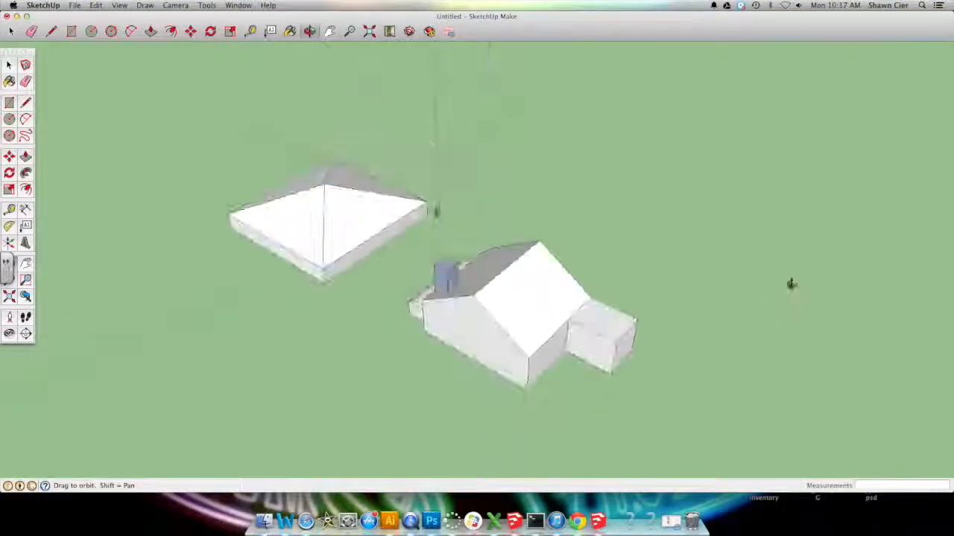
key(t)
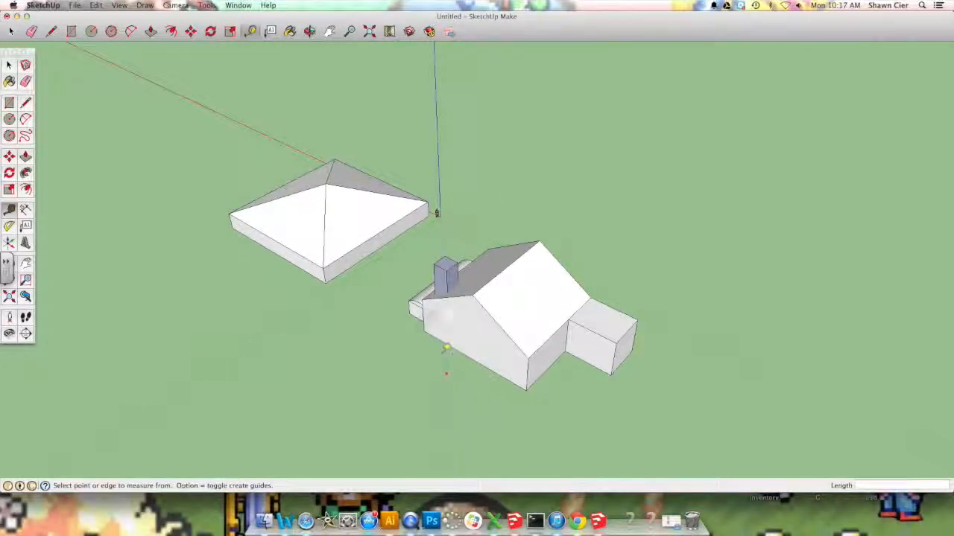
click(529, 383)
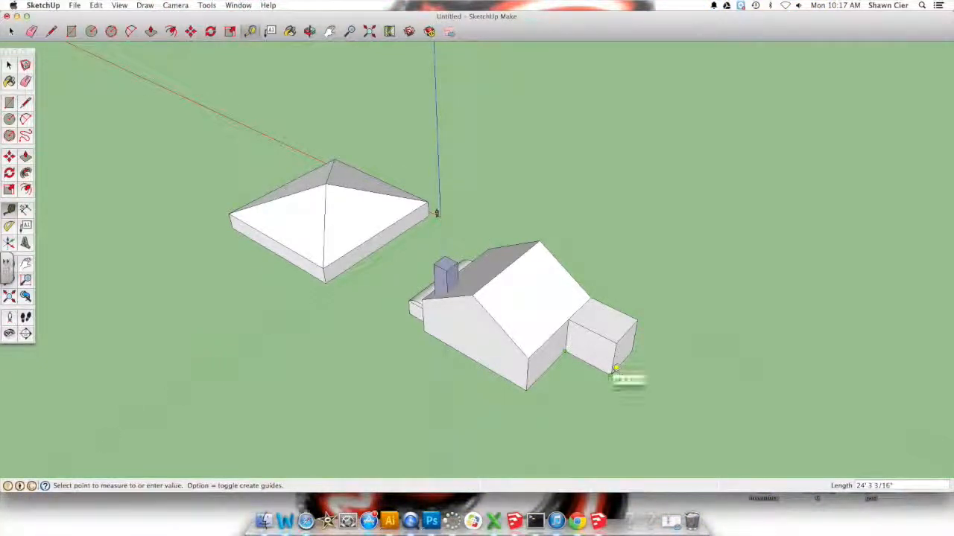
click(615, 368)
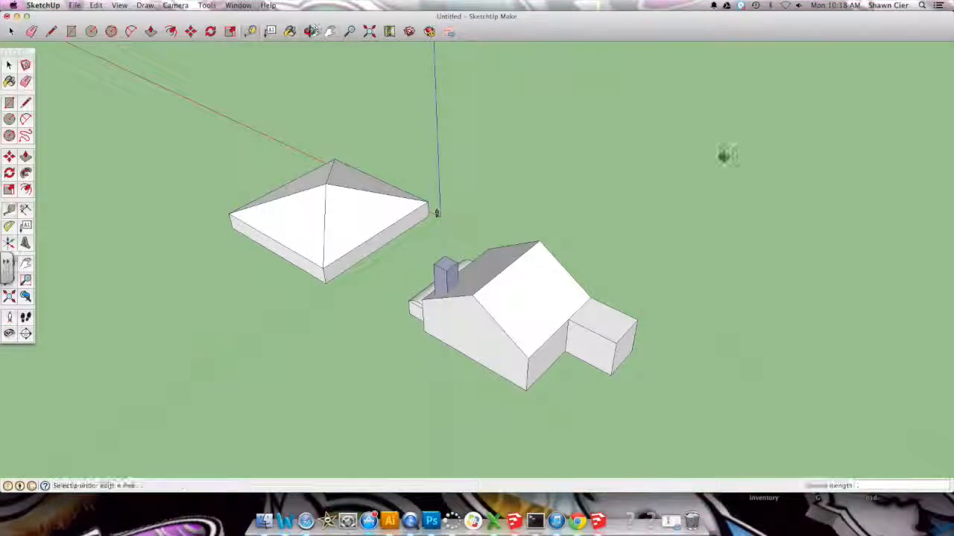
Draw a gable on the extension's outer end with a centre line about 3' 10 3/16" high and sloped lines to both top corners.
middle_drag(726, 155, 166, 147)
middle_drag(378, 303, 367, 306)
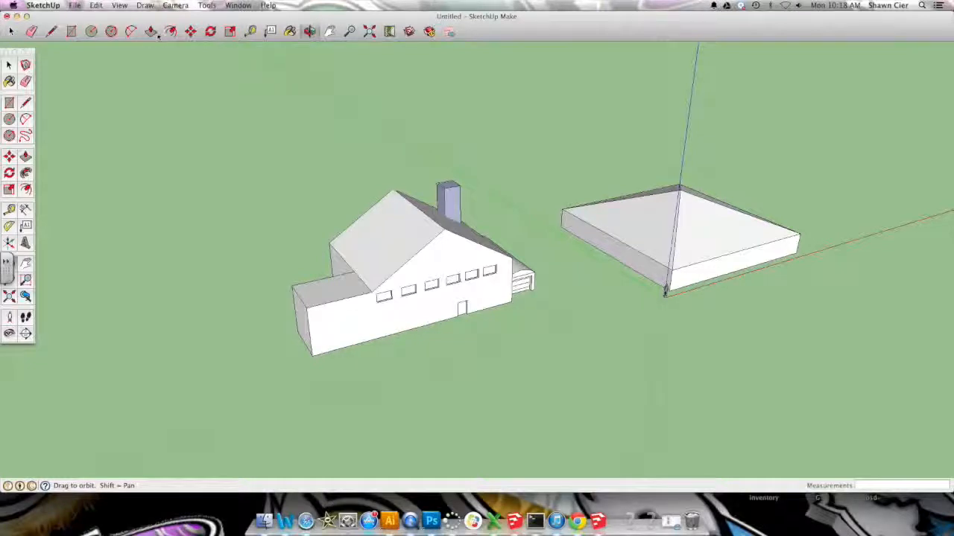
click(52, 31)
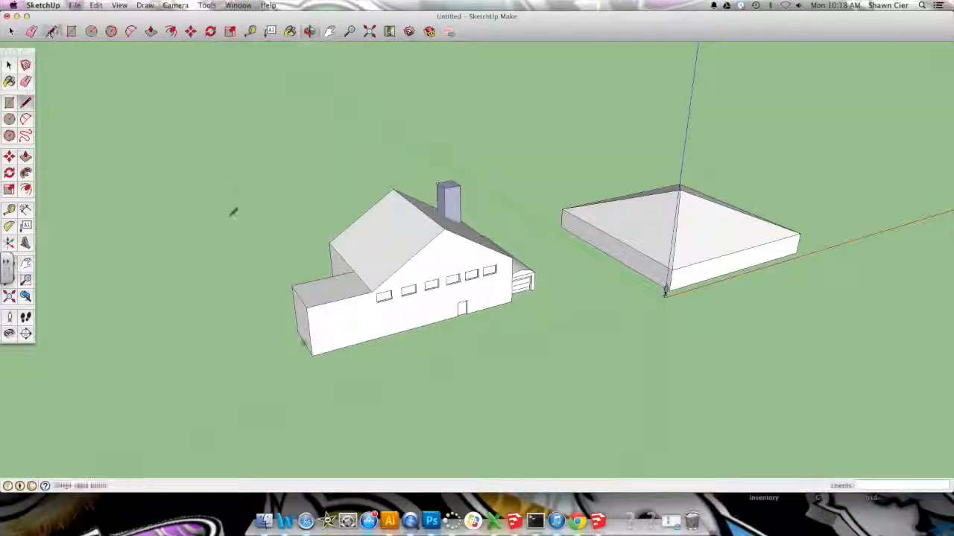
scroll(298, 270, up, 3)
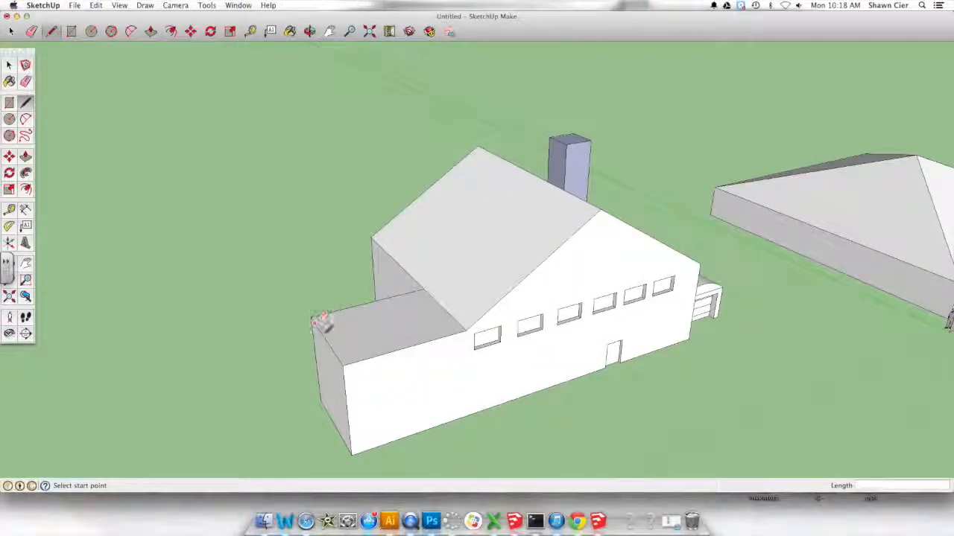
click(321, 327)
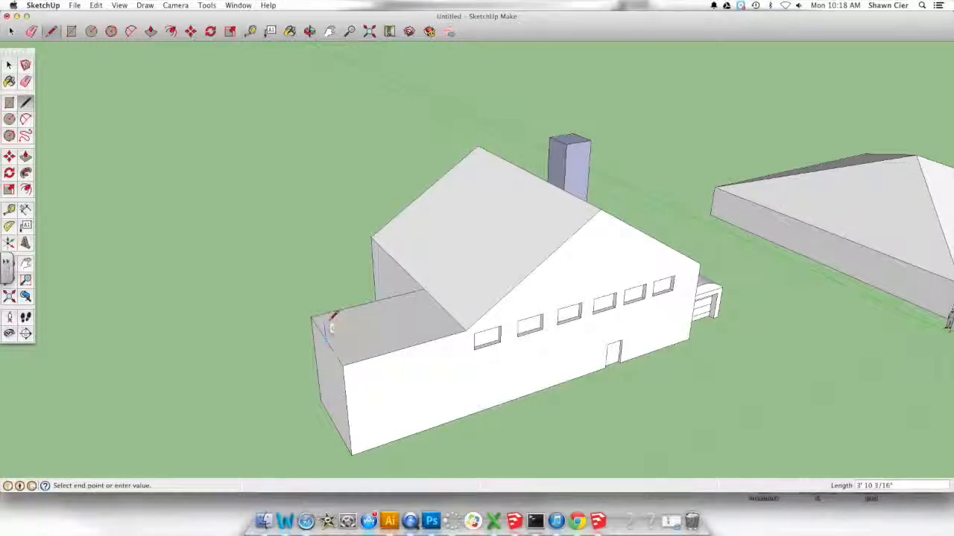
click(329, 320)
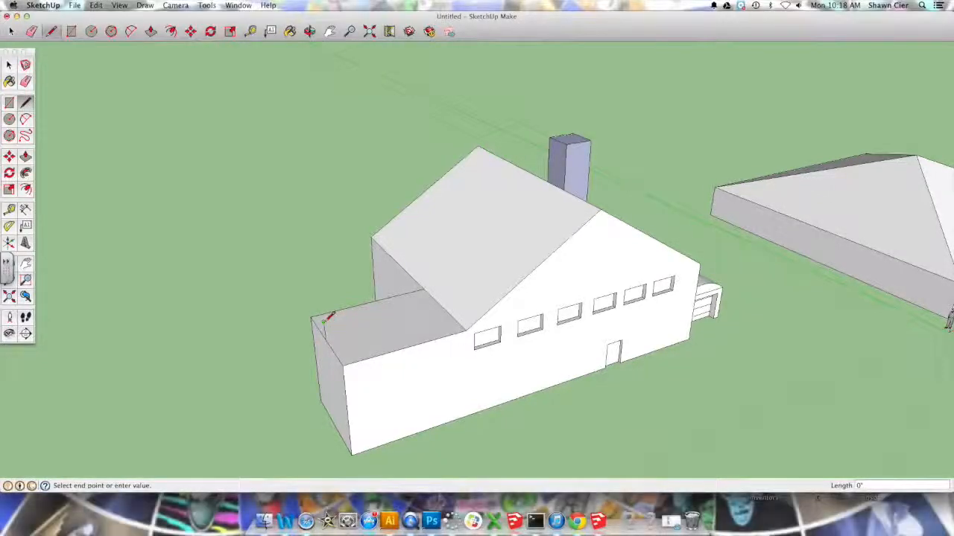
click(345, 364)
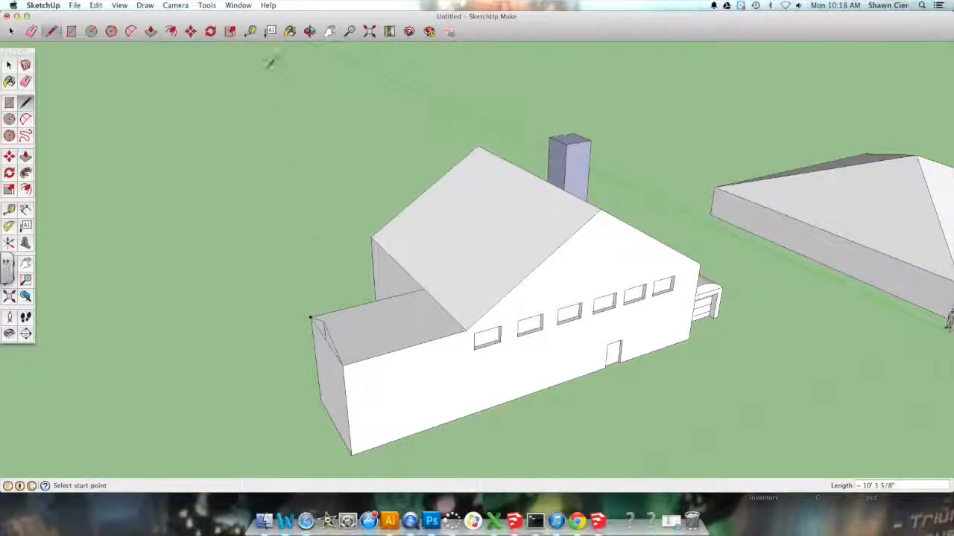
Erase the vertical centre line inside the extension's gable triangle.
drag(313, 66, 252, 89)
scroll(380, 344, up, 4)
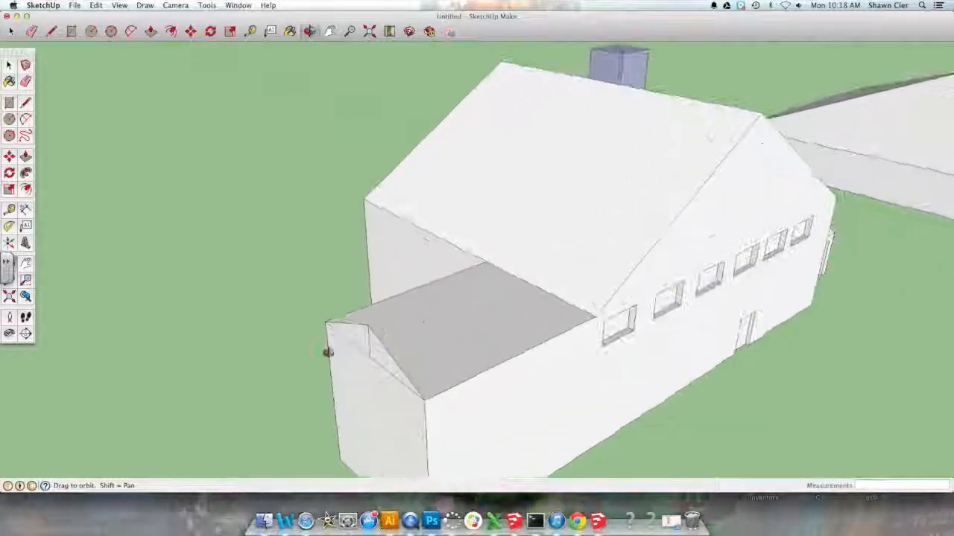
click(31, 31)
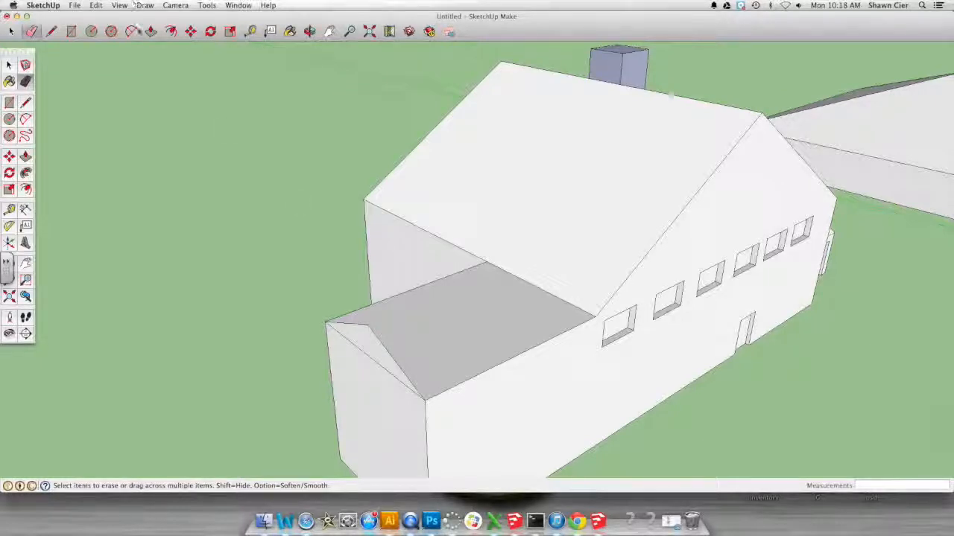
Try to extrude the extension's gable triangle about 70' 1/2" through the main house.
click(150, 30)
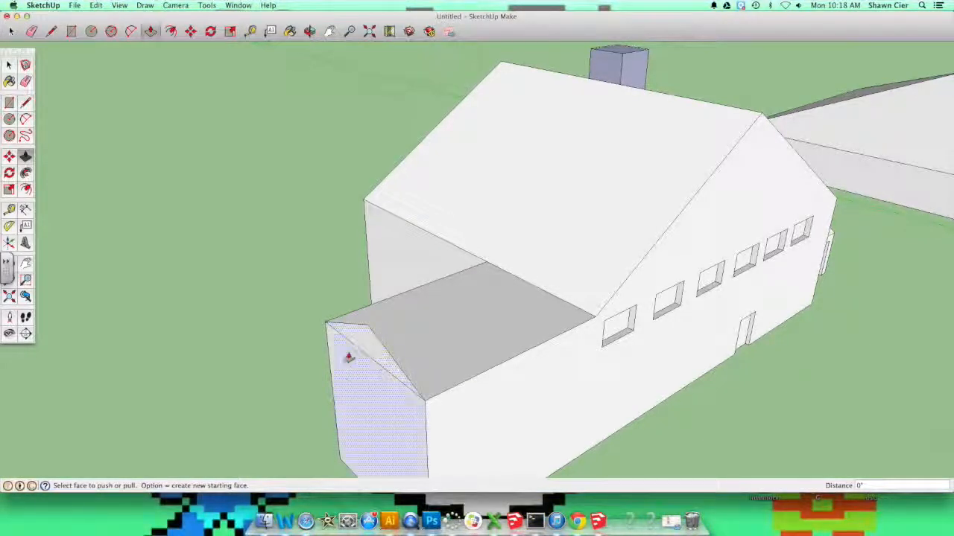
drag(362, 345, 609, 290)
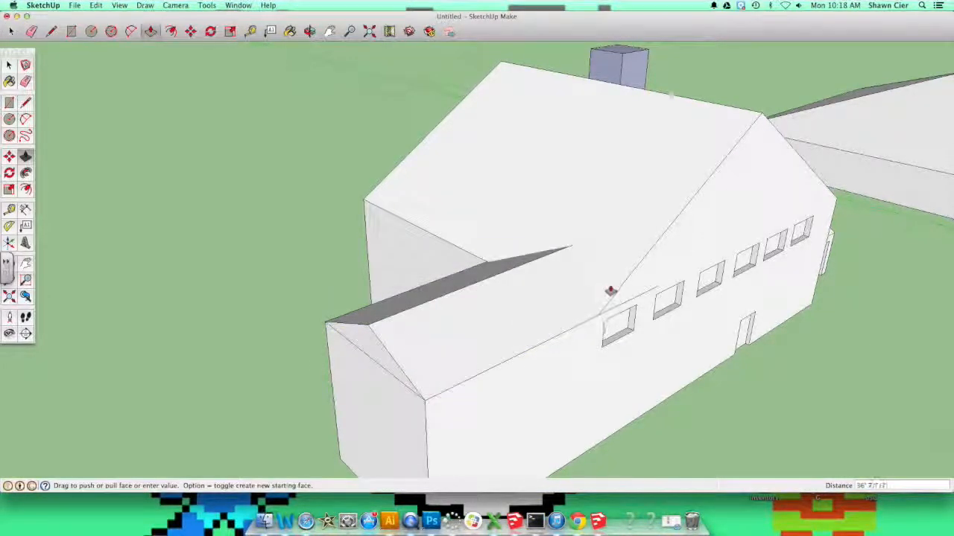
mouse_move(730, 237)
mouse_down()
mouse_move(746, 231)
mouse_move(723, 226)
mouse_up()
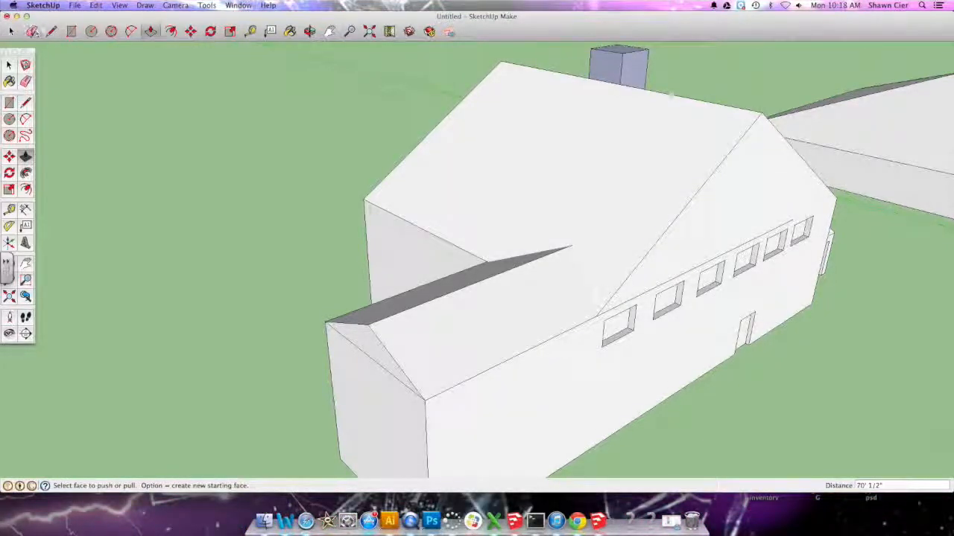
Erase the roof edge running above the front windows, then undo both the erasure and the gable extrusion.
key(e)
click(709, 262)
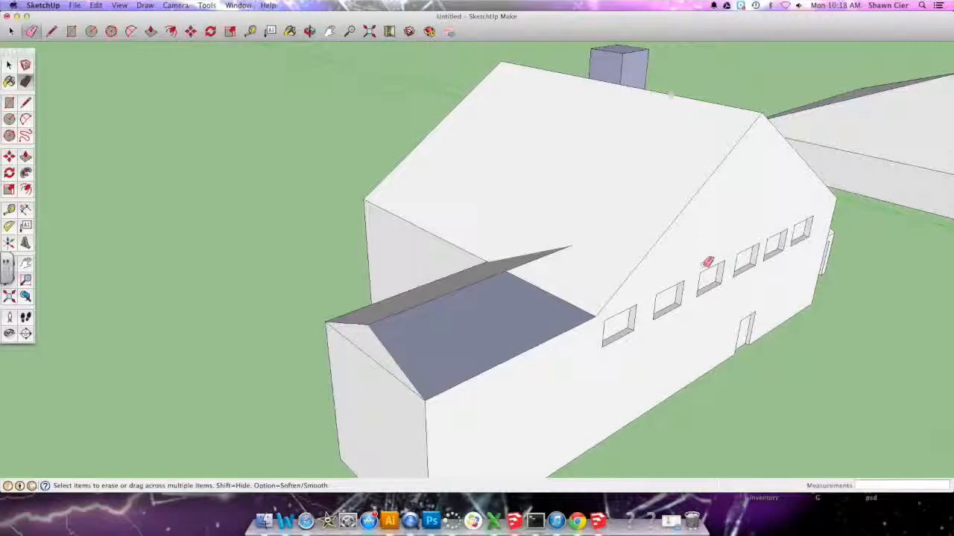
key(super+z)
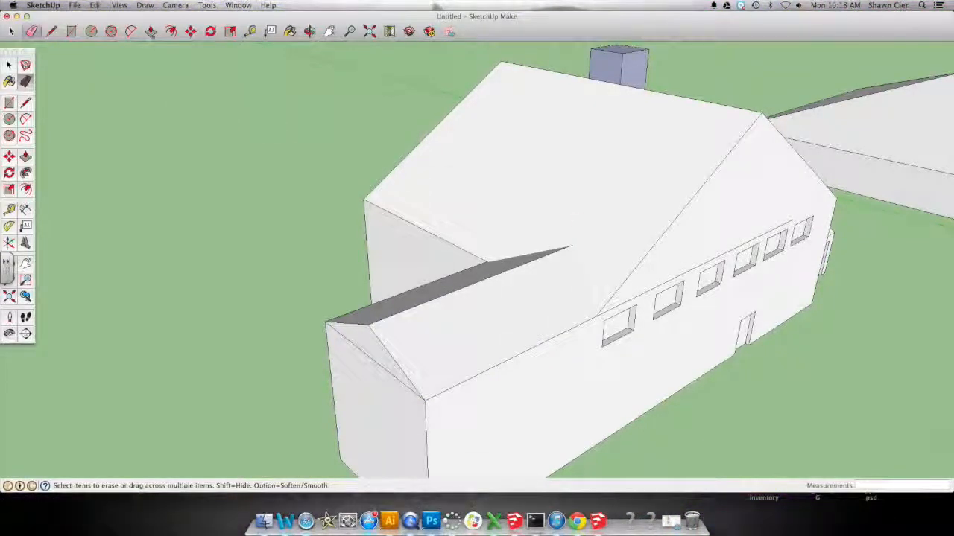
key(super+z)
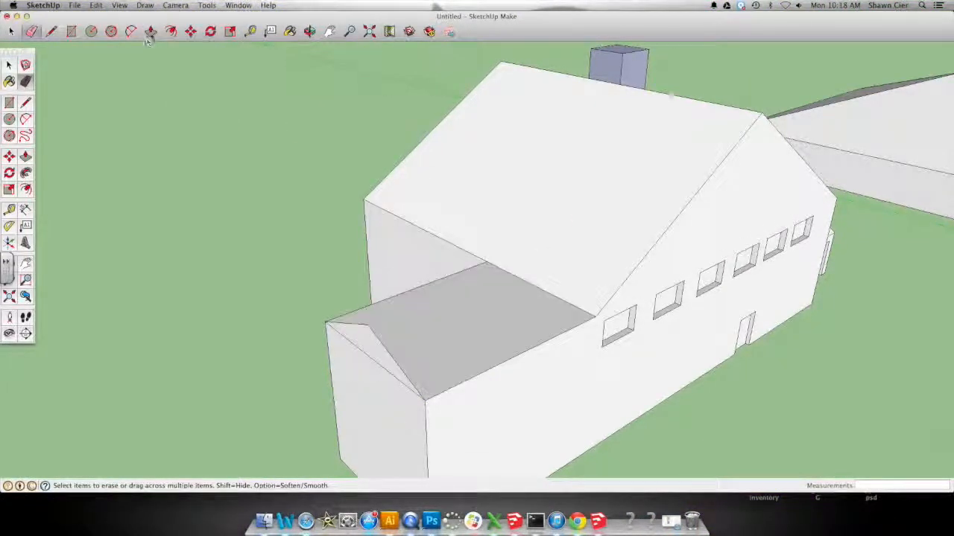
Extrude the extension's gable triangle back into the main roof, ending just past the ridge's intersection with the roof slope.
click(149, 31)
drag(366, 353, 569, 308)
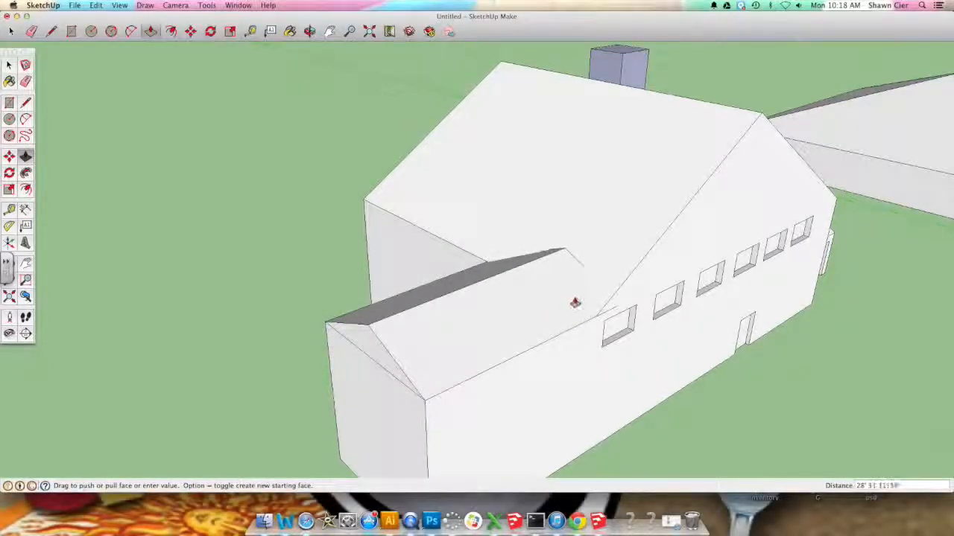
drag(582, 295, 575, 315)
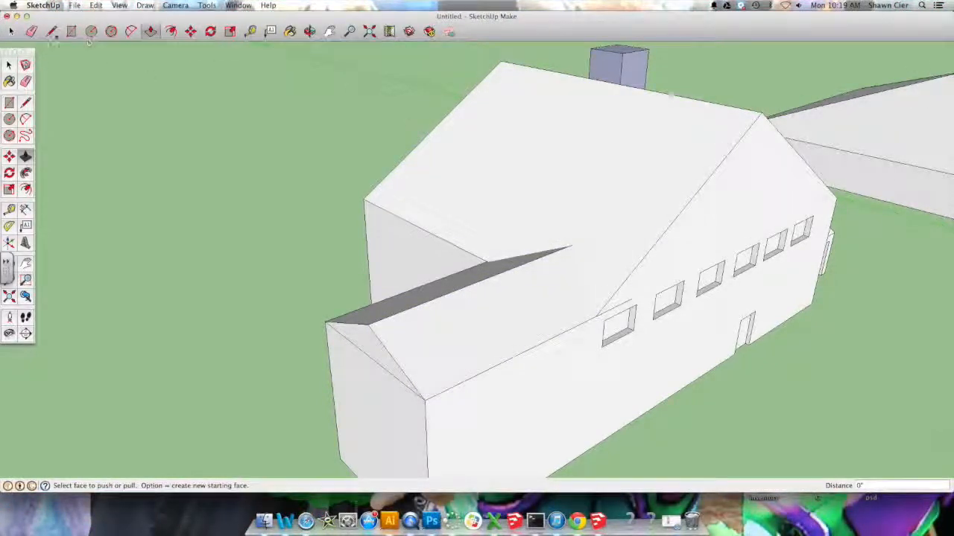
Draw a line about 53' 6 3/4" across the front wall from the end of the extension's roof edge to the far eave corner.
click(52, 31)
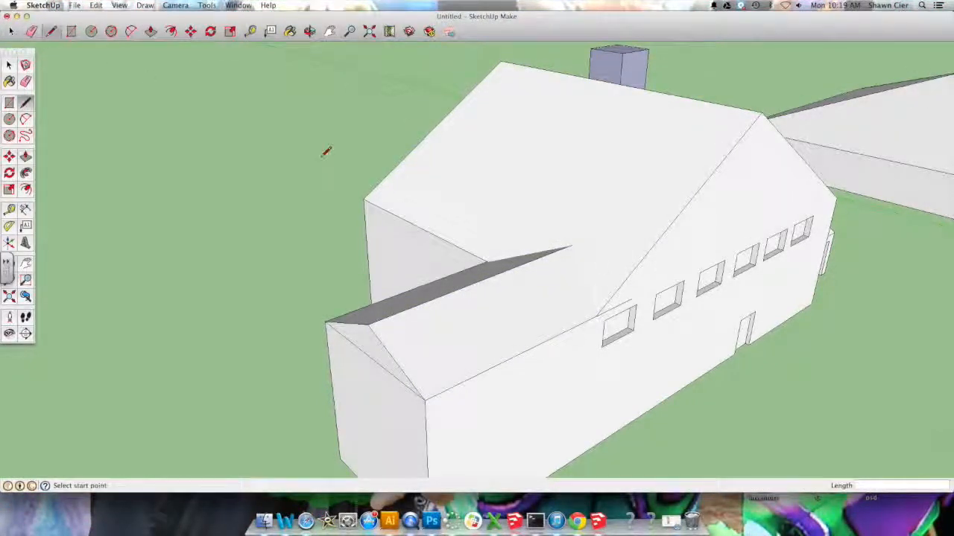
click(630, 299)
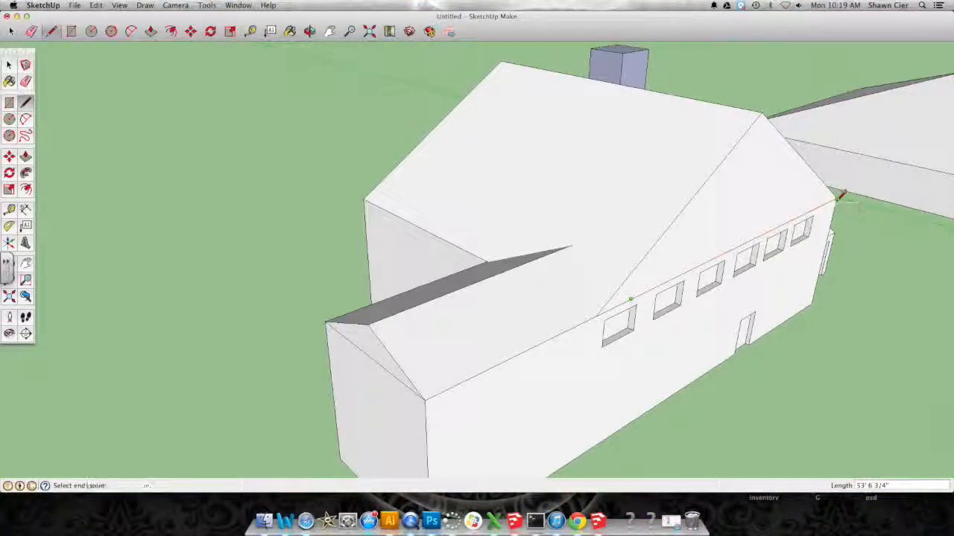
click(309, 33)
drag(305, 216, 649, 315)
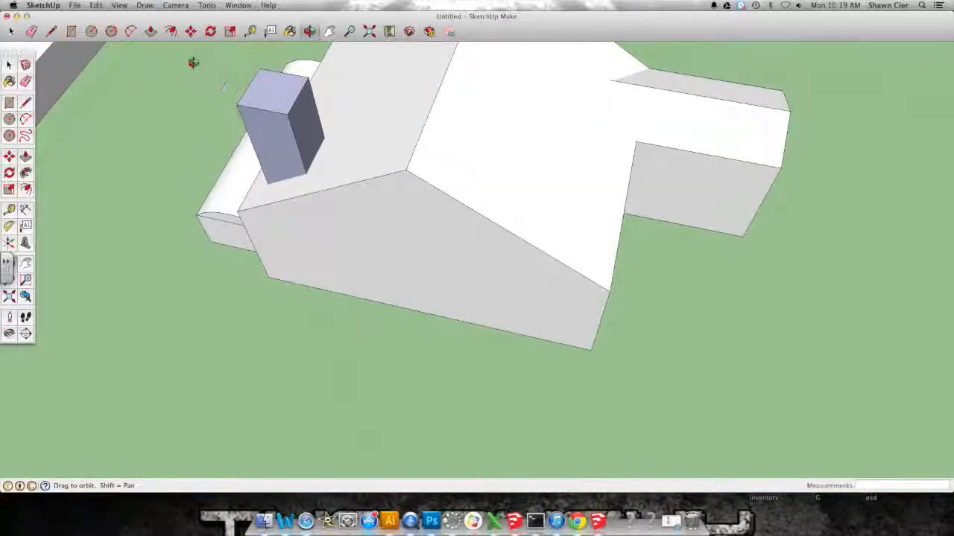
Draw a rectangle about 29' 2 5/8" by 13' 7/16" on the main roof slope and raise it about 6 13/16".
click(71, 31)
click(470, 155)
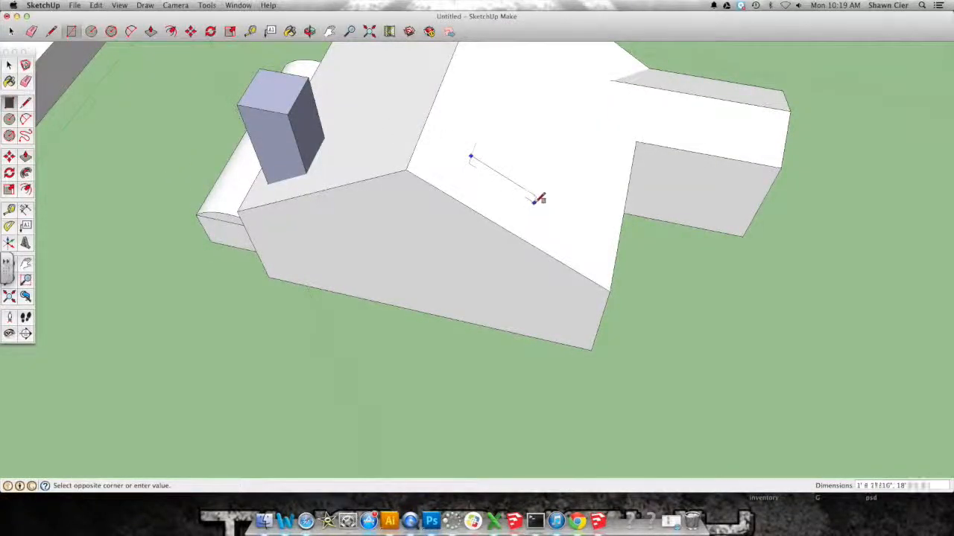
click(576, 68)
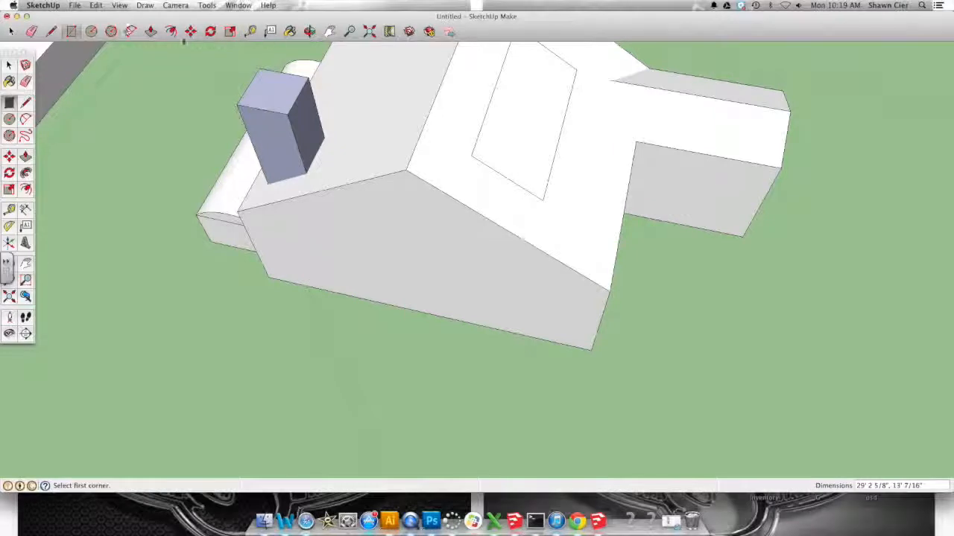
key(p)
drag(505, 172, 492, 187)
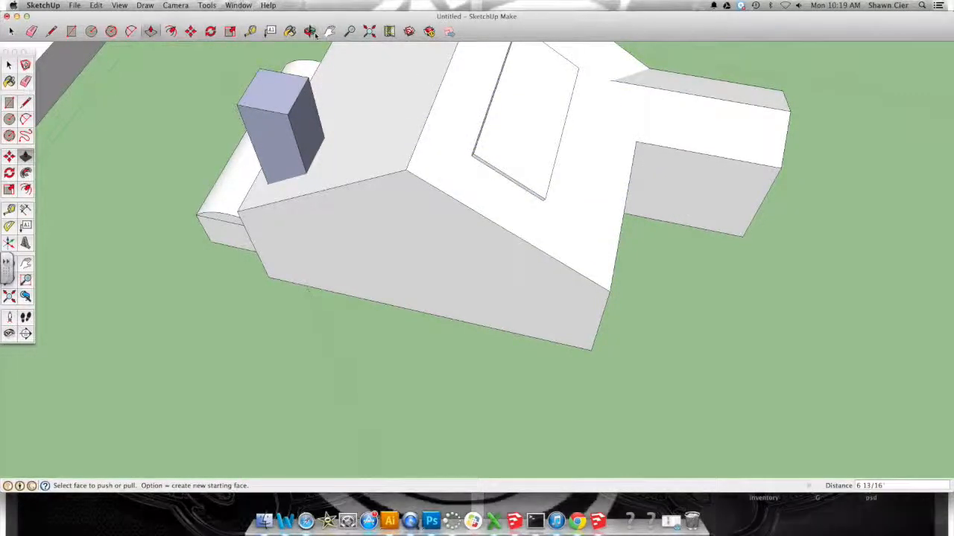
Divide the raised roof panel into four equal sections with lines across its width.
key(o)
drag(698, 229, 137, 272)
key(l)
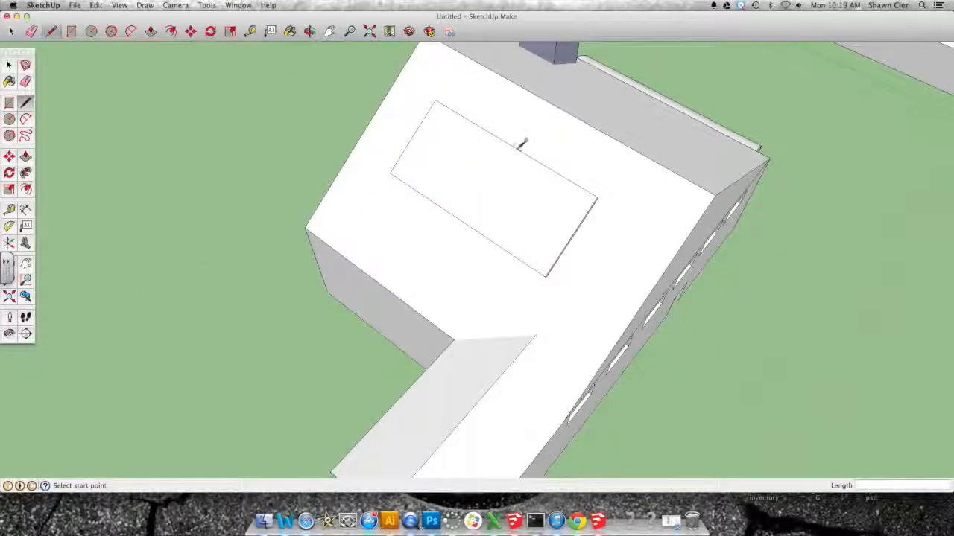
click(464, 222)
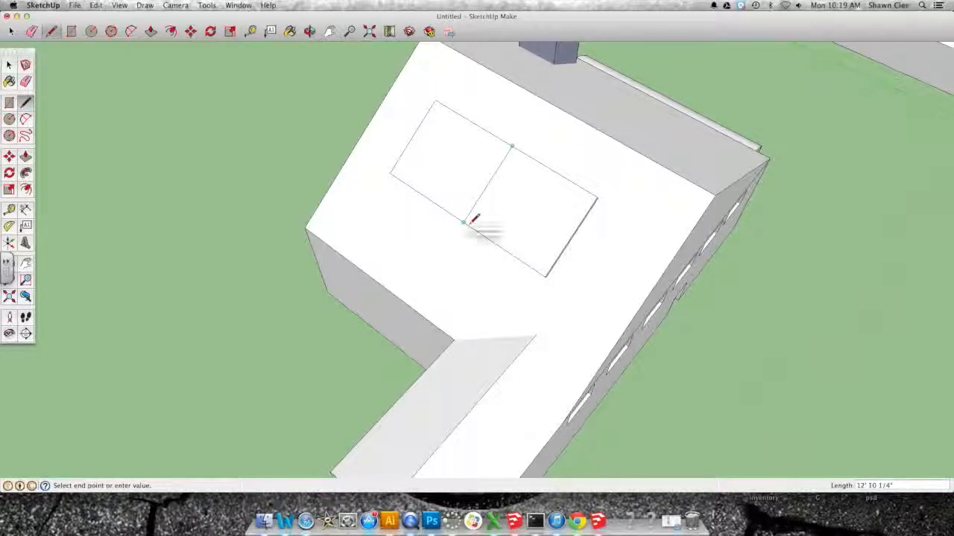
click(554, 171)
click(526, 216)
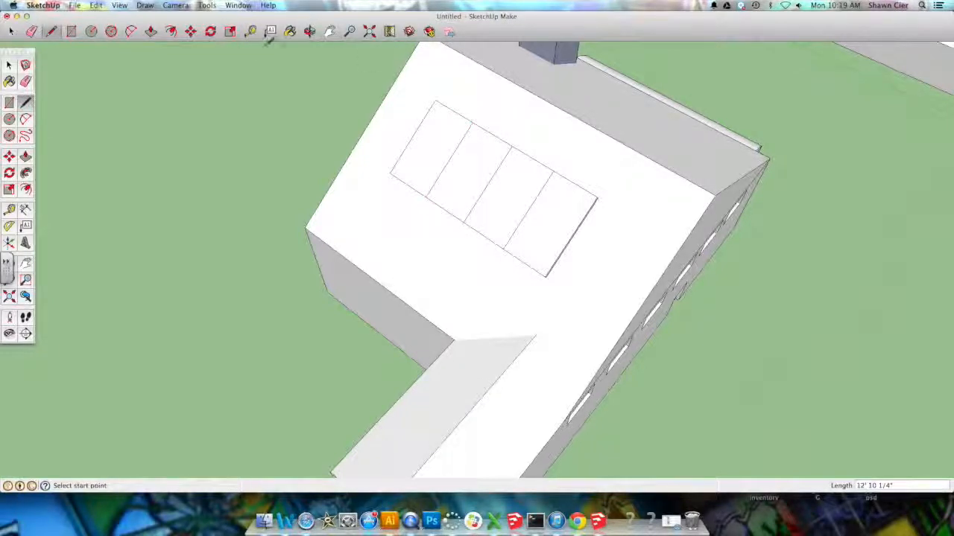
Draw a 60' line across the house's gable end wall from one eave corner to the other.
click(310, 31)
drag(432, 97, 660, 77)
drag(541, 94, 280, 54)
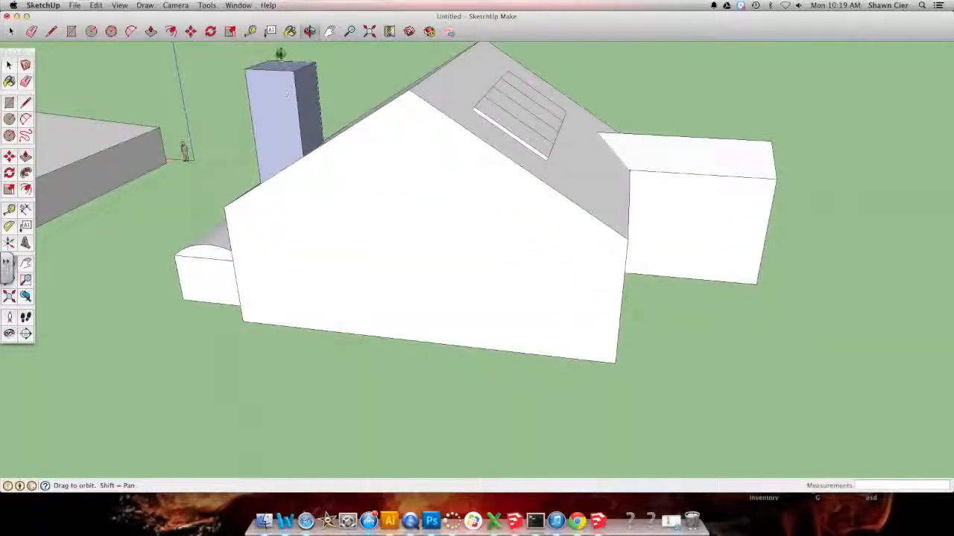
click(51, 31)
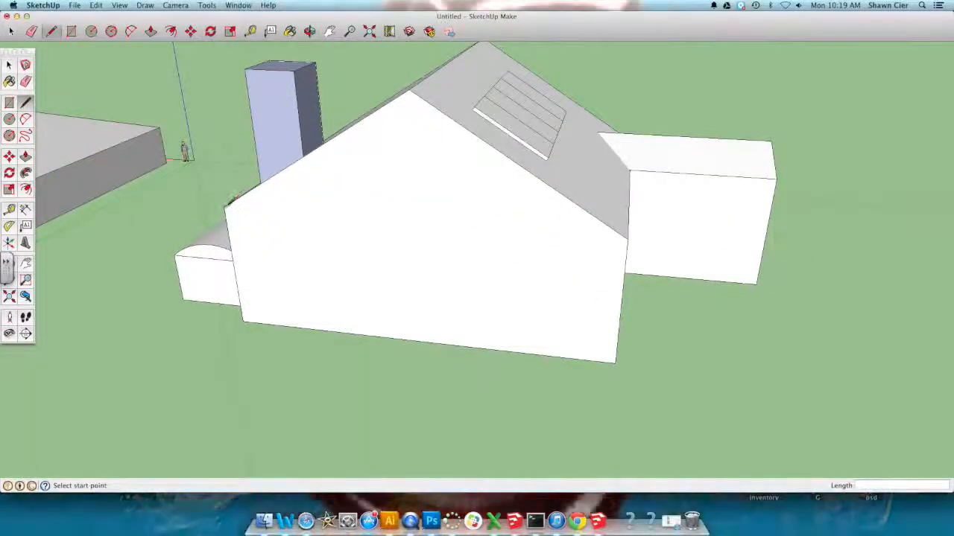
click(632, 210)
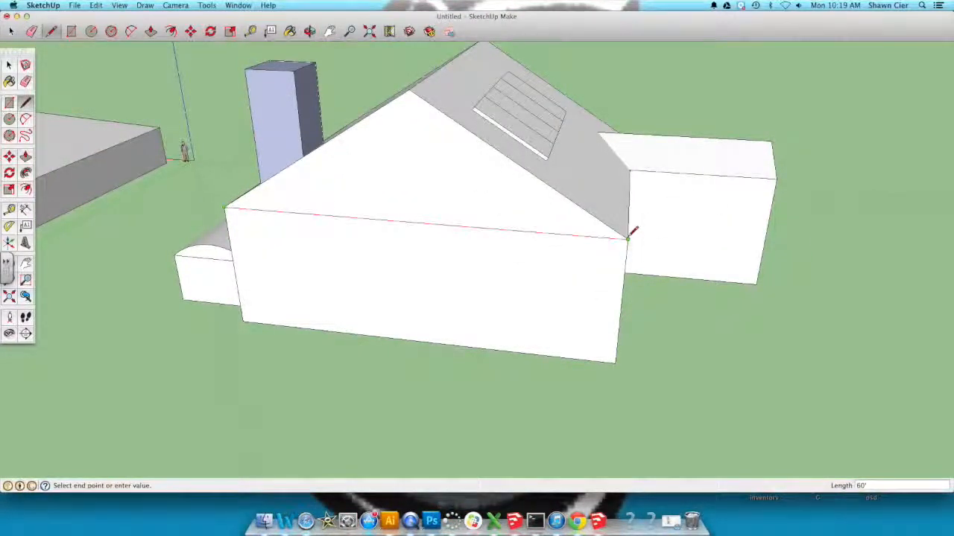
Draw a thin rectangle about 23' 13/16" by 1' 3 3/4" on the gable end wall and extrude it outward as a slab.
click(71, 32)
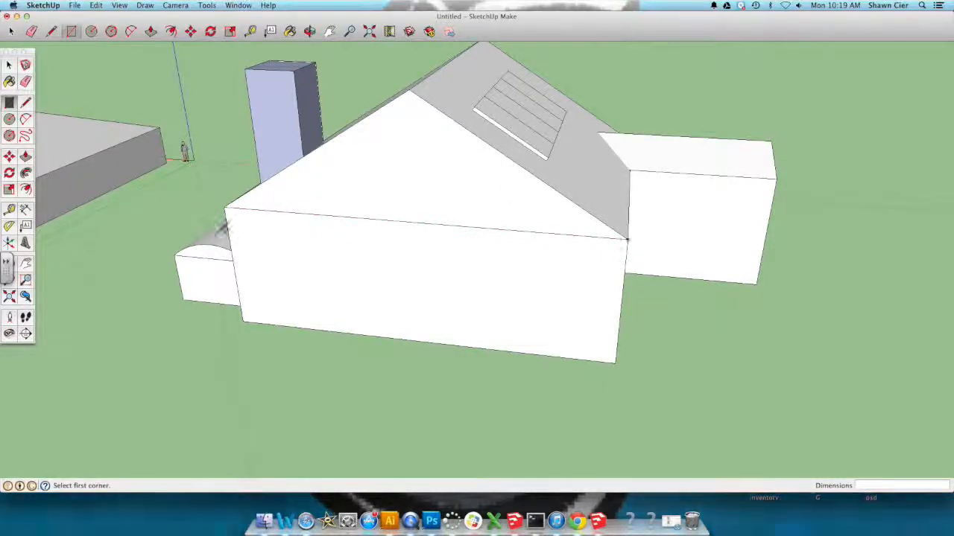
click(249, 263)
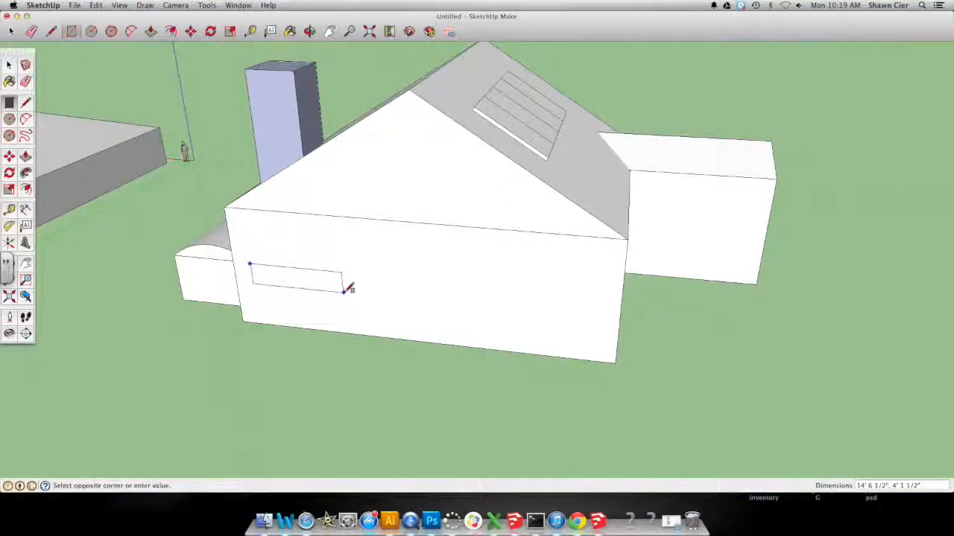
click(394, 283)
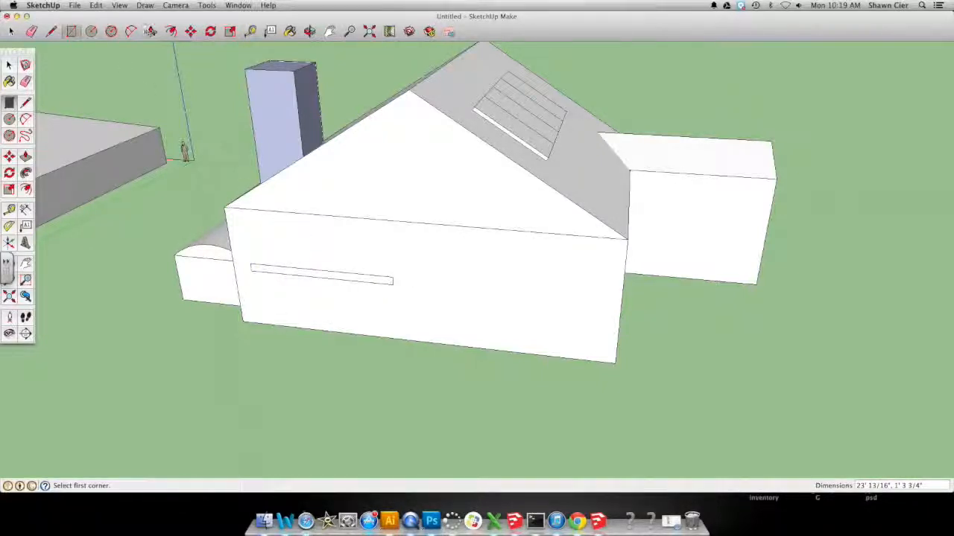
key(p)
click(365, 282)
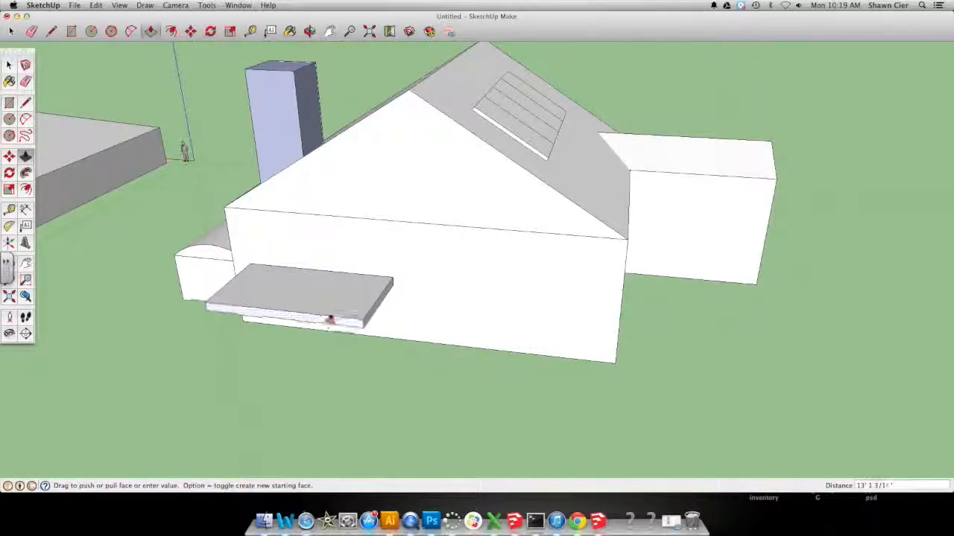
click(333, 315)
Draw a line parallel to the outer edge across the slab's underside, marking off a narrow strip.
click(309, 30)
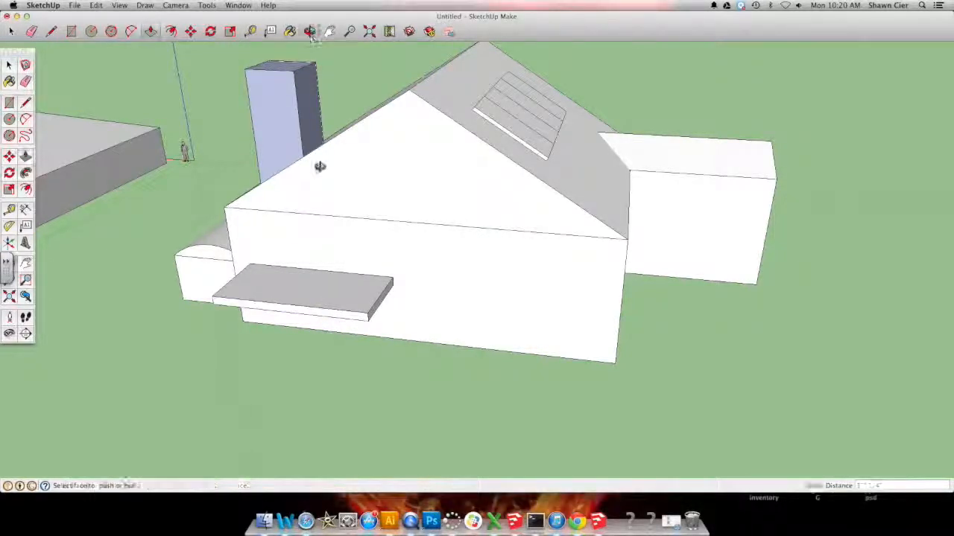
drag(320, 164, 404, 65)
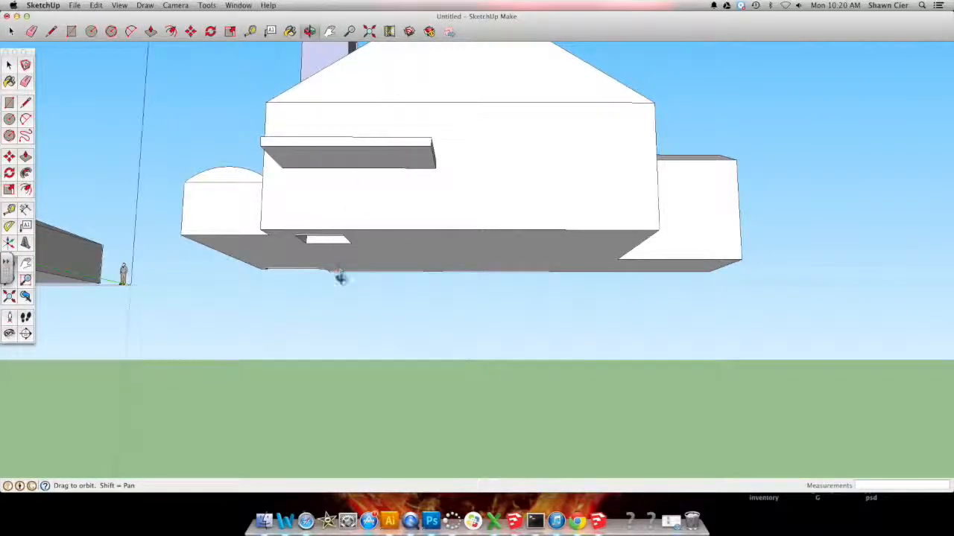
drag(347, 145, 324, 113)
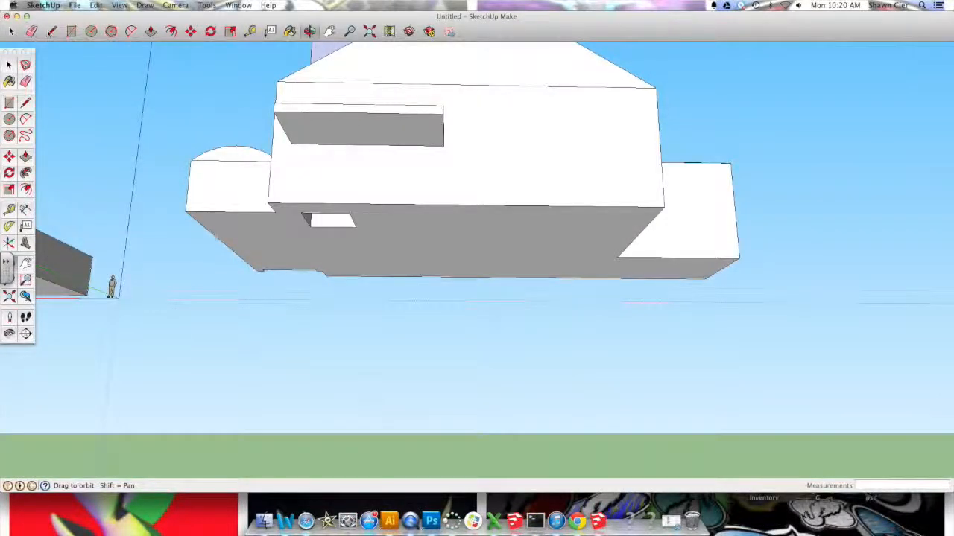
key(l)
click(278, 119)
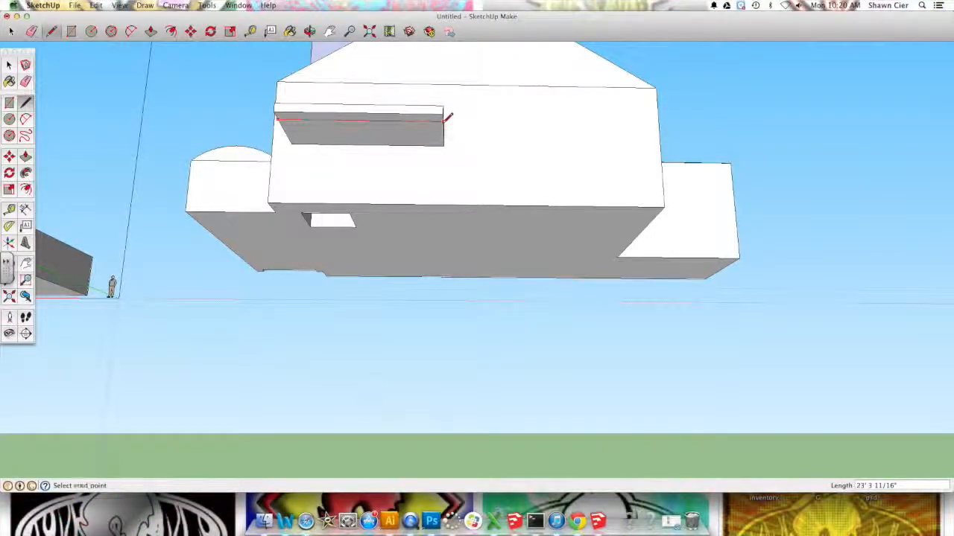
Extrude the narrow strip on the slab's underside downward about 9' 6 5/16".
click(310, 31)
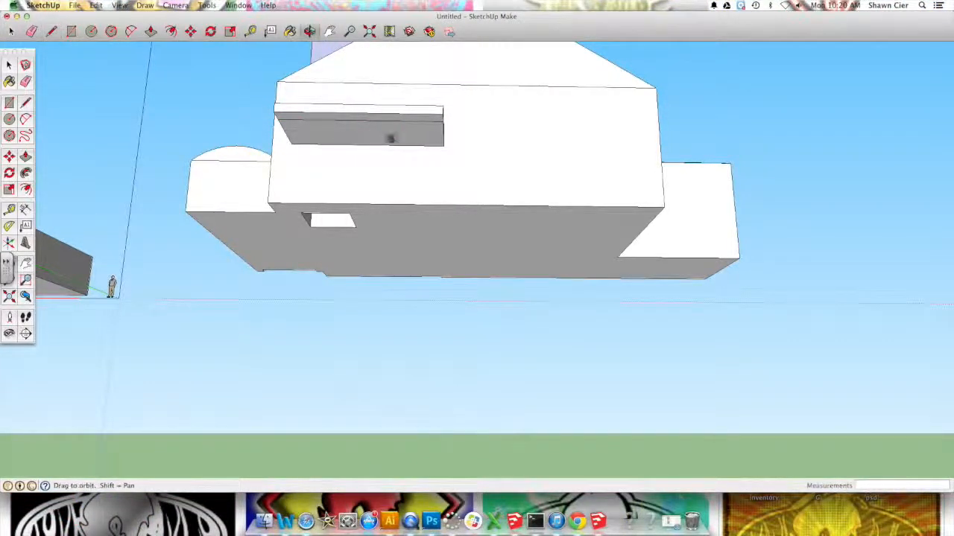
drag(392, 134, 495, 171)
key(p)
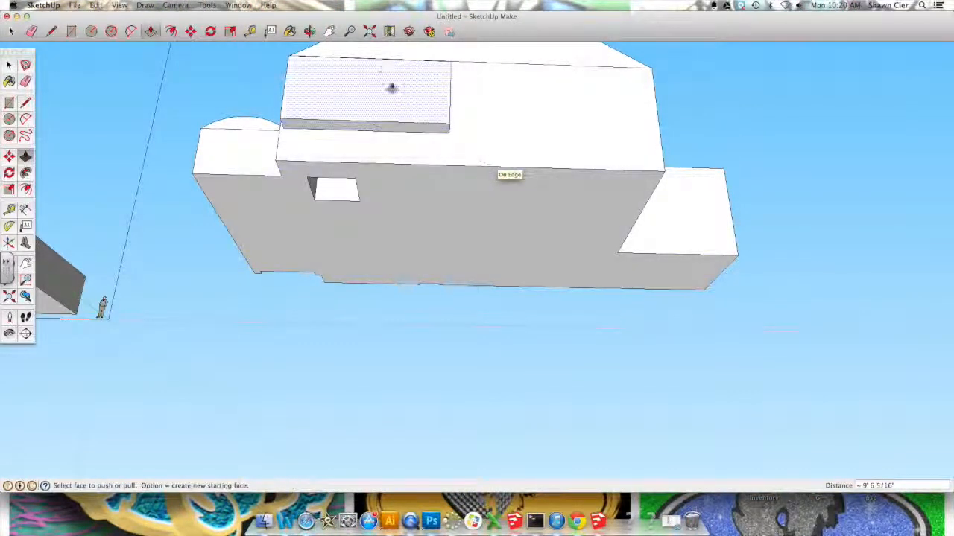
Draw a rectangle about 20' 9 3/4" by 9' 6 7/16" on the porch's front panel and push it in about 2' 4 3/8".
click(310, 31)
drag(309, 107, 211, 270)
scroll(324, 299, up, 5)
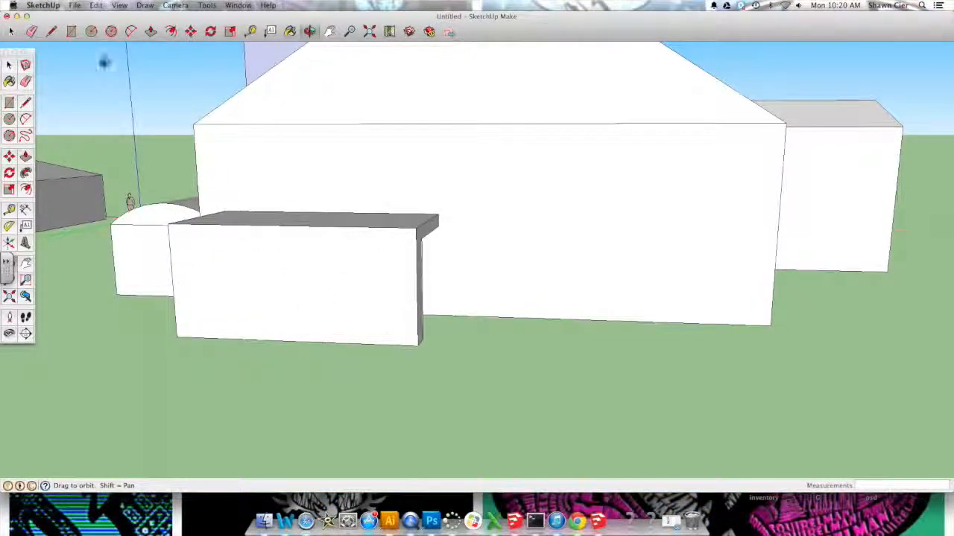
click(70, 31)
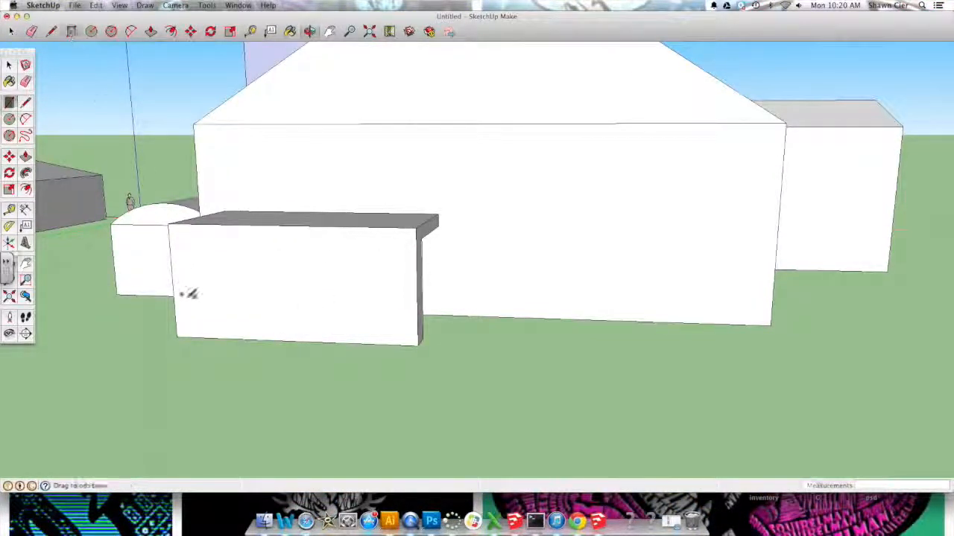
click(190, 336)
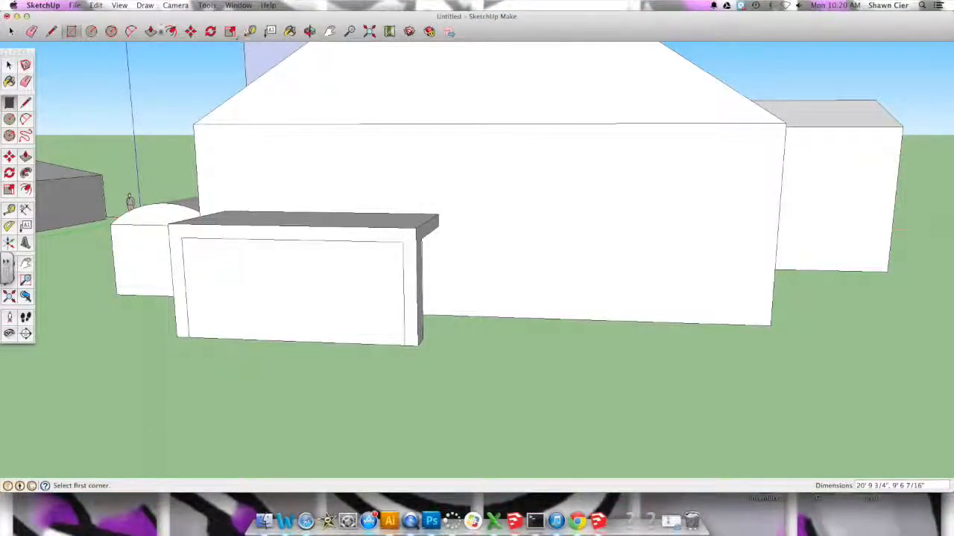
click(150, 30)
click(298, 296)
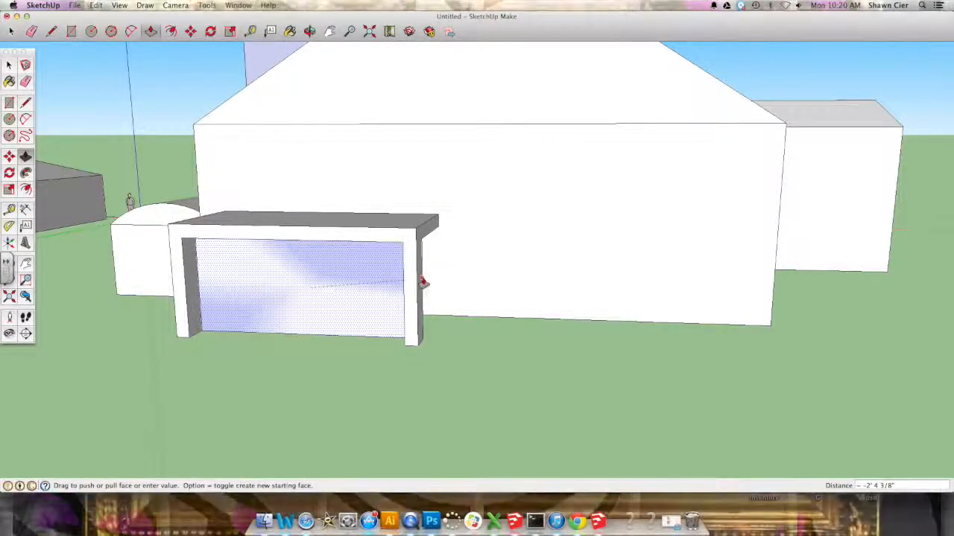
click(423, 297)
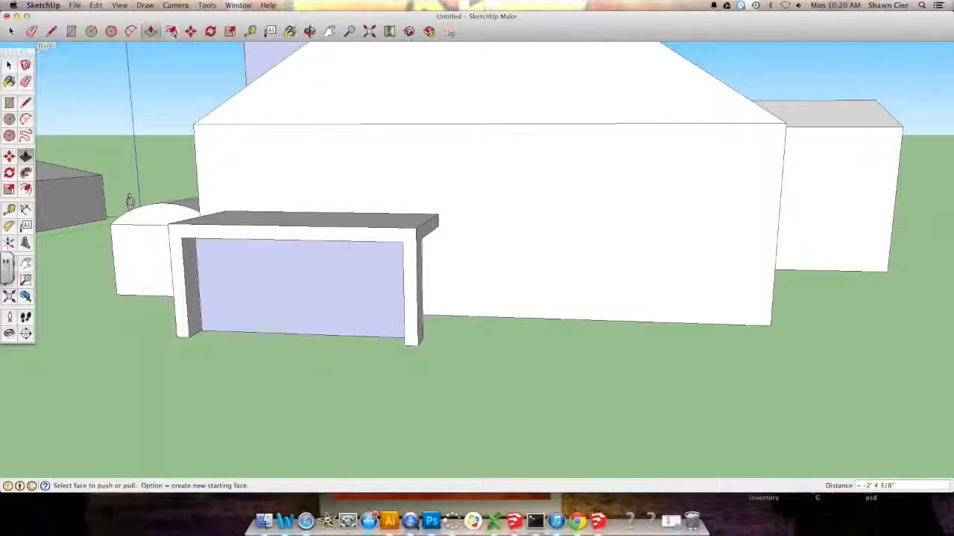
Delete the face filling the porch opening and the leftover edge between the two posts.
click(309, 30)
drag(447, 234, 320, 117)
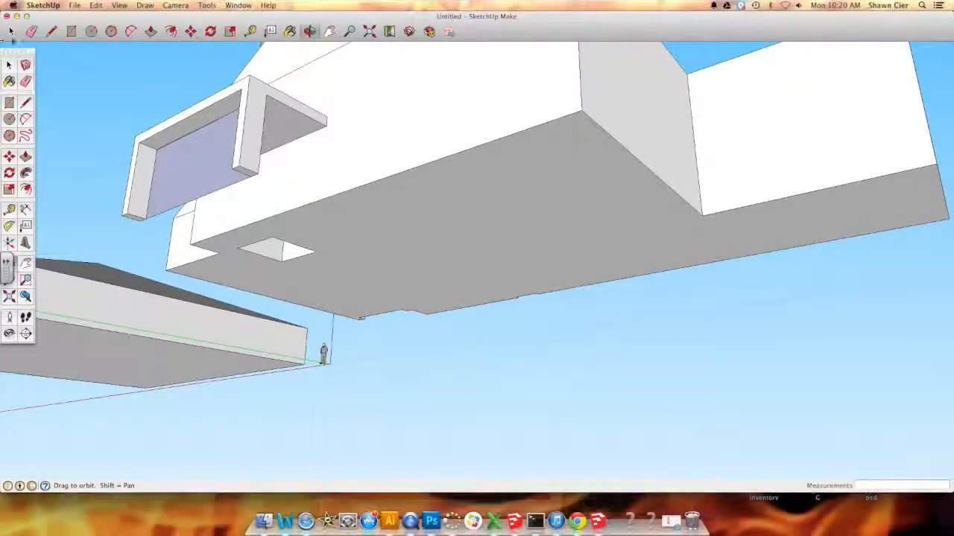
key(space)
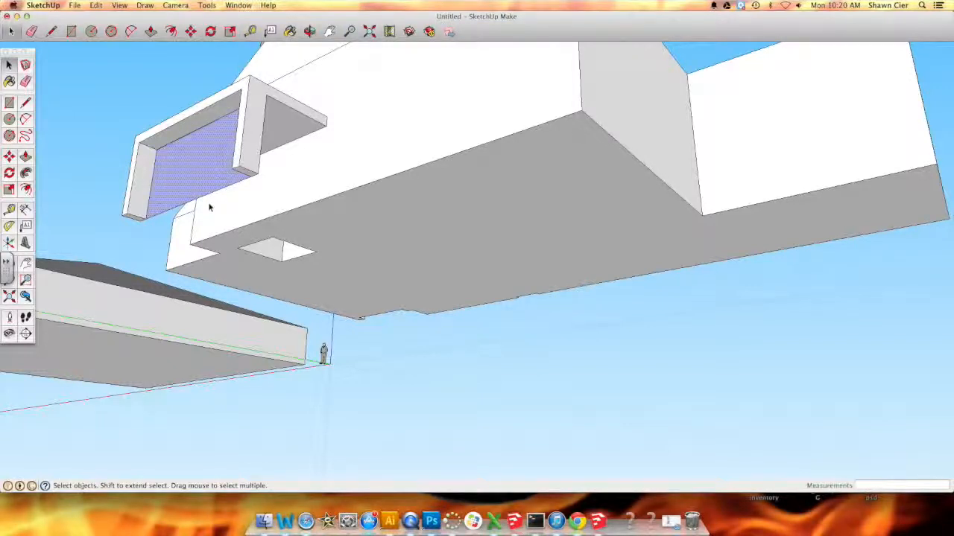
key(Delete)
click(212, 193)
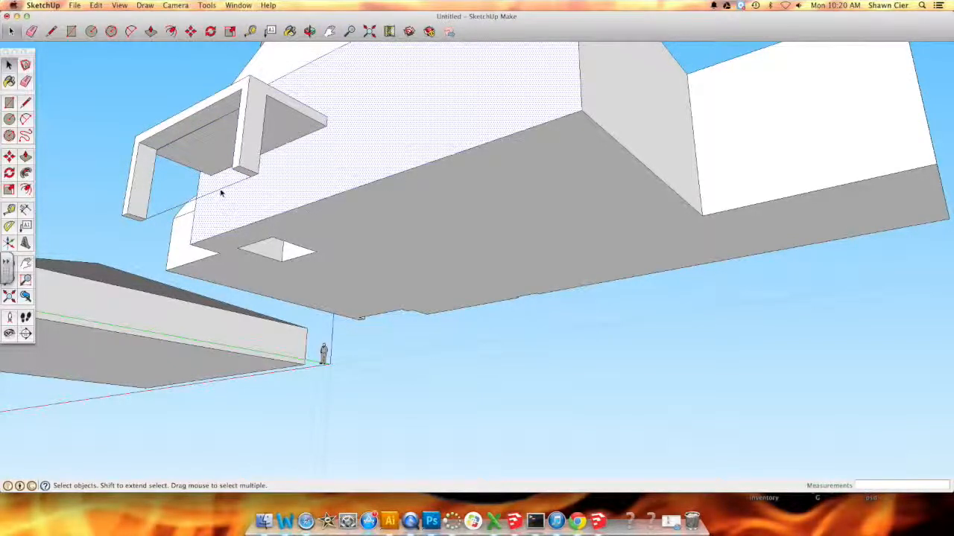
click(221, 190)
key(Delete)
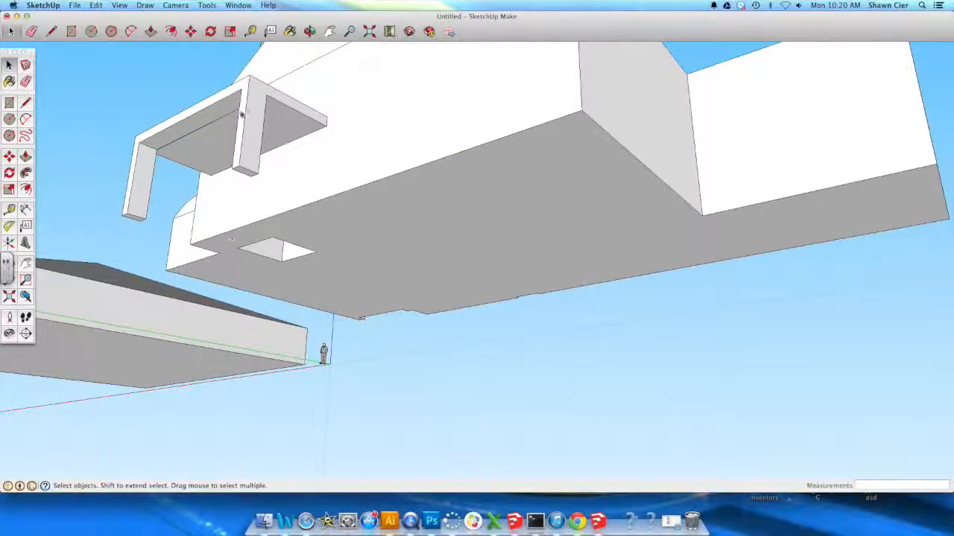
Draw a rectangle about 8' 3 1/2" by 6' 1/16" on the wall above the porch slab and split it vertically down the middle.
middle_drag(280, 104, 469, 307)
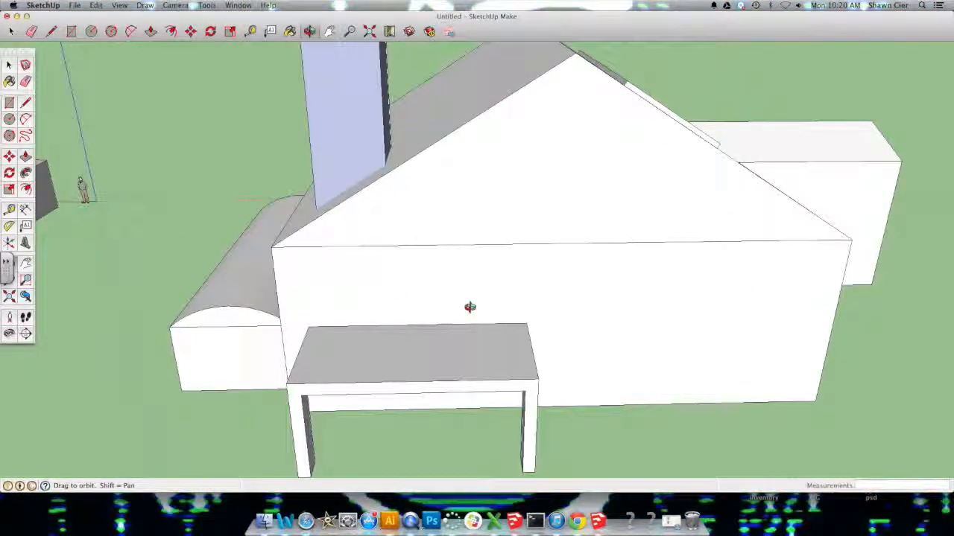
click(71, 31)
click(366, 325)
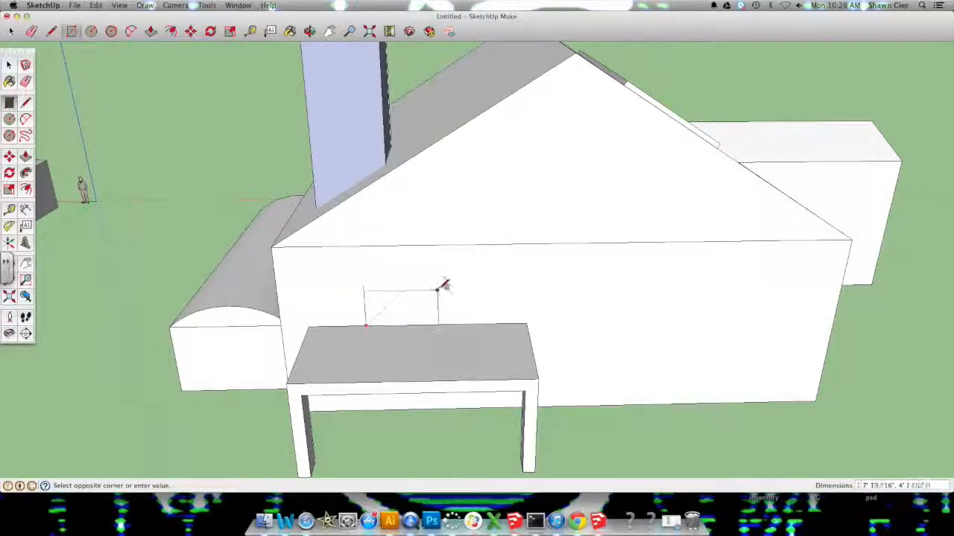
click(444, 274)
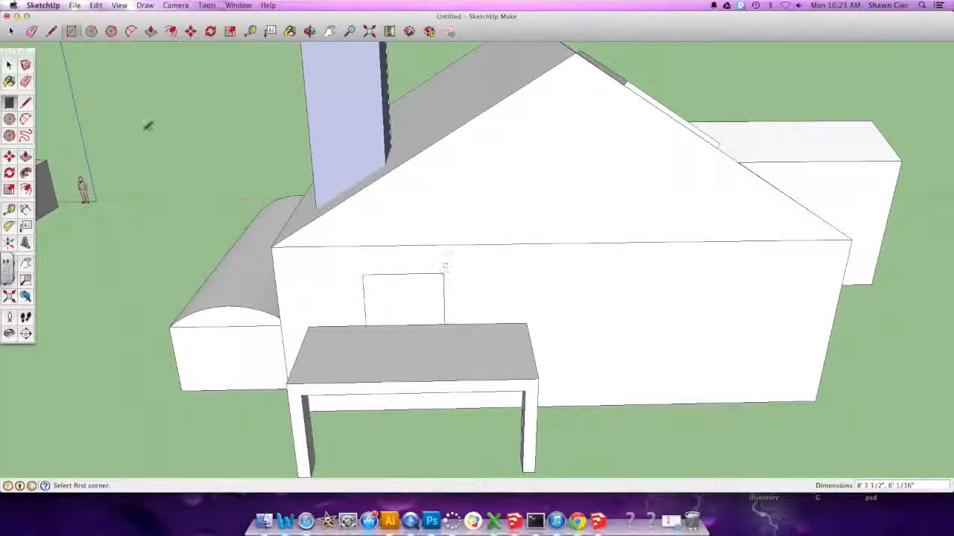
click(52, 32)
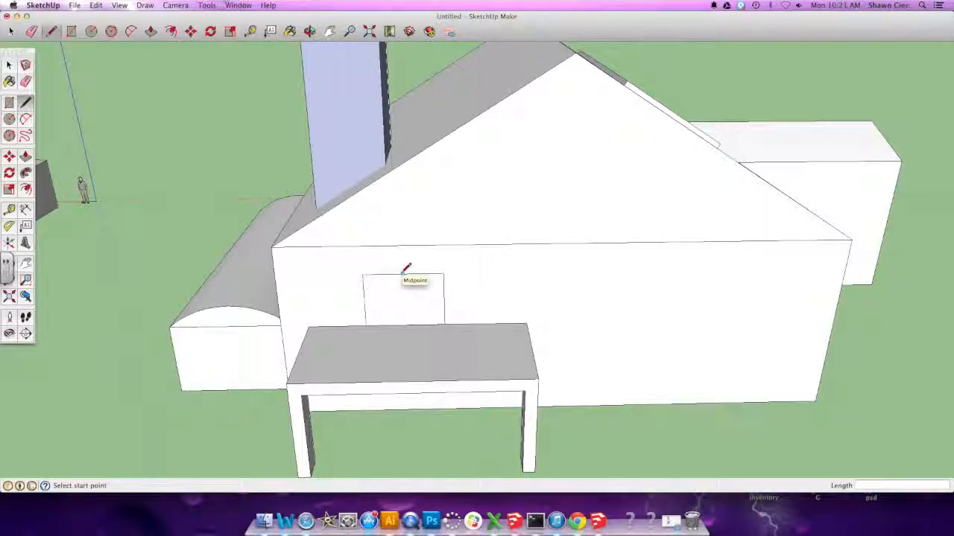
click(403, 324)
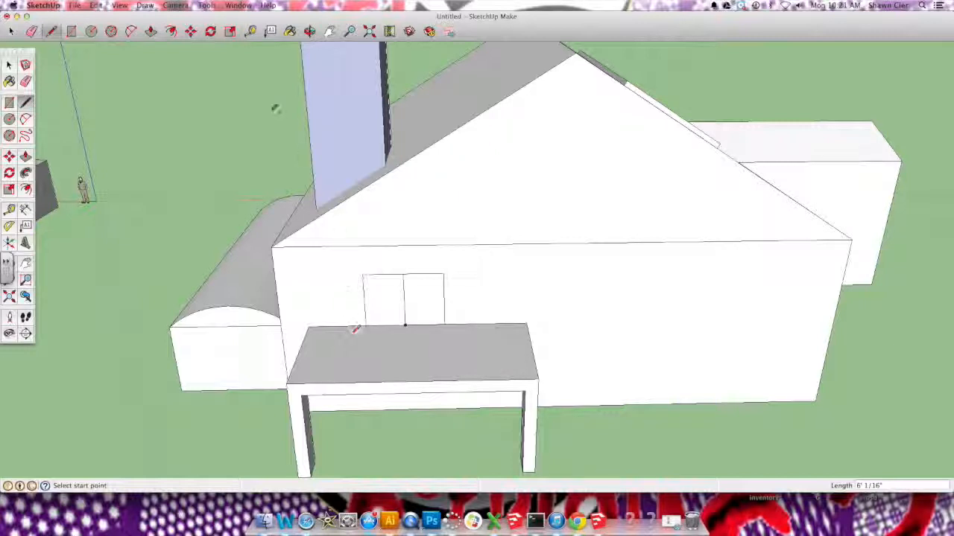
Try to raise a rim about 4' 6" high around all four edges of the slab by offsetting its top face, then undo it.
click(170, 31)
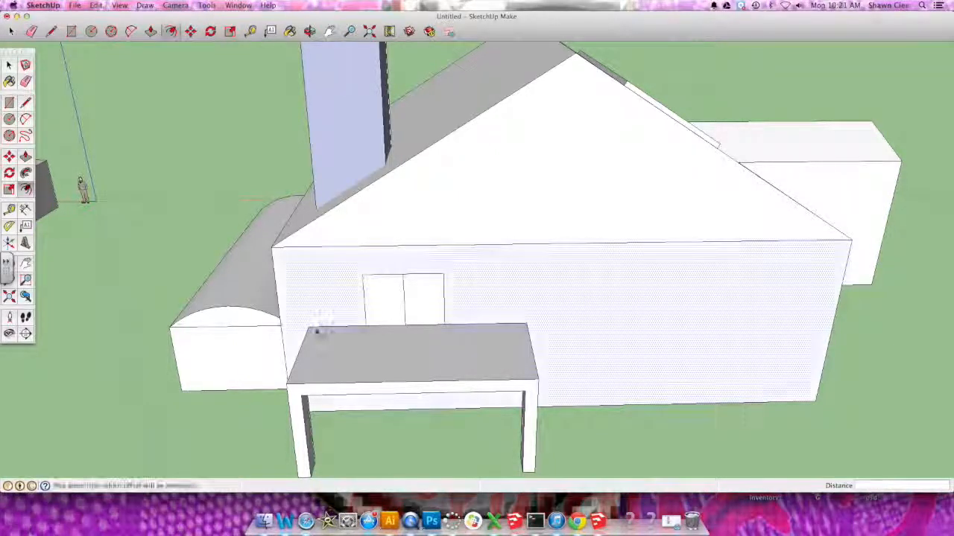
click(312, 343)
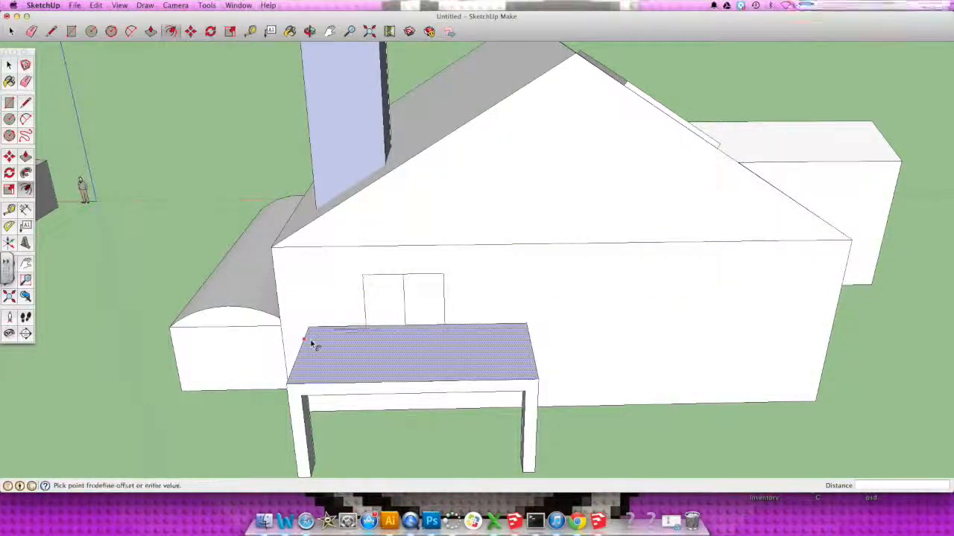
click(315, 344)
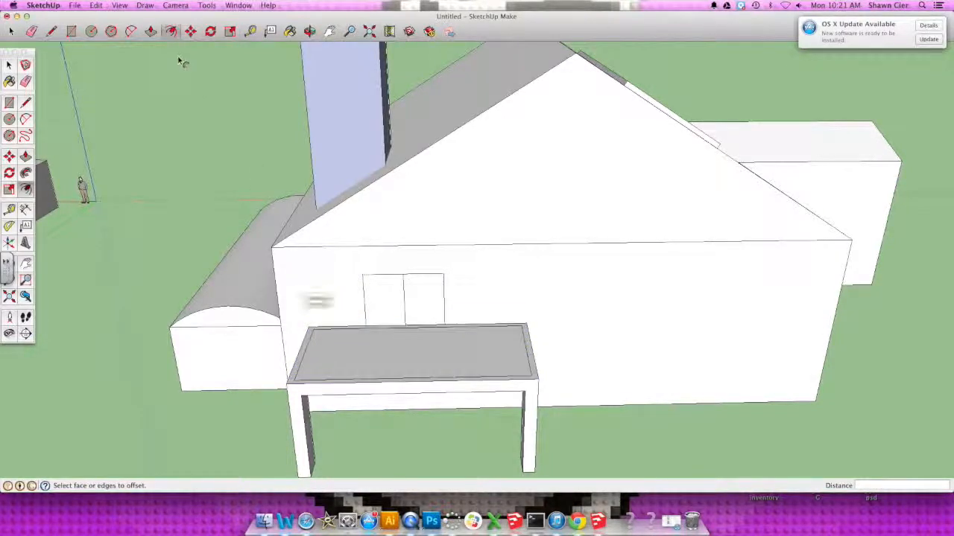
click(151, 32)
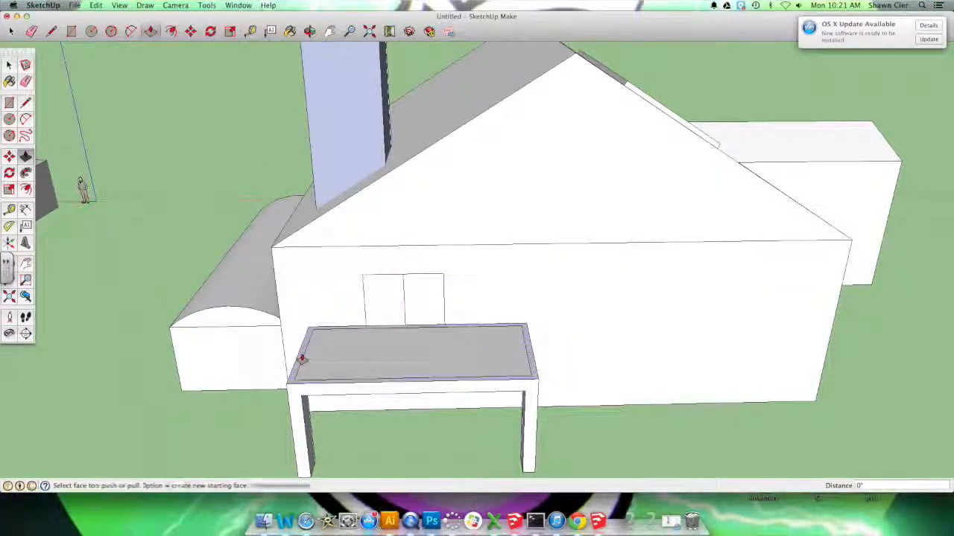
drag(301, 356, 318, 317)
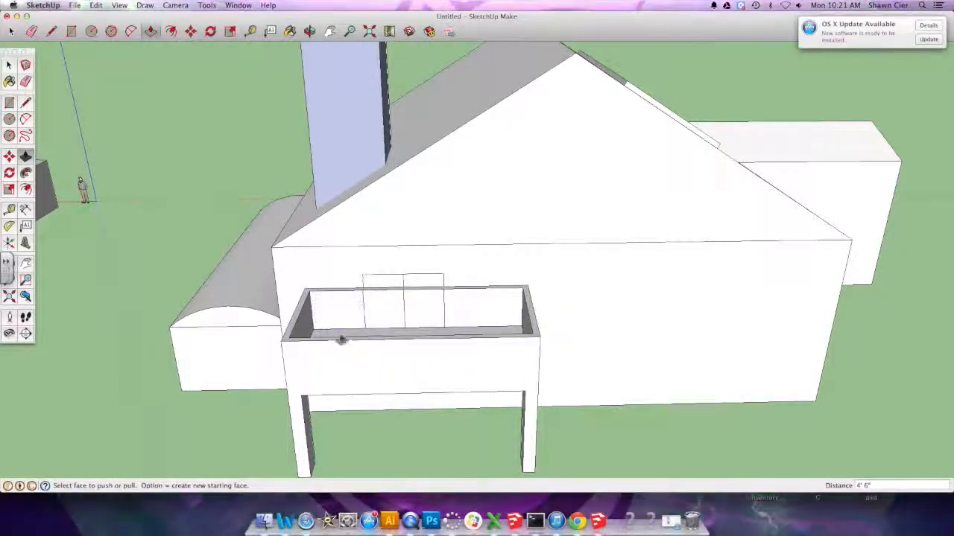
key(Escape)
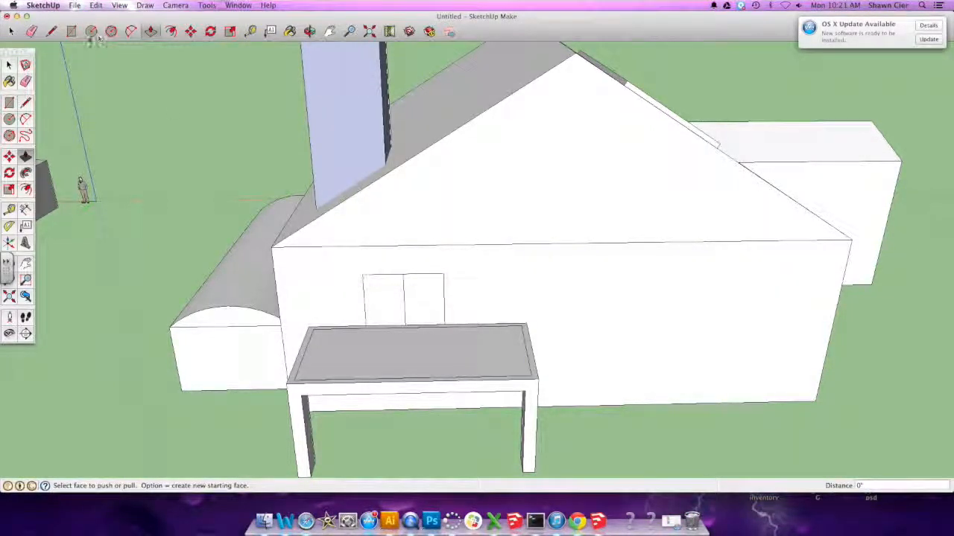
key(super+z)
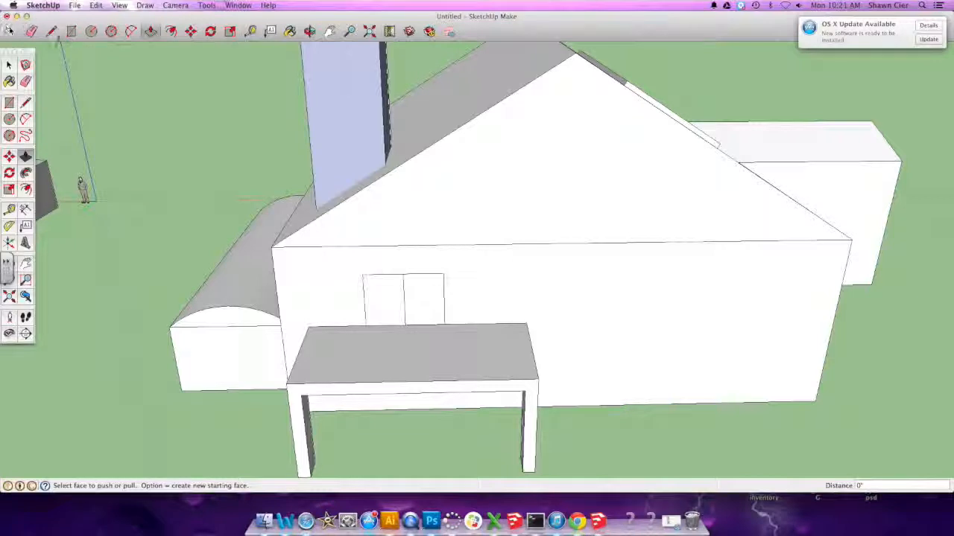
Offset the slab top's three outer edges inward about 10 5/16" and extrude the resulting strip up about 3' 5 9/16" as a railing.
key(space)
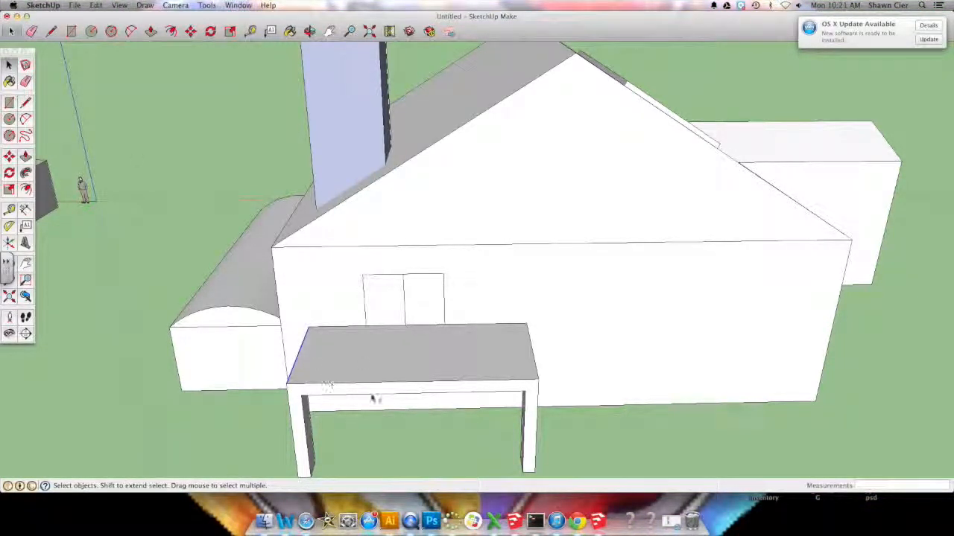
shift+click(395, 383)
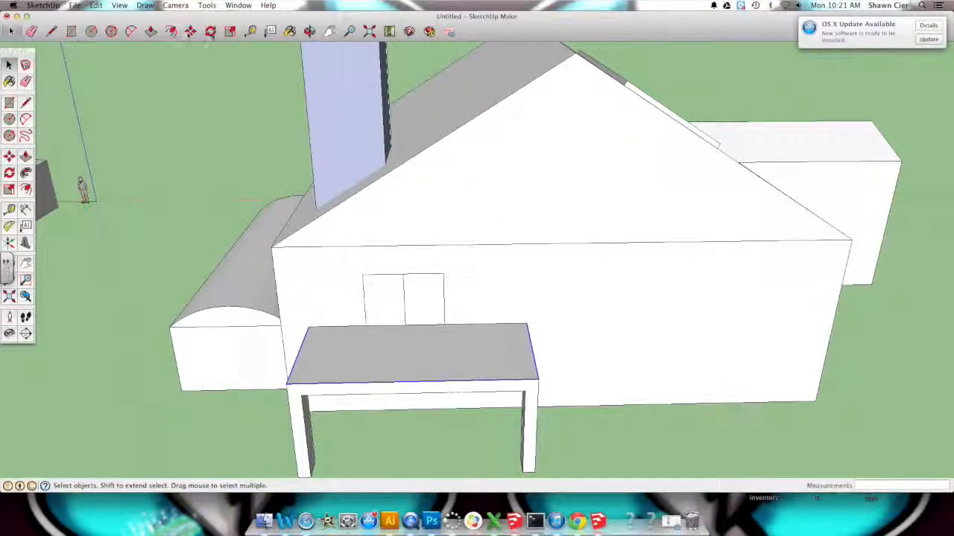
key(f)
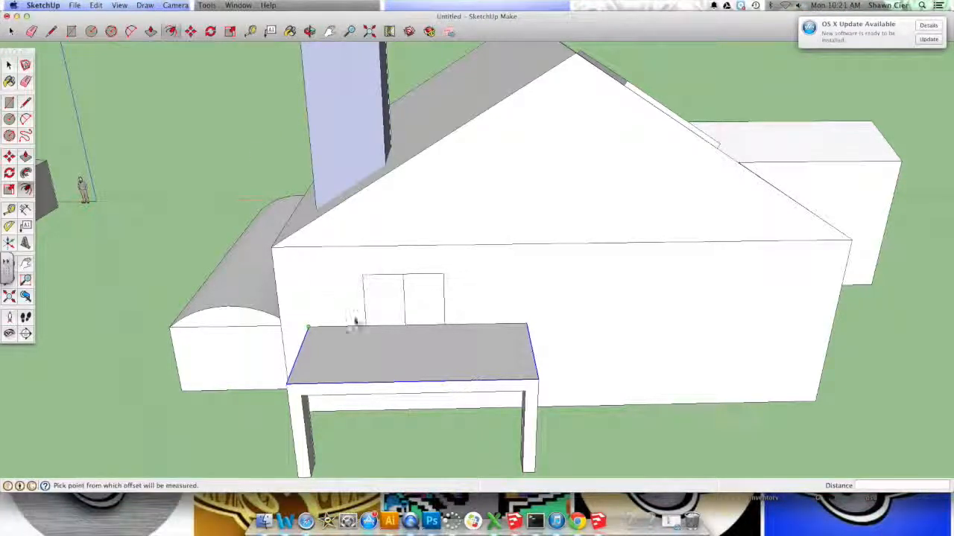
click(319, 361)
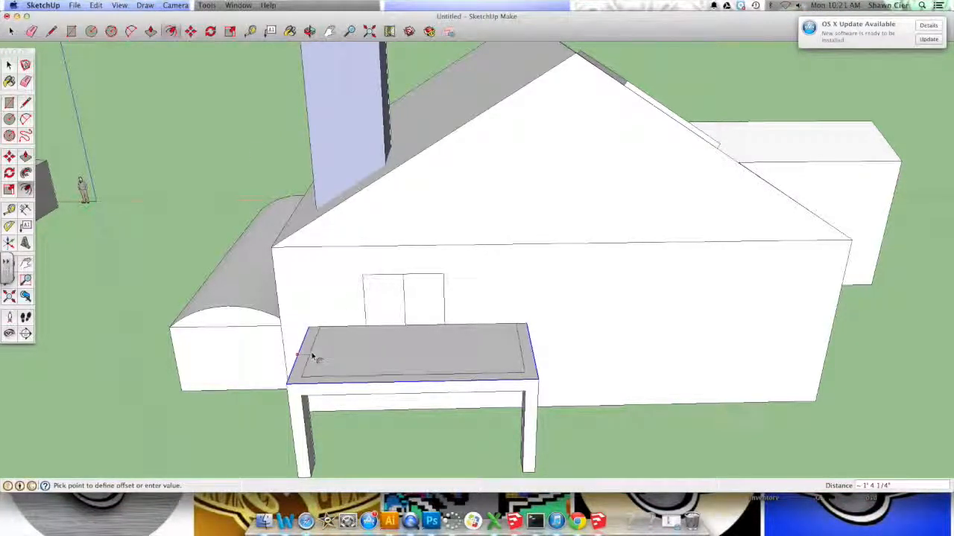
click(313, 357)
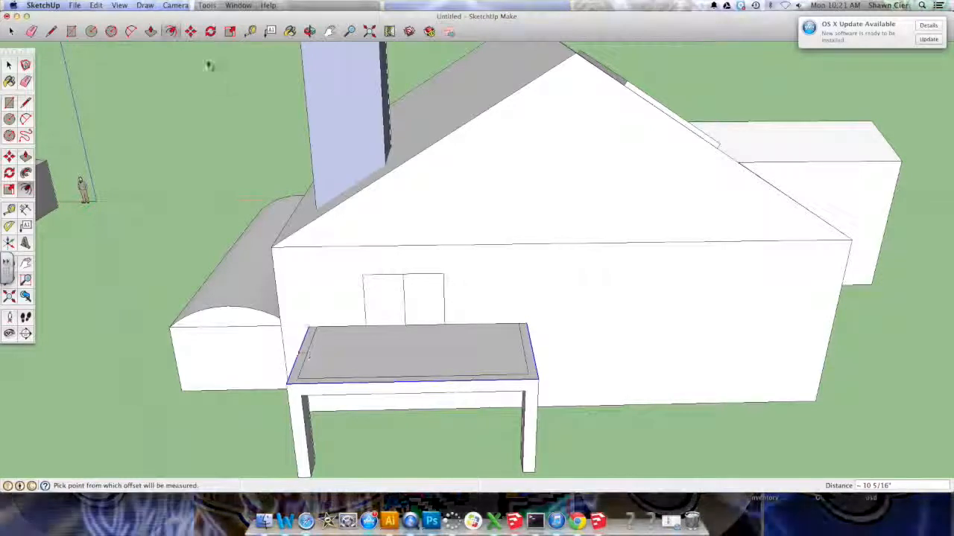
click(150, 30)
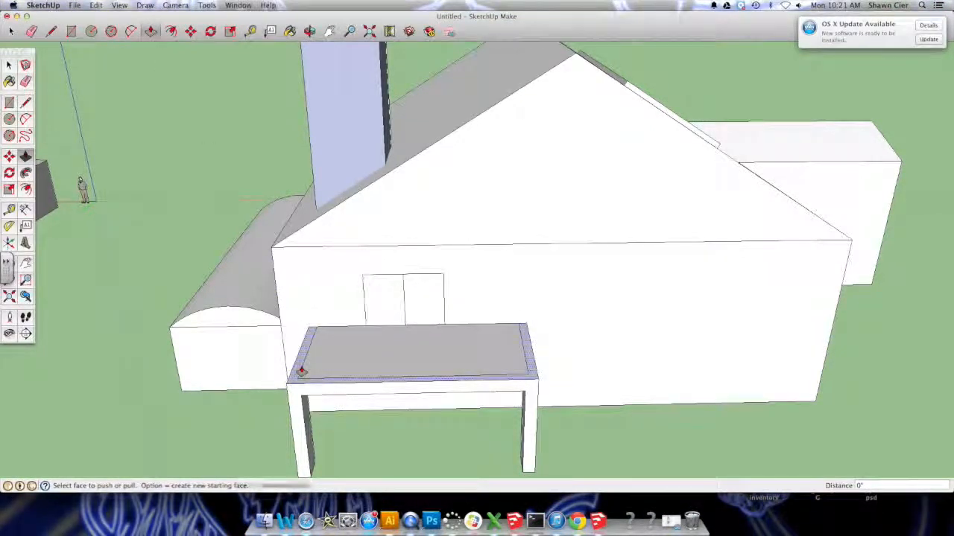
drag(298, 366, 302, 336)
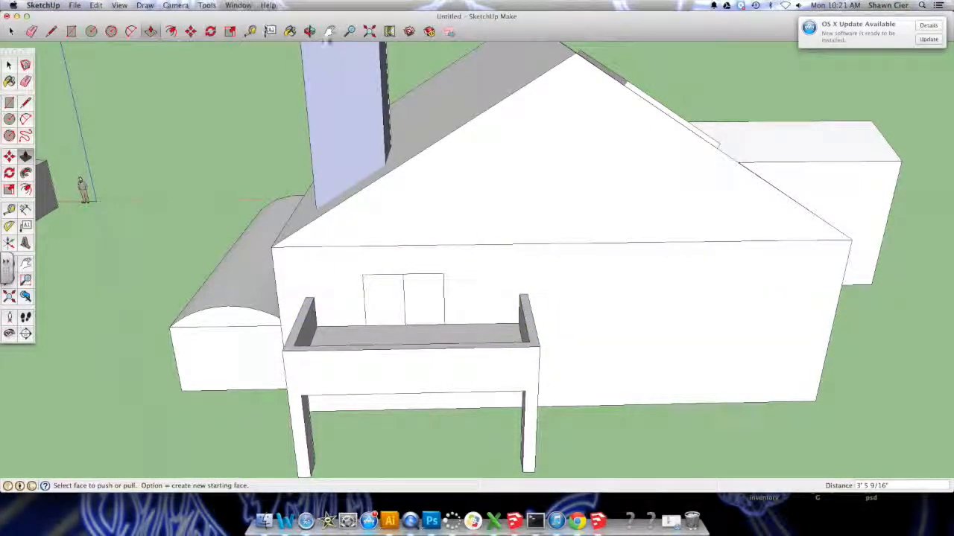
Draw a vertical line about 9' 6 5/16" long from the slab's lower corner at the house wall down to the ground.
click(310, 31)
drag(320, 198, 94, 247)
scroll(371, 238, down, 5)
drag(651, 241, 64, 198)
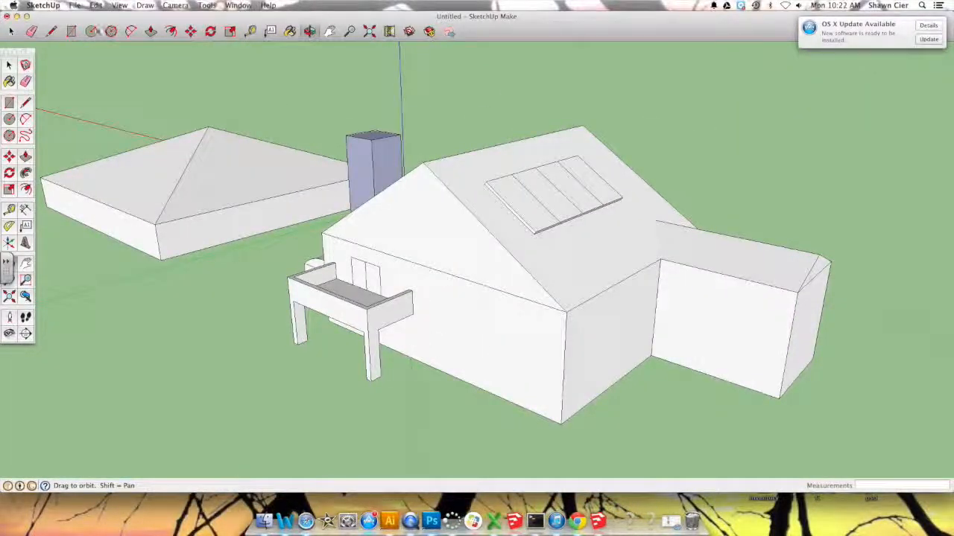
key(r)
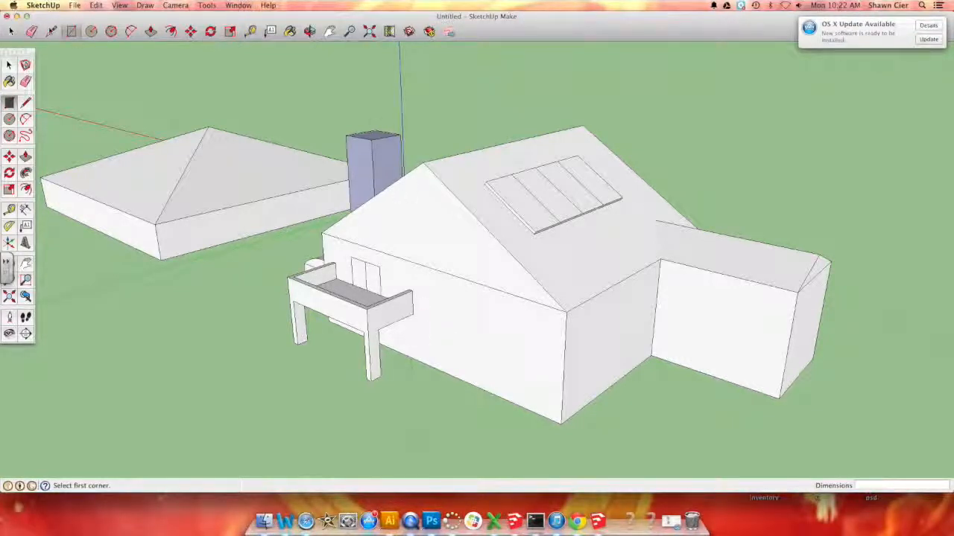
key(l)
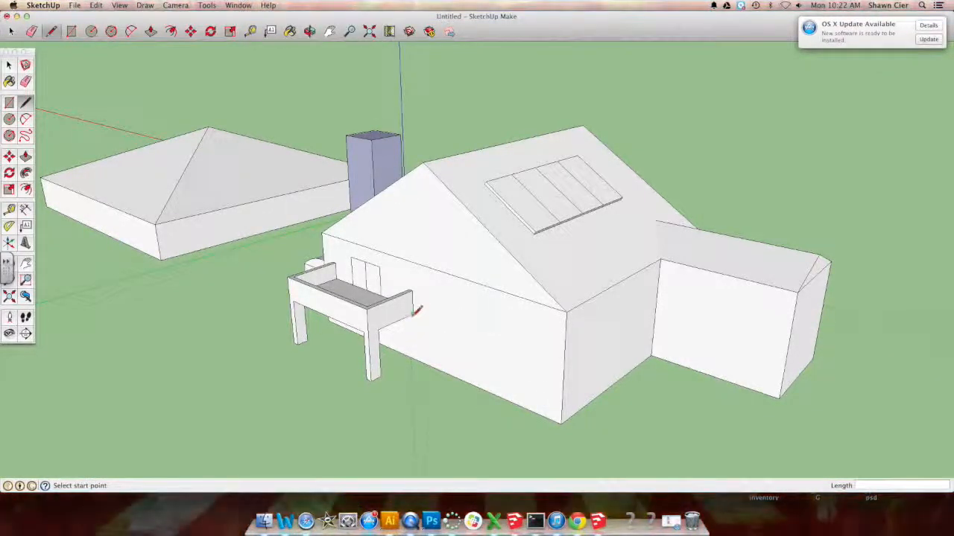
click(412, 314)
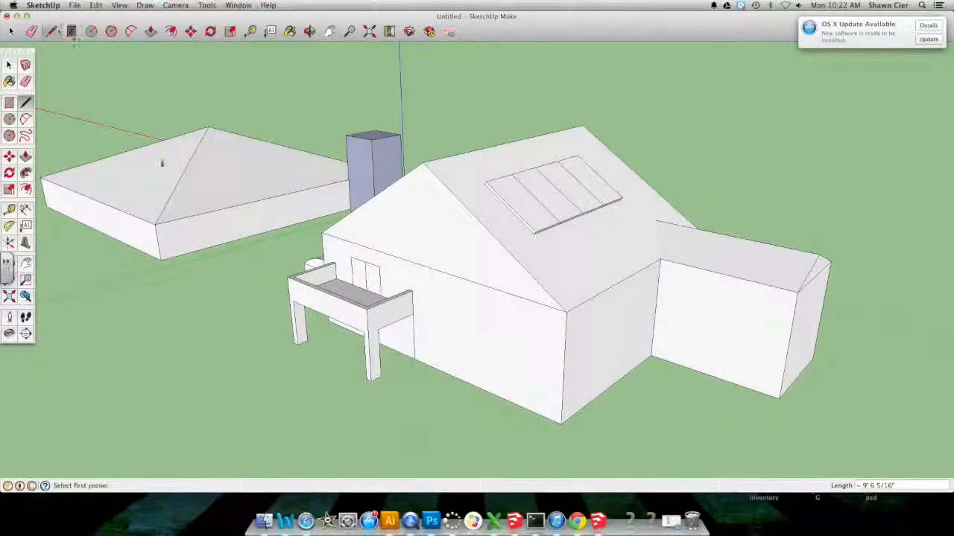
Draw a ground rectangle about 12' 4 15/16" by 3' 10 1/16" along the house wall, starting at the vertical line's foot.
click(413, 360)
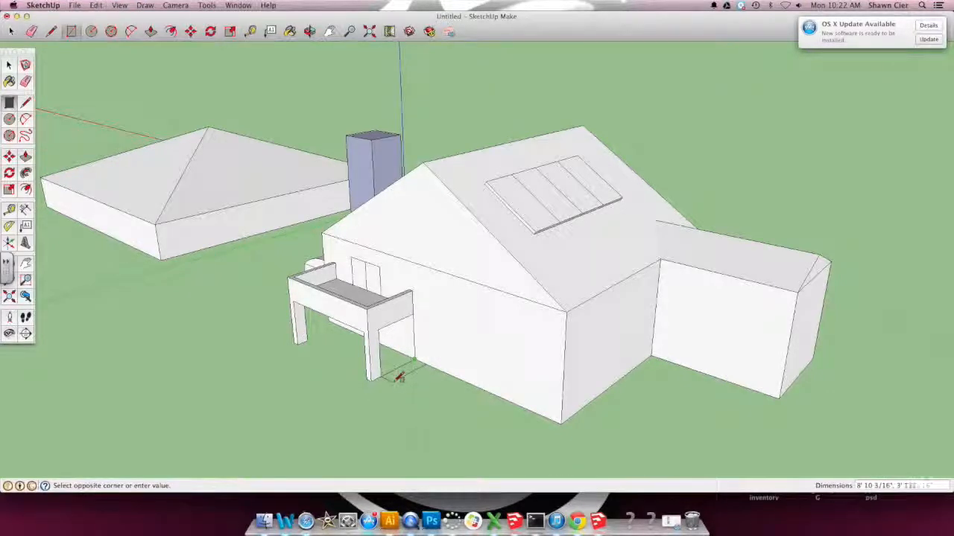
click(452, 381)
Divide the ground rectangle crosswise into eight strips and erase the vertical line on the house wall.
scroll(452, 381, up, 4)
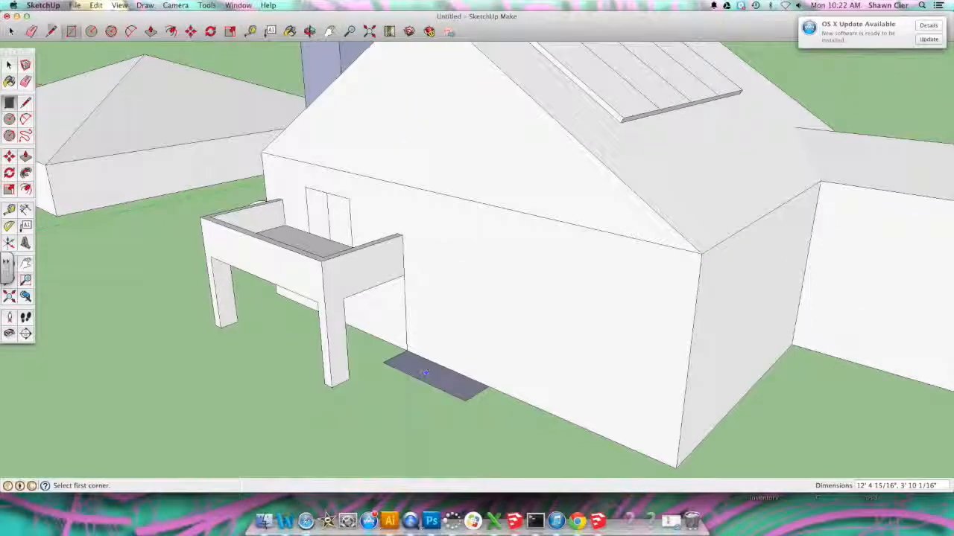
click(50, 32)
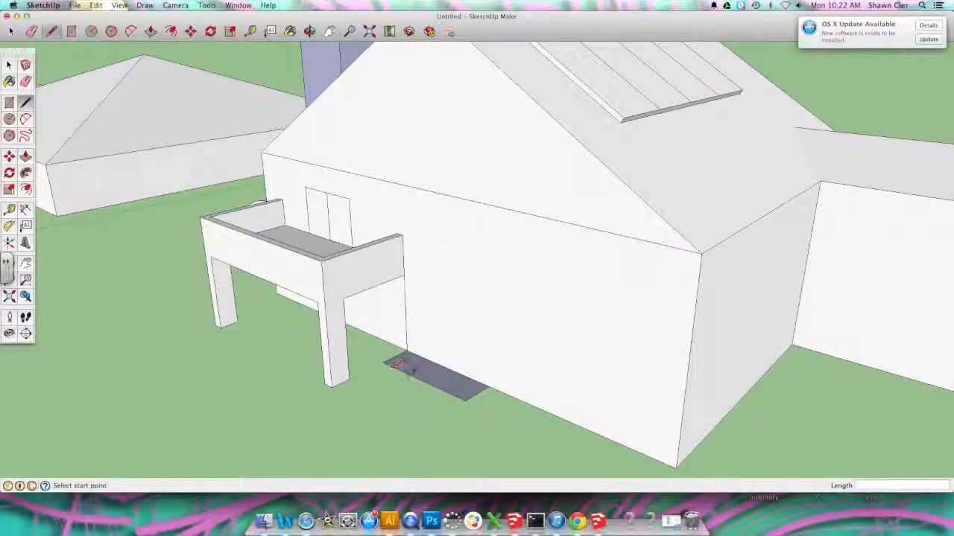
click(445, 368)
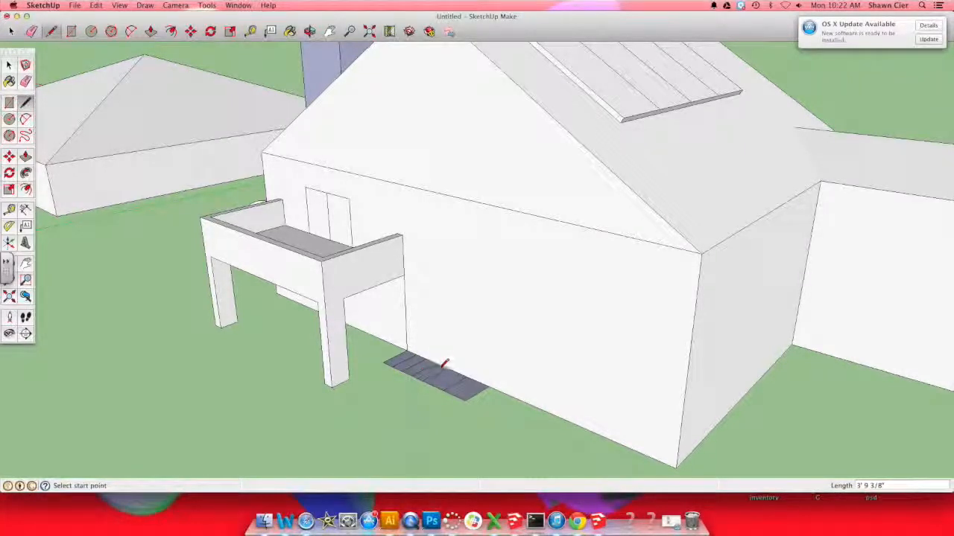
click(437, 384)
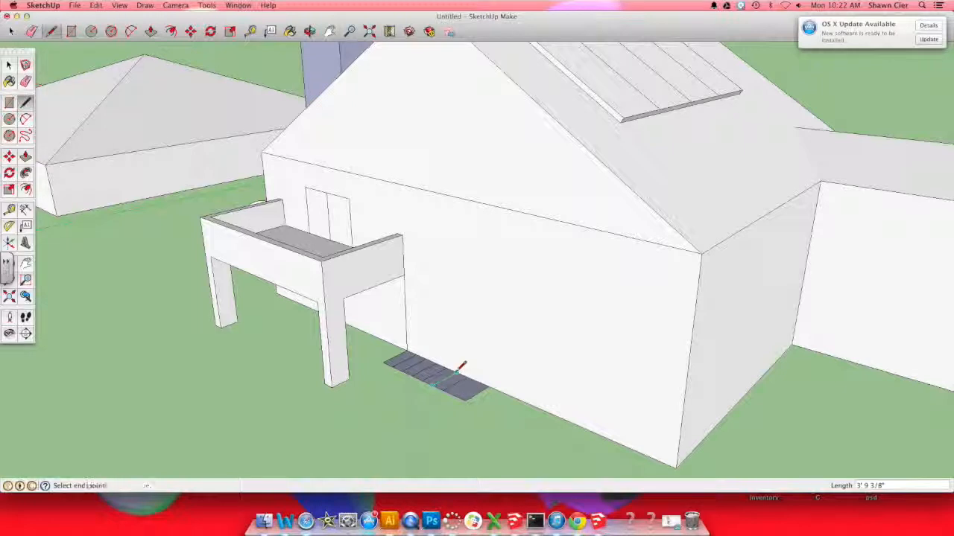
click(467, 397)
click(457, 397)
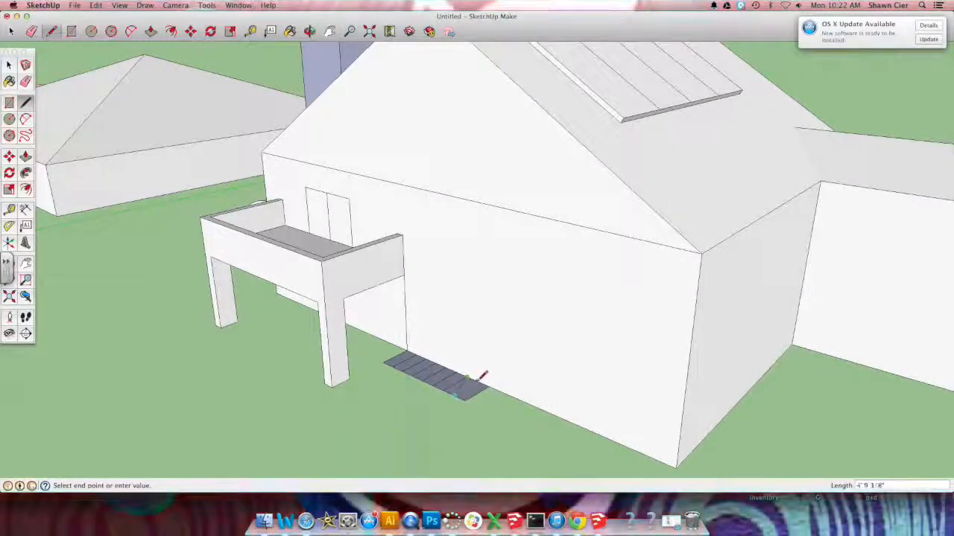
click(479, 382)
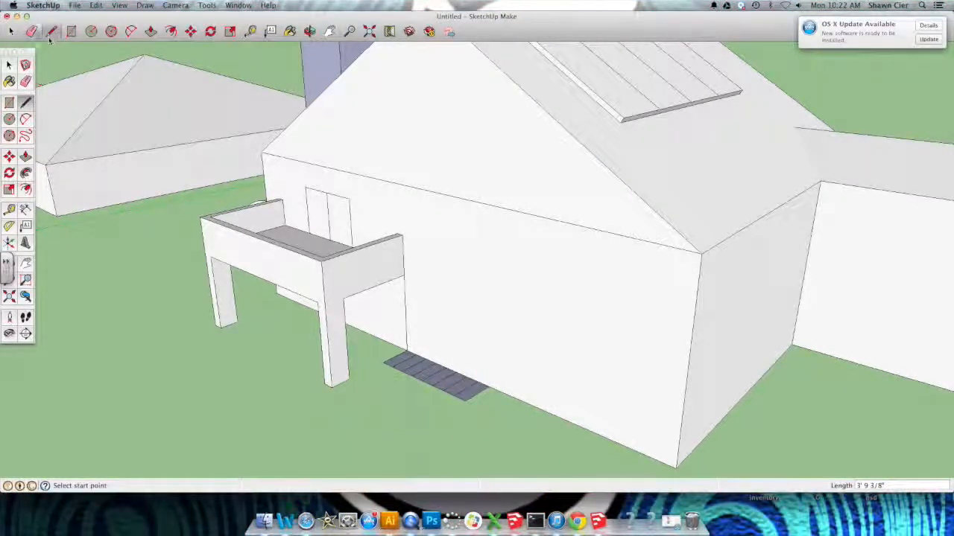
click(31, 31)
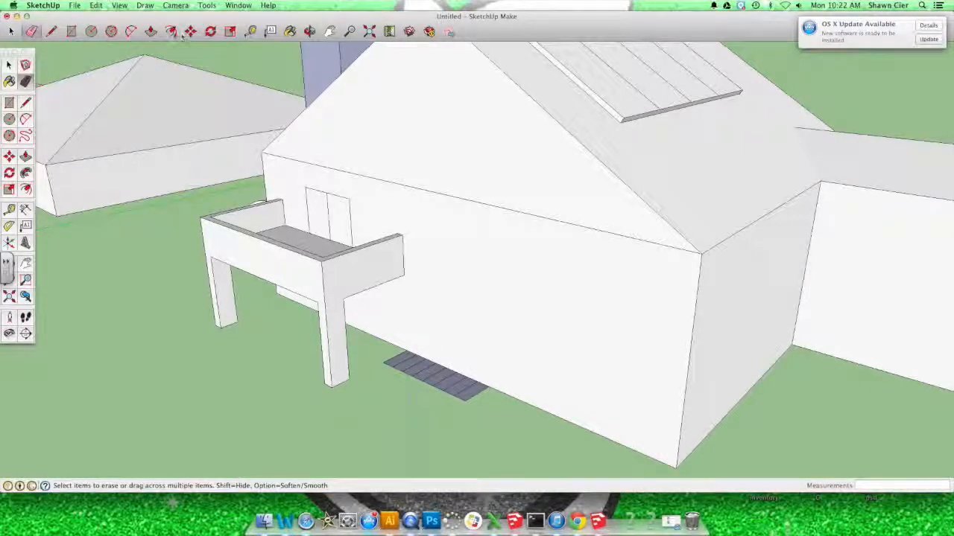
Extrude the ground strips into descending stairs, with the step nearest the porch about 10' 1 15/16" high.
click(150, 31)
drag(399, 365, 378, 278)
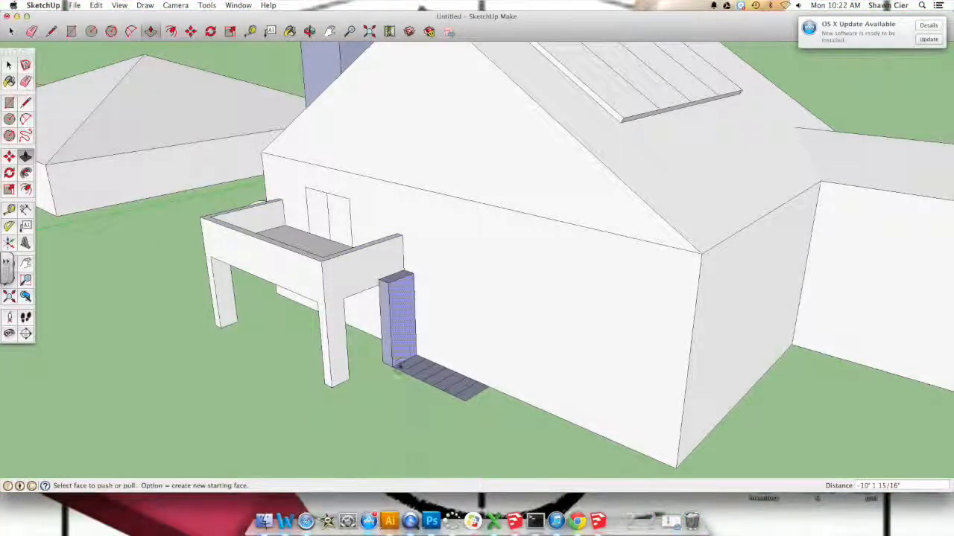
click(397, 321)
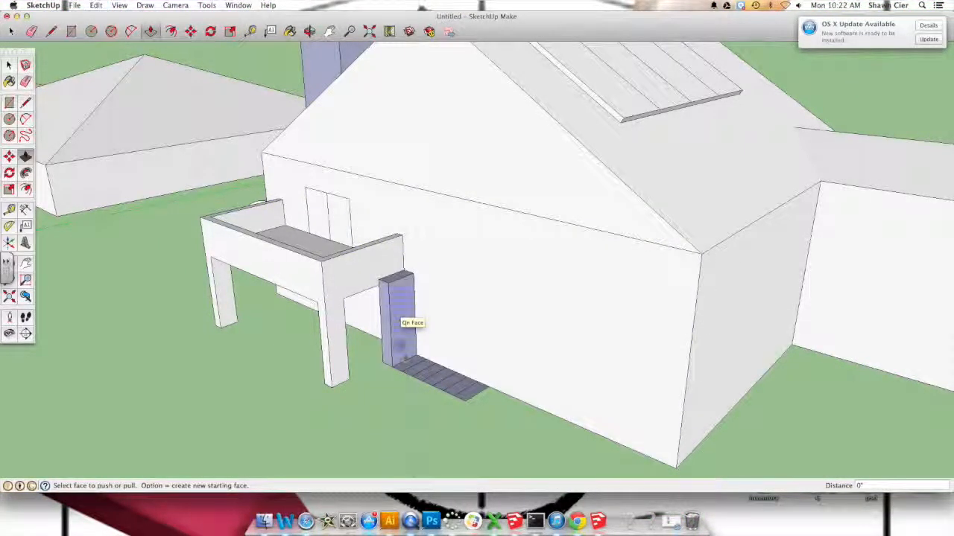
drag(409, 367, 405, 298)
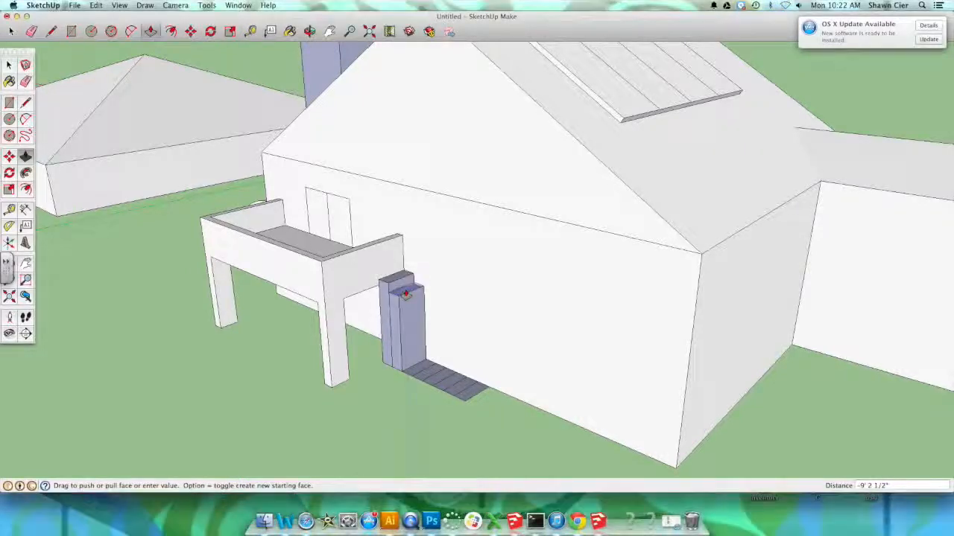
drag(419, 376, 409, 318)
drag(424, 375, 430, 354)
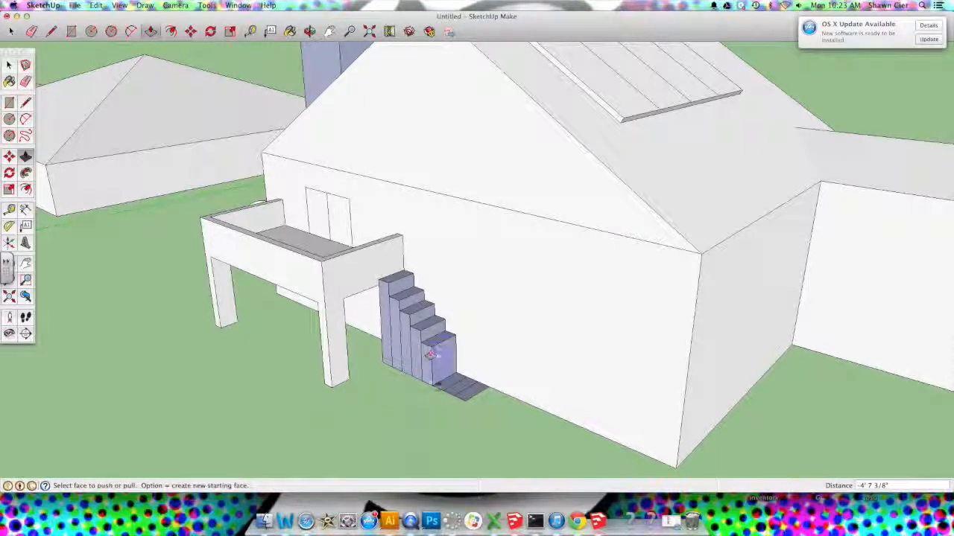
drag(440, 390, 440, 363)
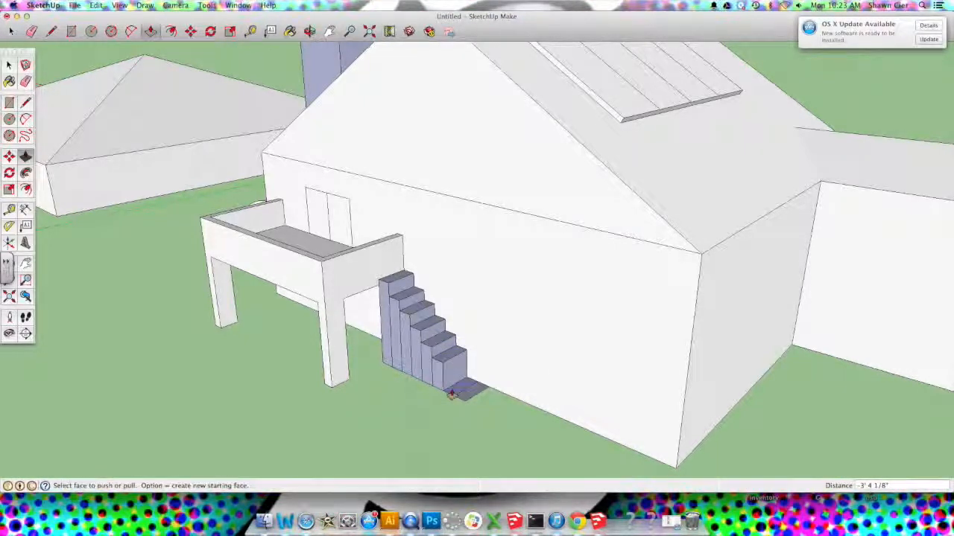
drag(451, 395, 457, 377)
Draw a rectangle about 4' 1 3/16" by 4' 1 7/16" on the railing above the stairs and push it through 10 5/16" to open an entrance.
key(r)
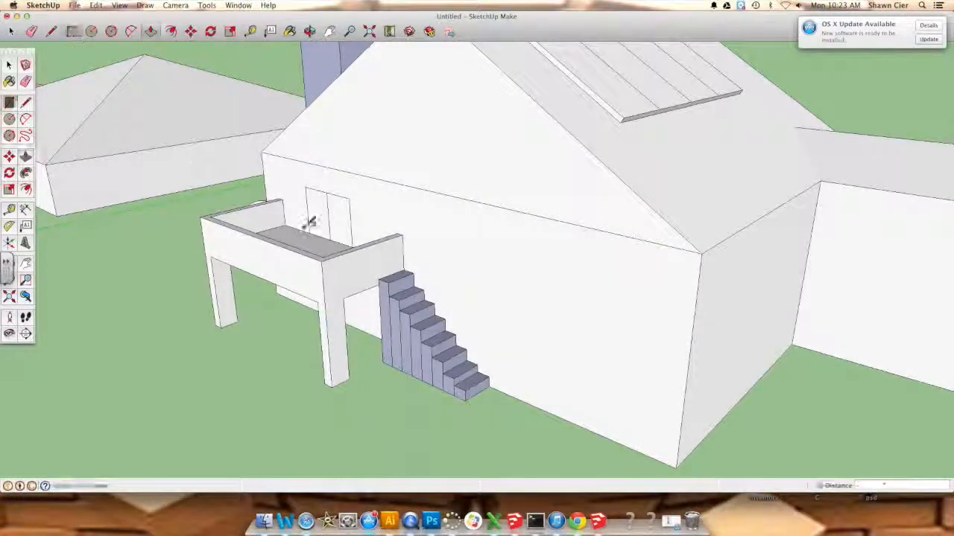
click(377, 246)
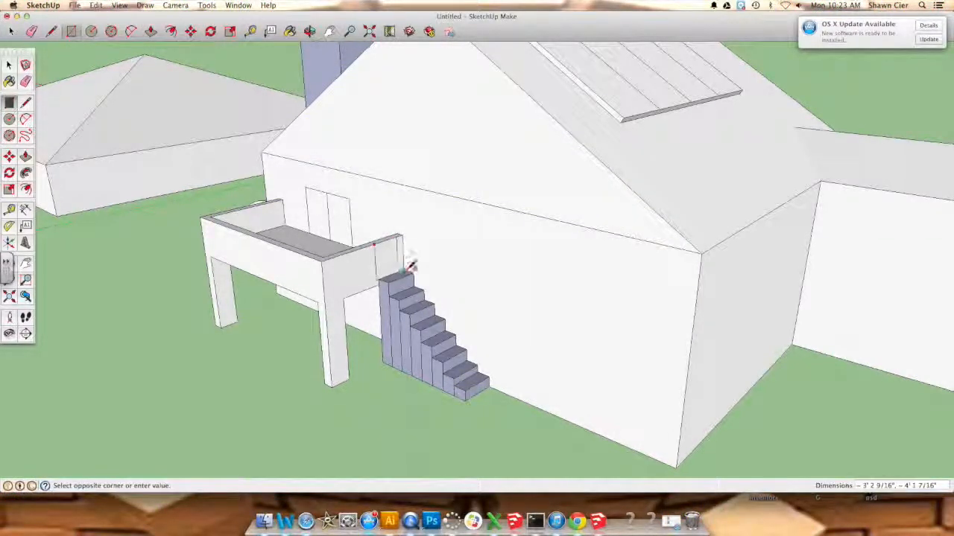
click(403, 269)
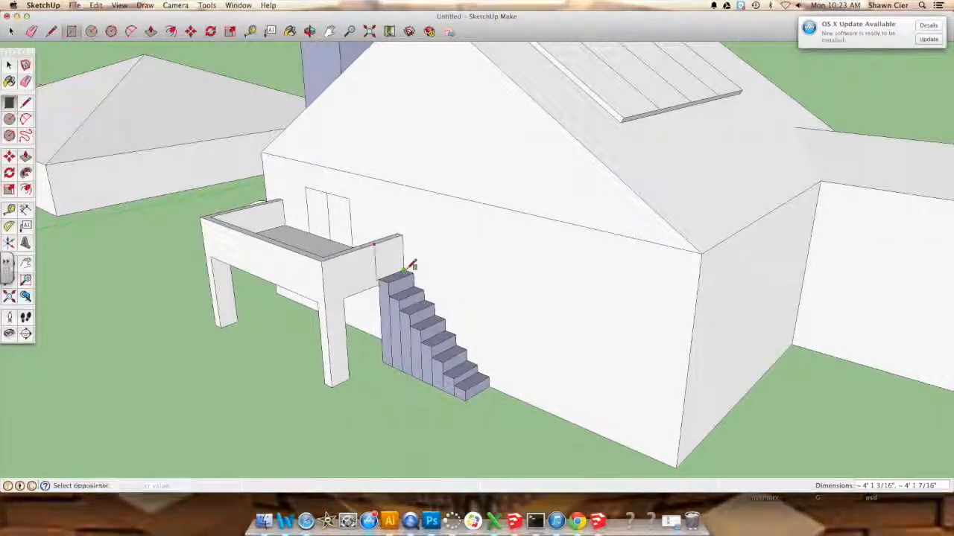
click(151, 30)
drag(393, 249, 402, 275)
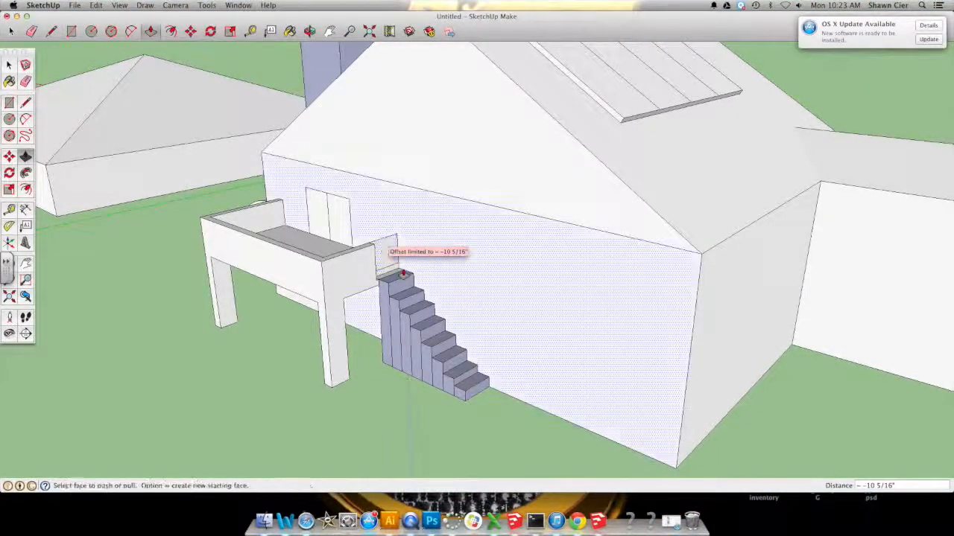
Delete the leftover face that closes off the stair entrance in the balcony railing.
scroll(393, 257, up, 6)
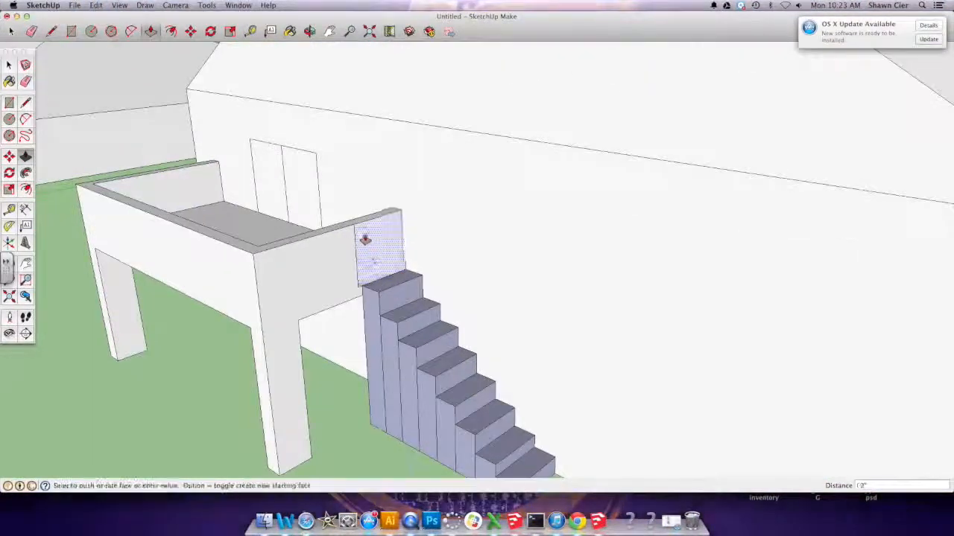
click(360, 226)
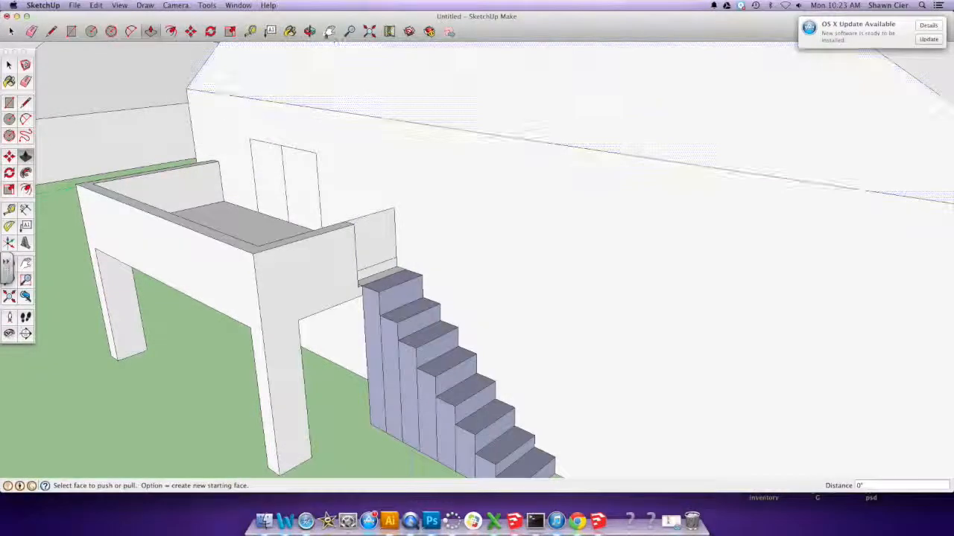
click(310, 30)
drag(462, 313, 641, 339)
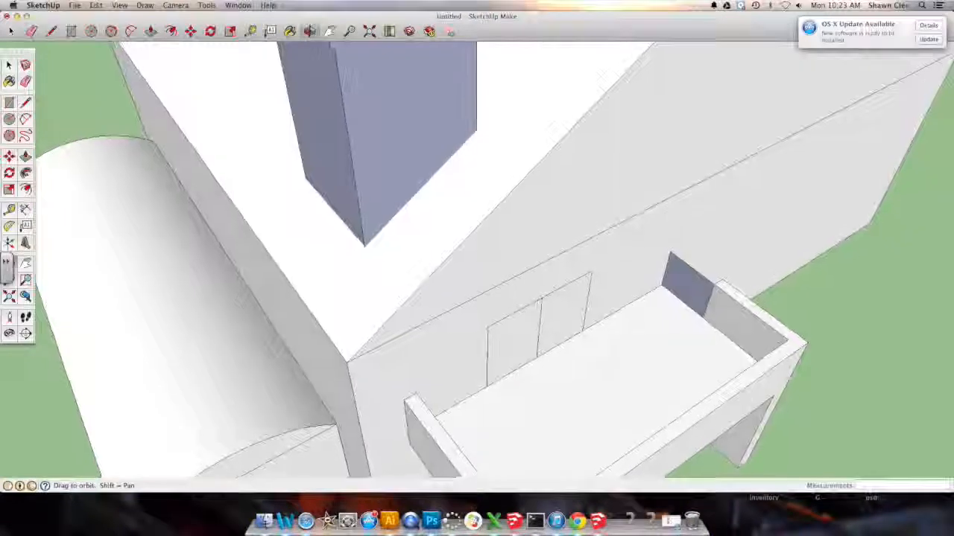
click(11, 32)
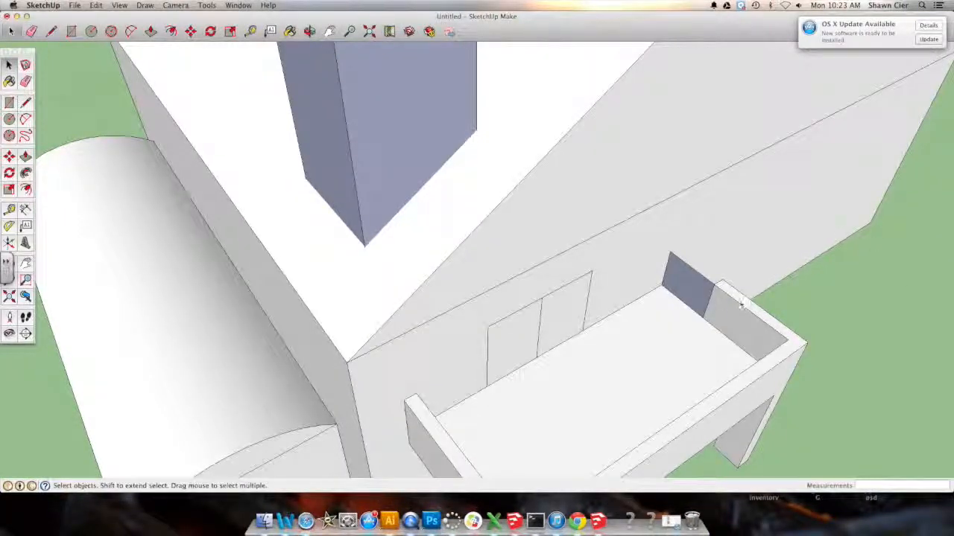
click(691, 283)
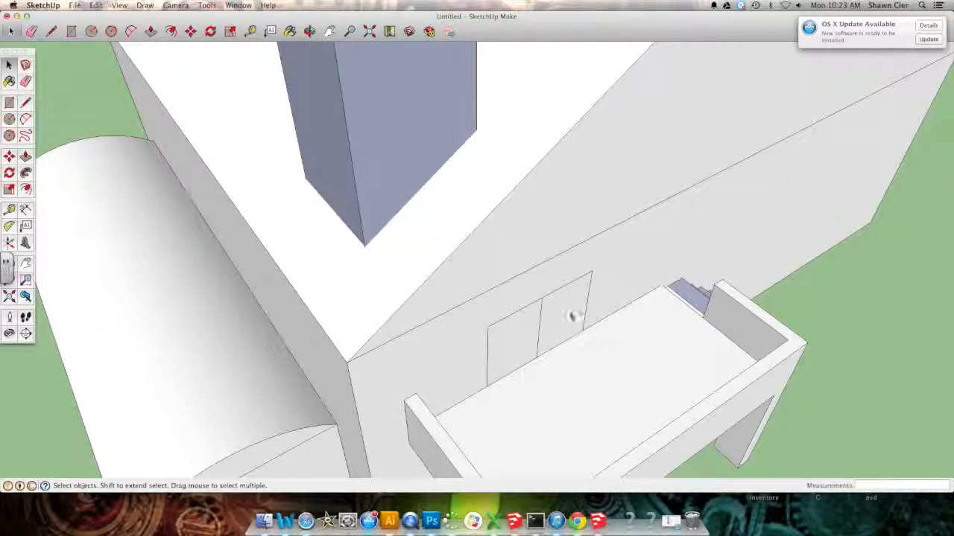
Push both panels of the balcony's double door 2 1/2" into the house wall.
click(151, 32)
drag(513, 356, 511, 351)
scroll(560, 343, down, 2)
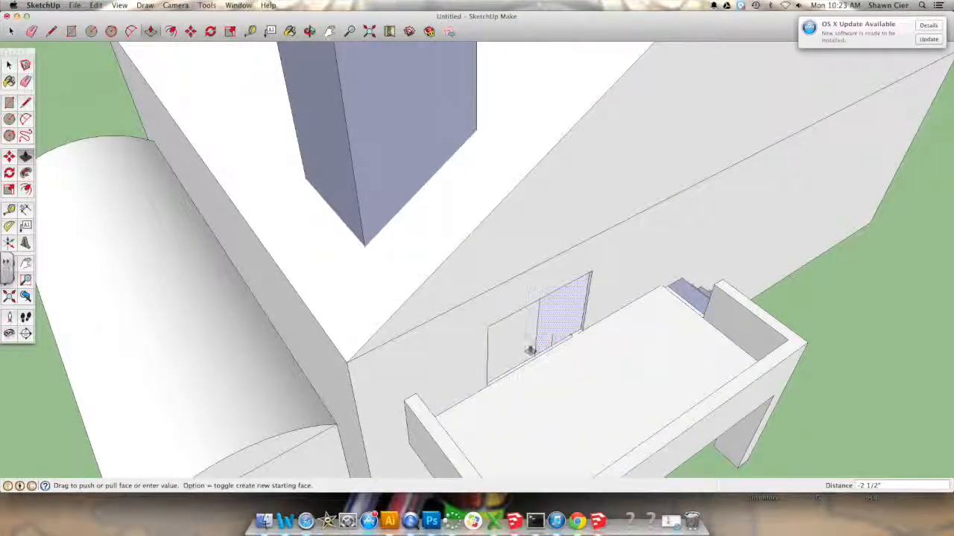
scroll(521, 347, down, 4)
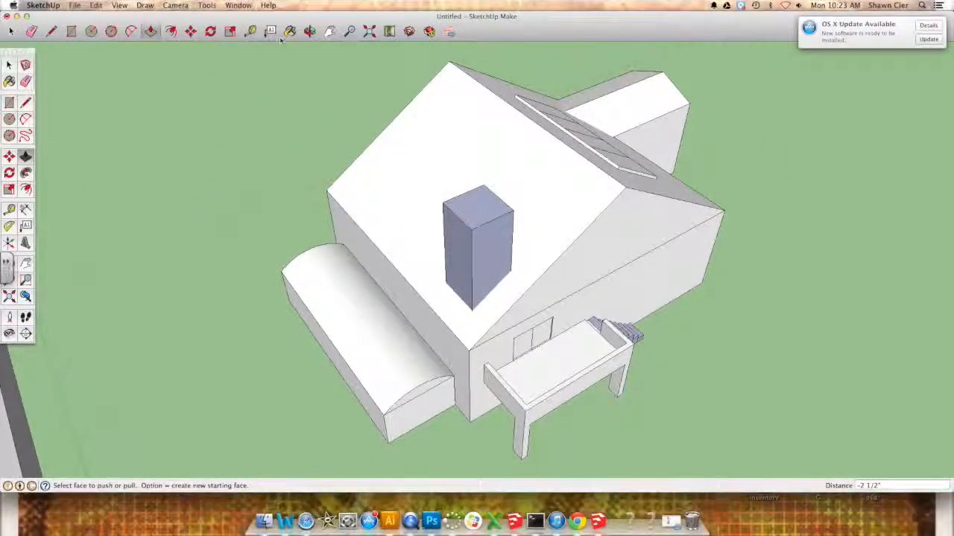
Draw a circle with a radius of about 13' 1 9/16" on the ground in front of the porch stairs.
key(o)
drag(817, 296, 473, 202)
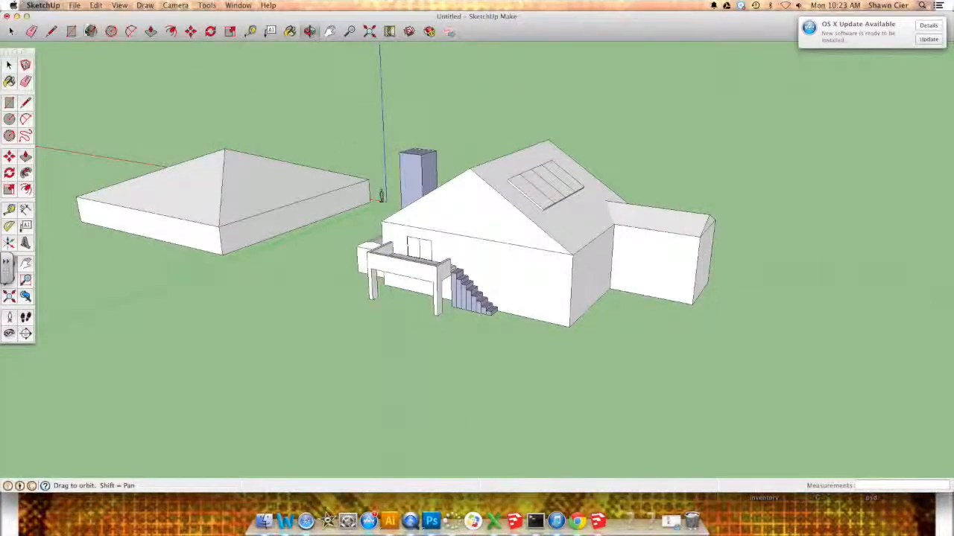
click(90, 32)
scroll(466, 339, up, 5)
click(456, 348)
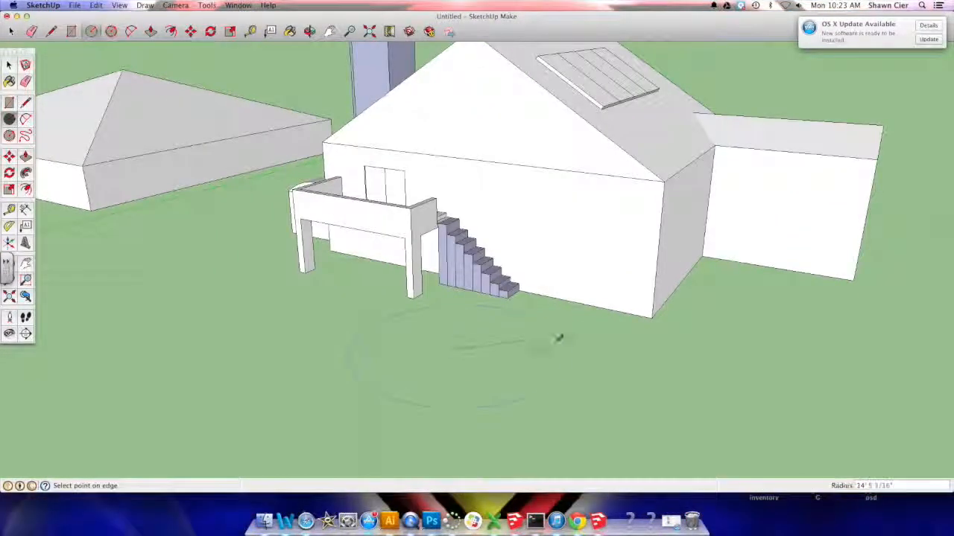
click(563, 334)
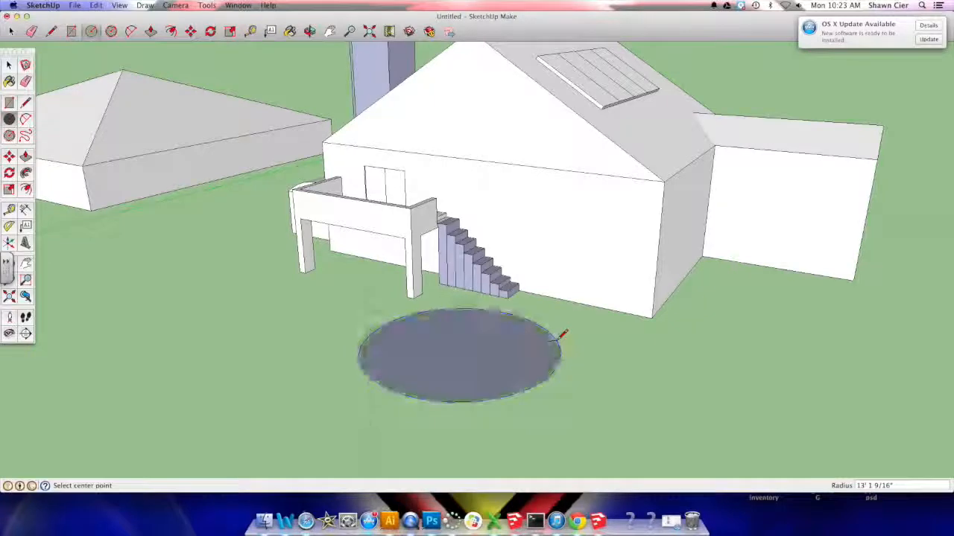
Extrude the ground circle about 4' 1 5/16" into a pool and sink its top about 11 5/16" inside a narrow rim.
click(151, 31)
mouse_move(461, 363)
mouse_down()
mouse_move(465, 339)
mouse_move(467, 352)
mouse_up()
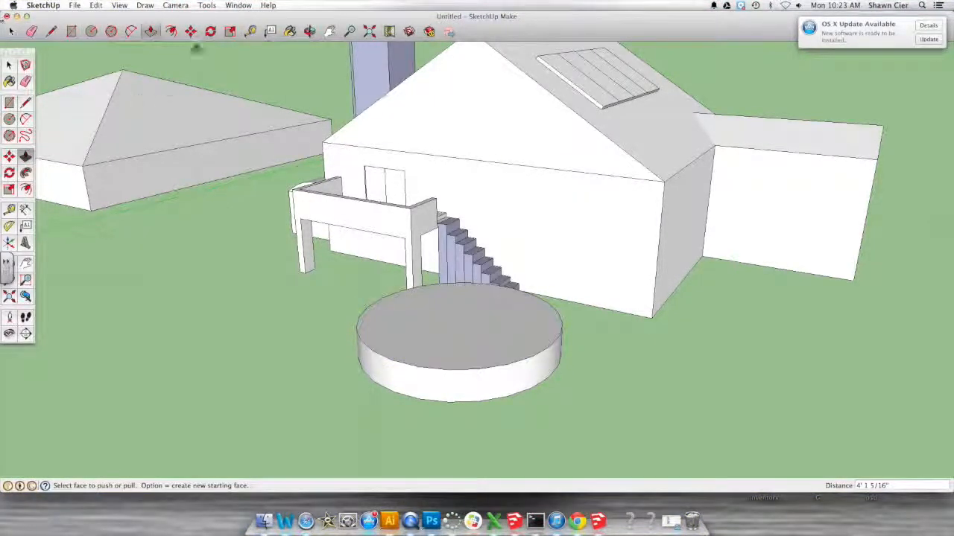
click(414, 315)
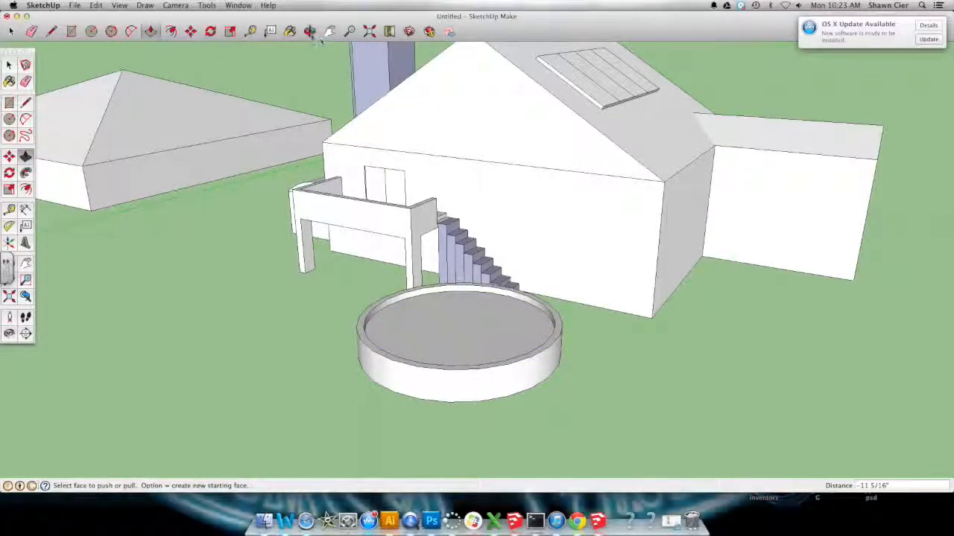
Shorten the garage by pushing its rear wall in about 19' 11 7/16" and its arched roof end flush with that wall.
drag(726, 132, 247, 93)
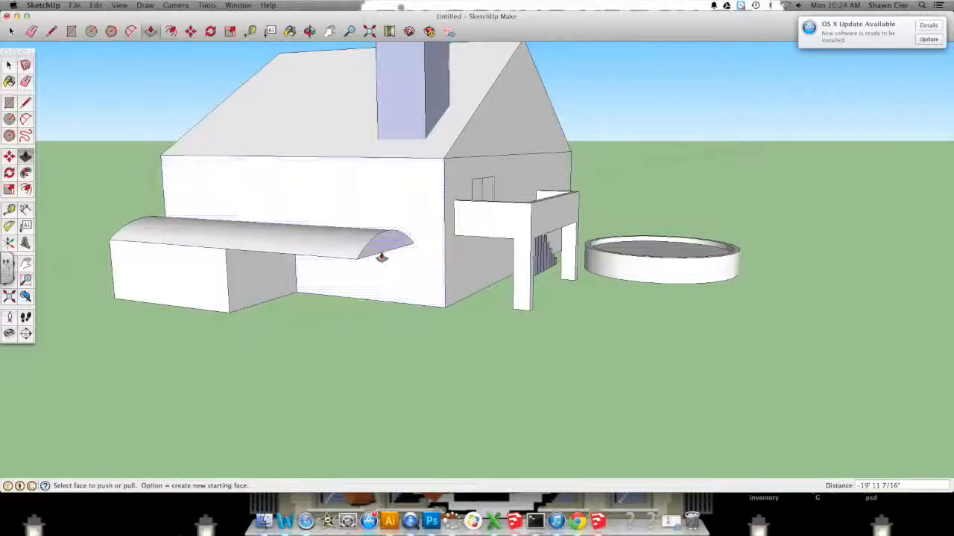
drag(381, 257, 228, 272)
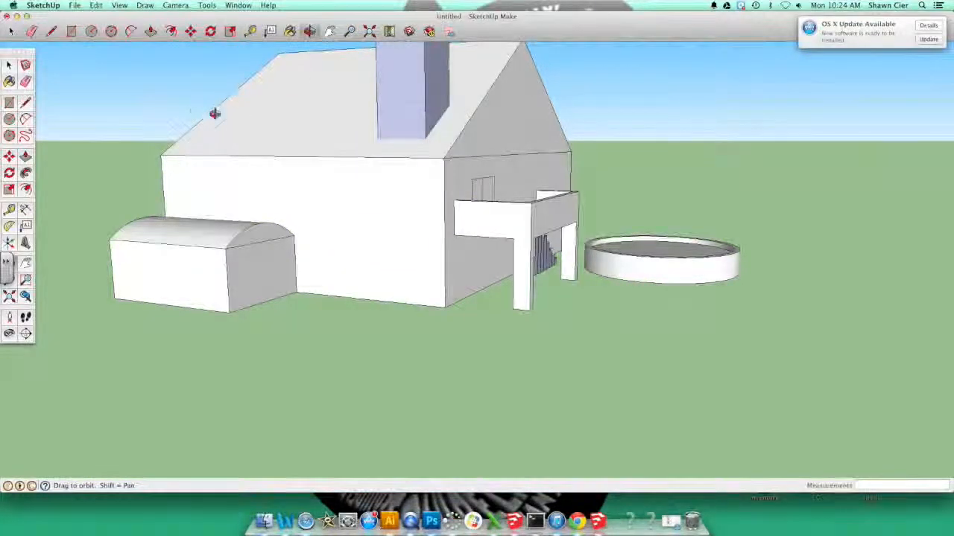
Examine the whole house model from all sides, including the pool, porch, side extension, windows and garage.
drag(215, 113, 654, 291)
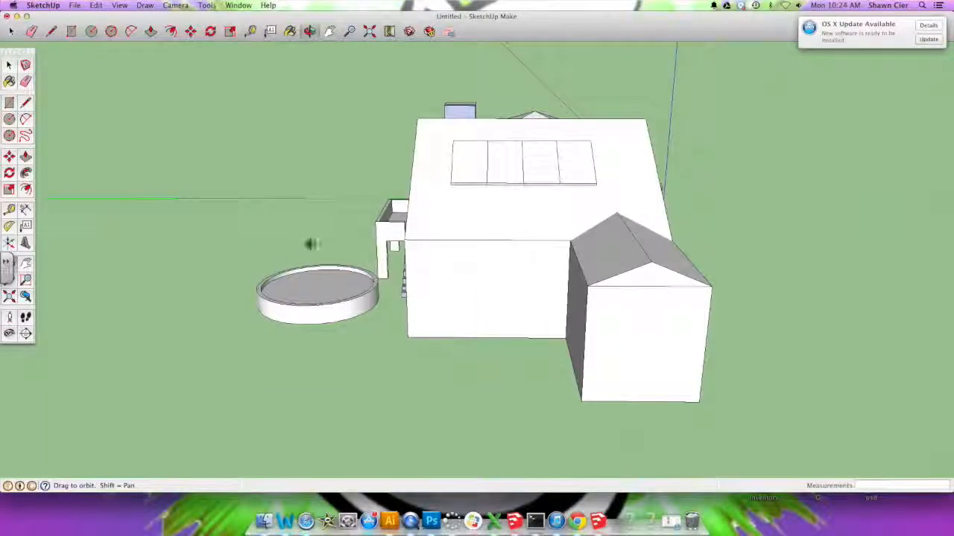
drag(312, 245, 745, 262)
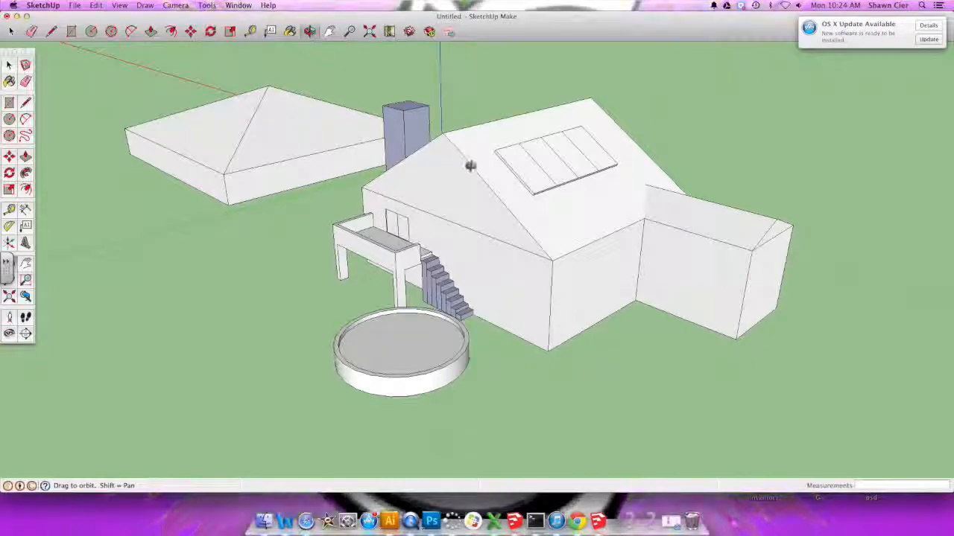
drag(341, 231, 97, 251)
drag(770, 211, 238, 302)
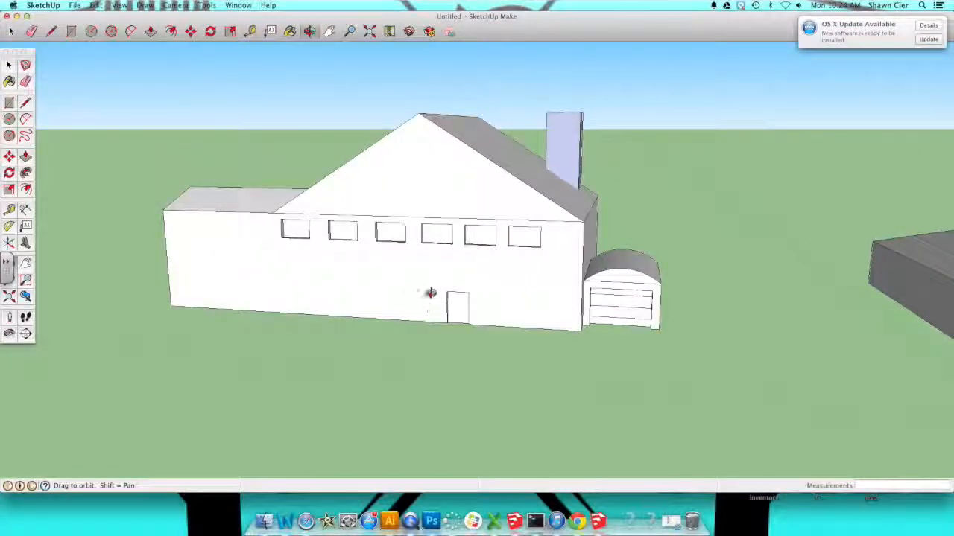
drag(524, 210, 47, 311)
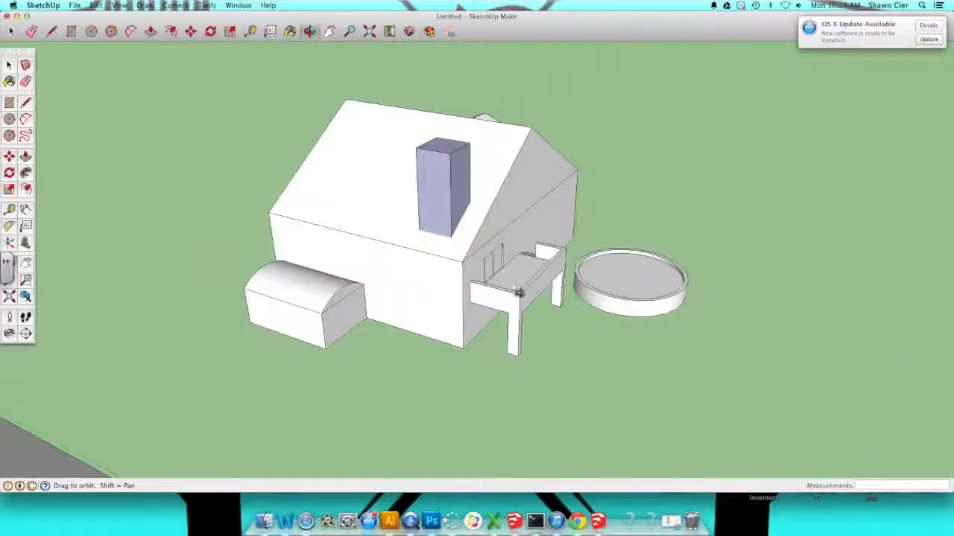
drag(284, 282, 766, 234)
scroll(596, 297, down, 5)
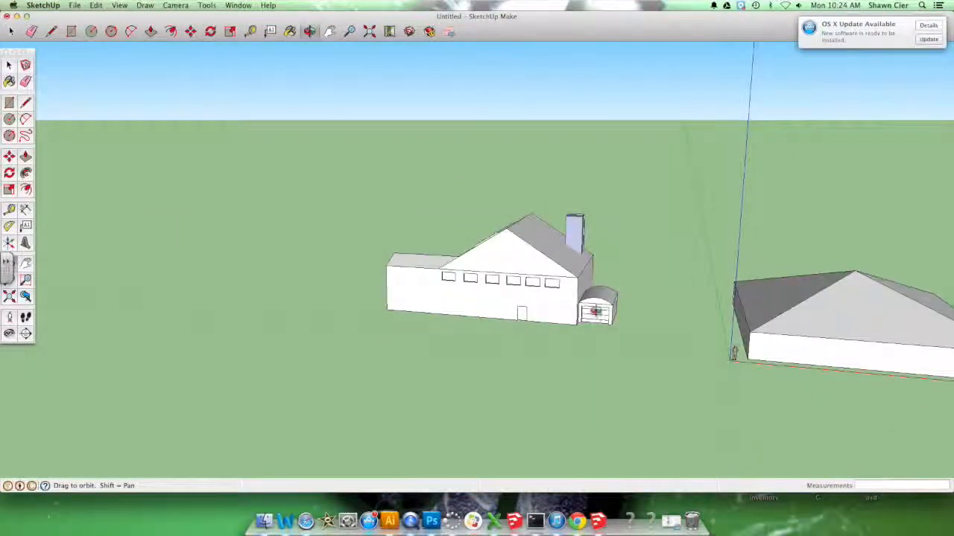